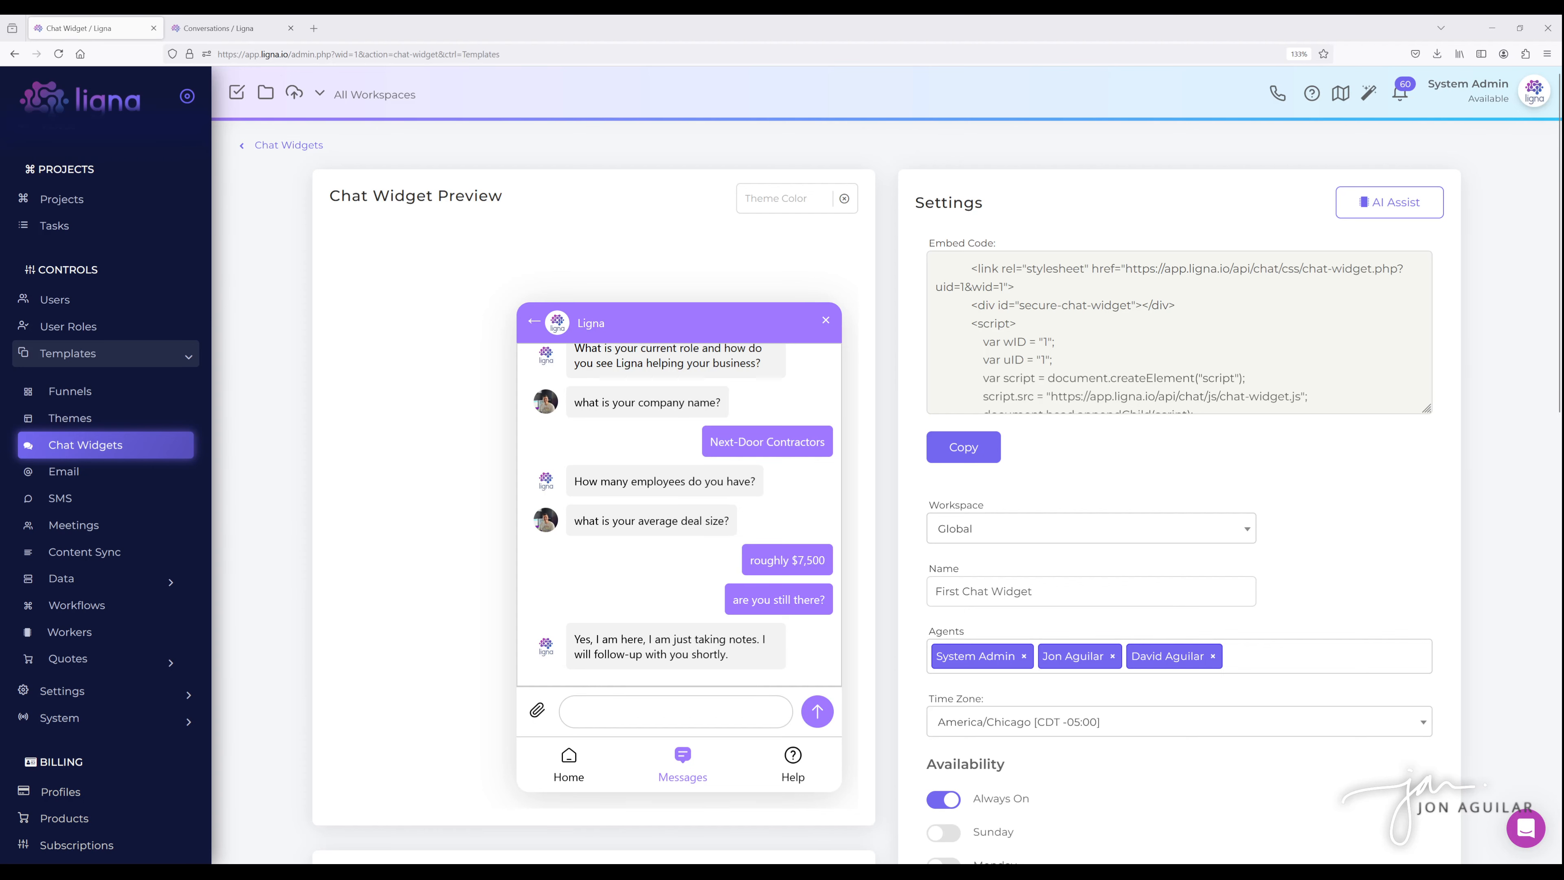
Review the conversation thread and the chat widget's preview and settings, and open the widget's AI Assist settings.
{"action": "left_click", "coordinate": [222, 27]}
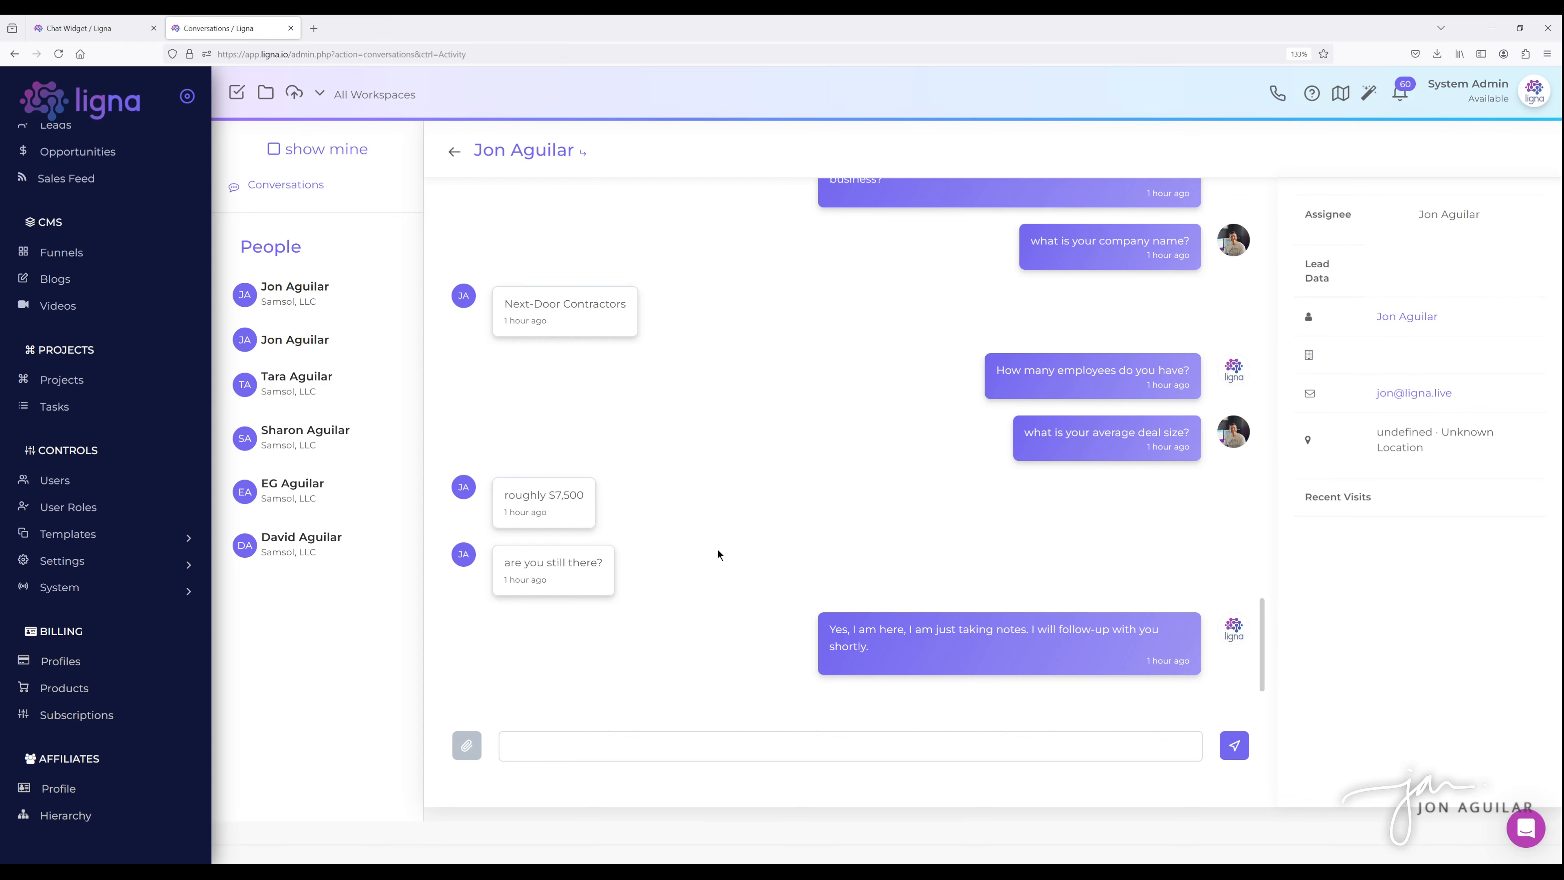
{"action": "left_click", "coordinate": [86, 28]}
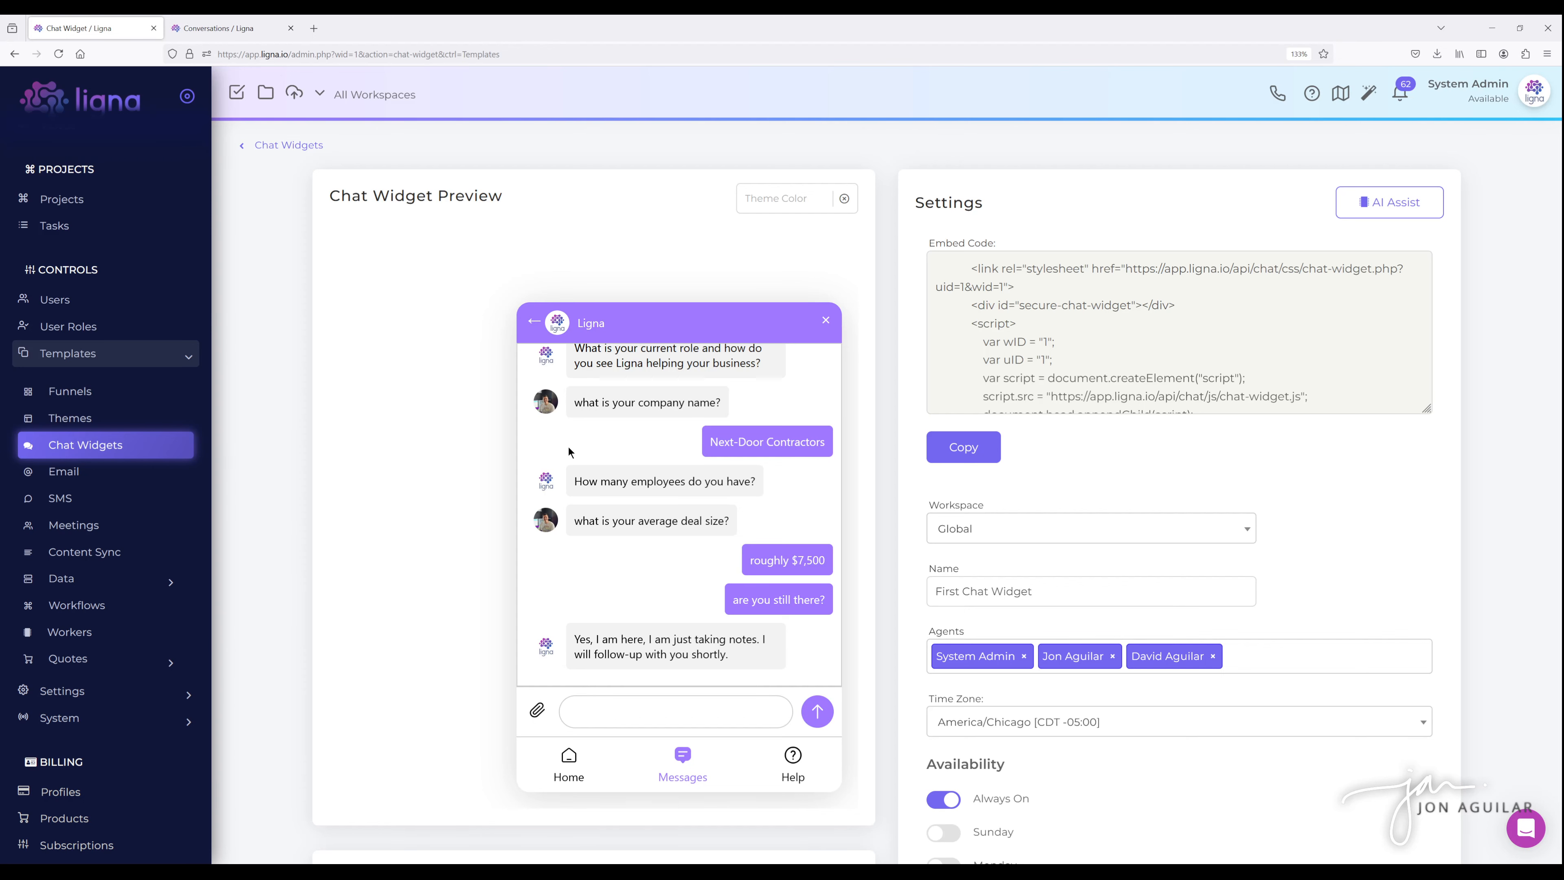
{"action": "scroll", "coordinate": [878, 493], "scroll_direction": "down", "scroll_amount": 6}
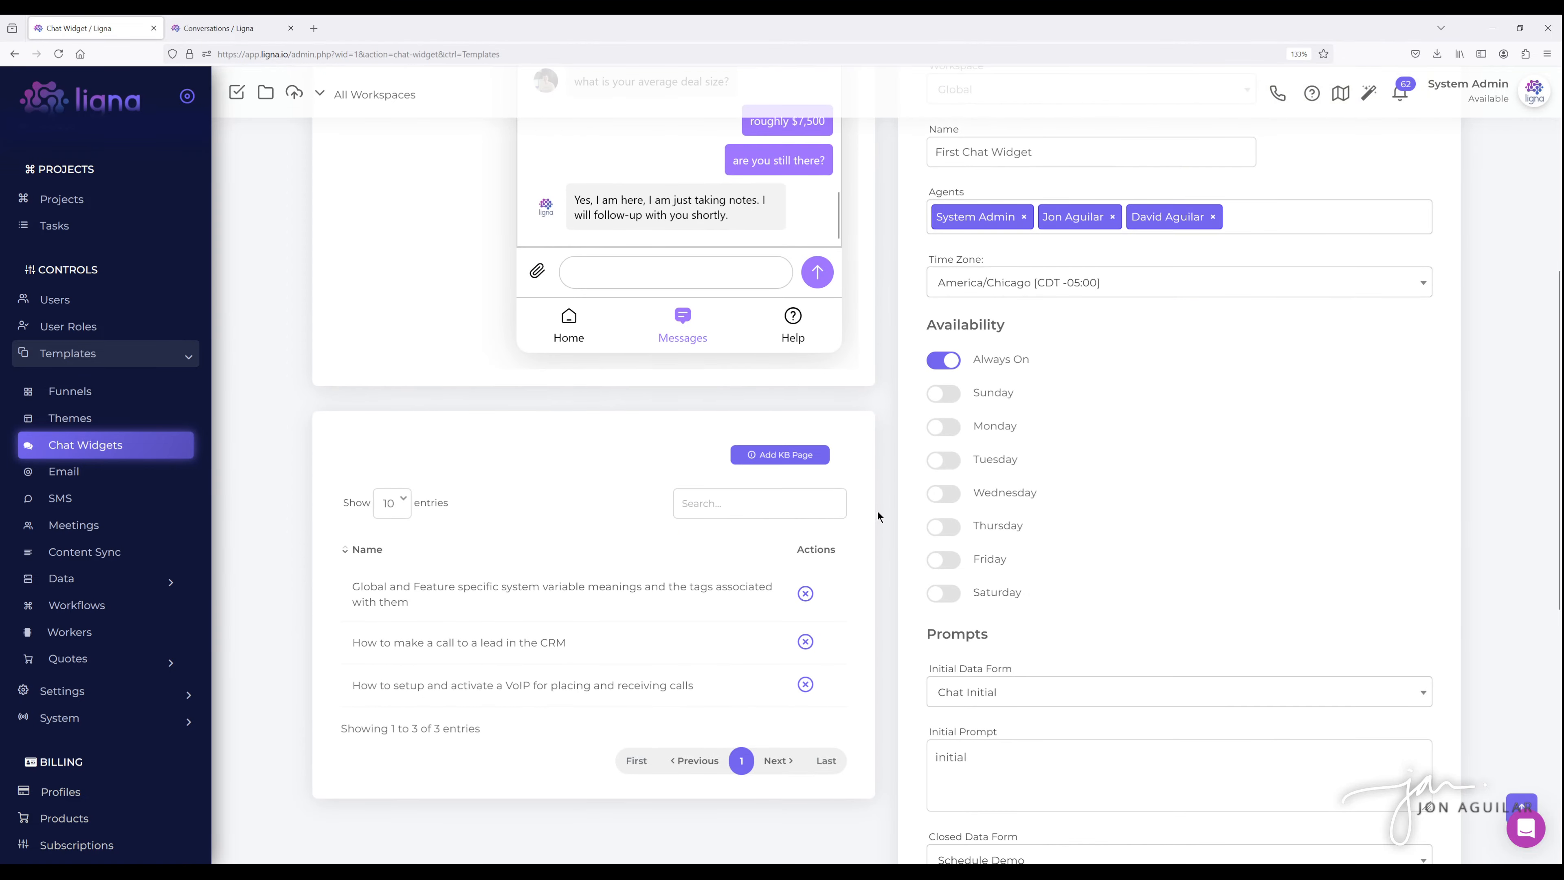
{"action": "scroll", "coordinate": [886, 565], "scroll_direction": "down", "scroll_amount": 7}
{"action": "scroll", "coordinate": [886, 573], "scroll_direction": "up", "scroll_amount": 10}
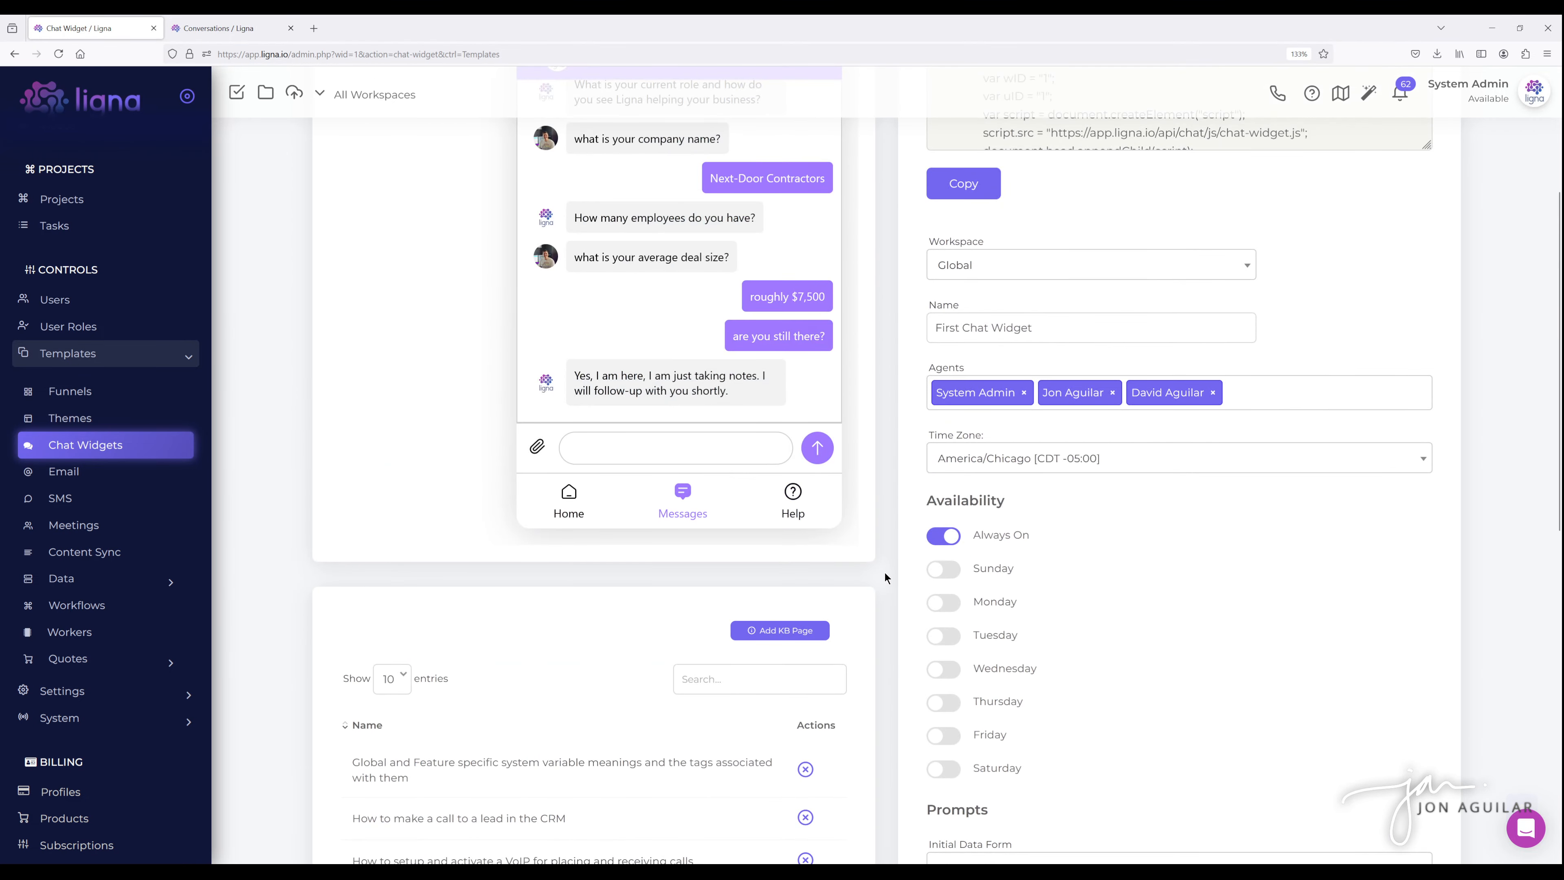
{"action": "scroll", "coordinate": [910, 577], "scroll_direction": "up", "scroll_amount": 4}
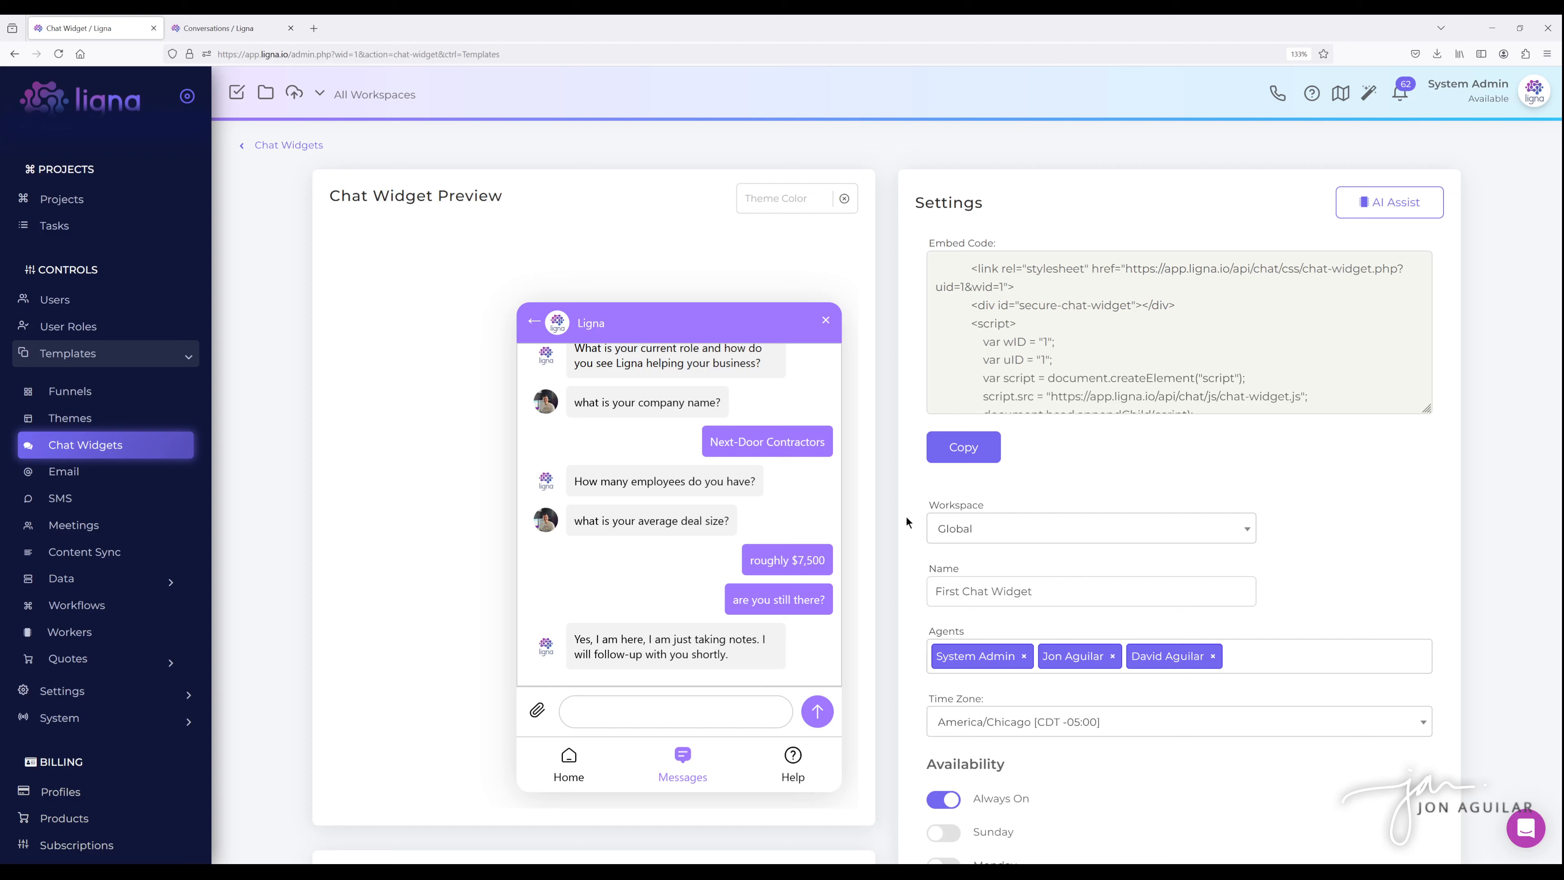
{"action": "left_click", "coordinate": [1373, 210]}
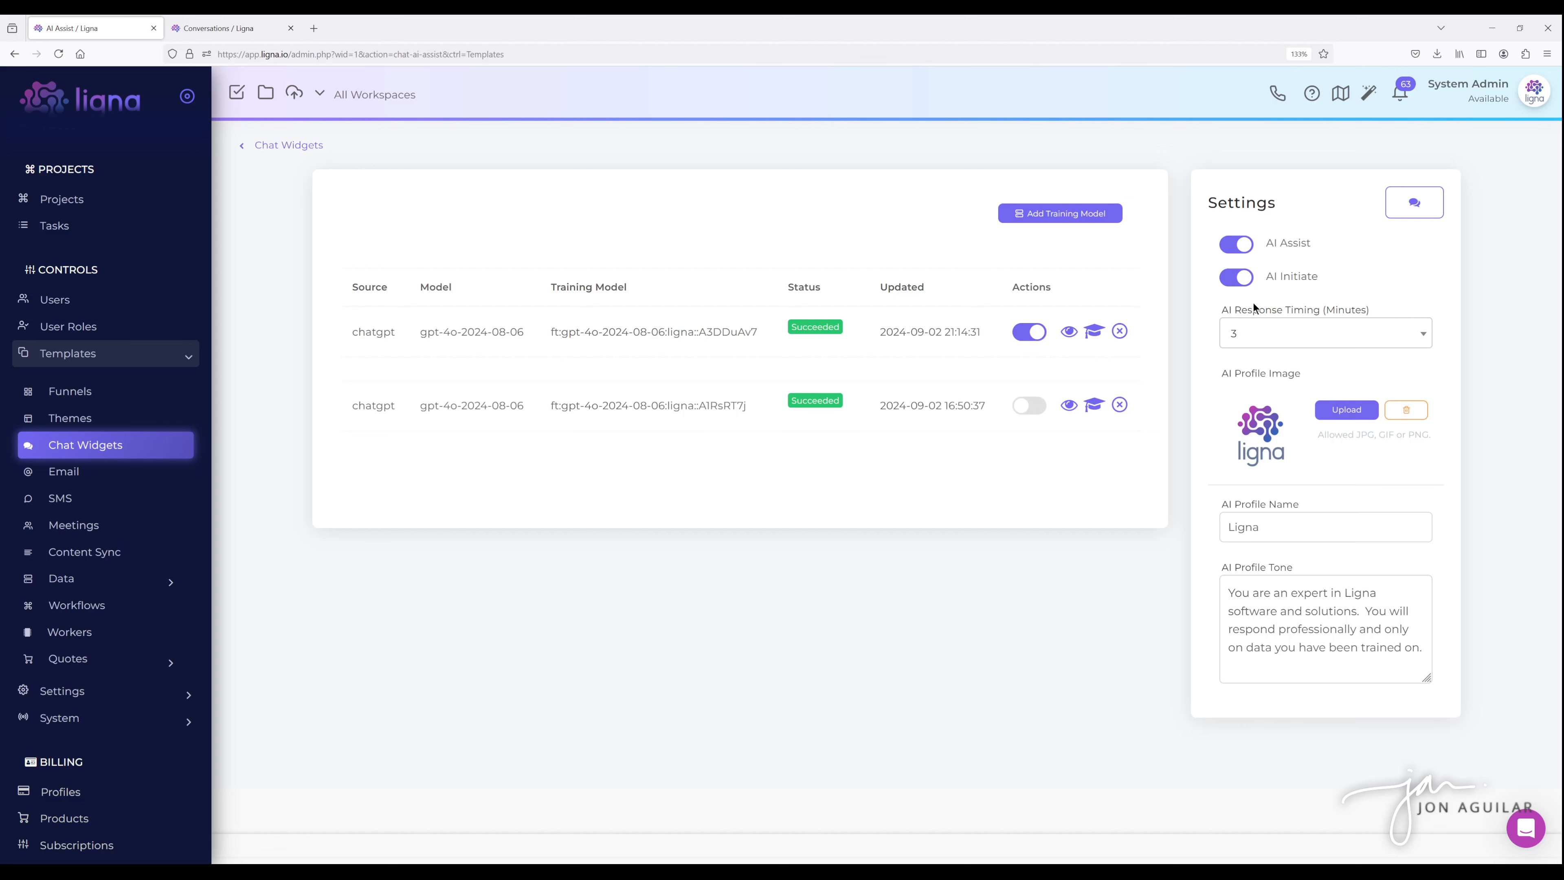
Examine the available AI response timing options, leaving the selection as it is.
{"action": "left_click", "coordinate": [1274, 337]}
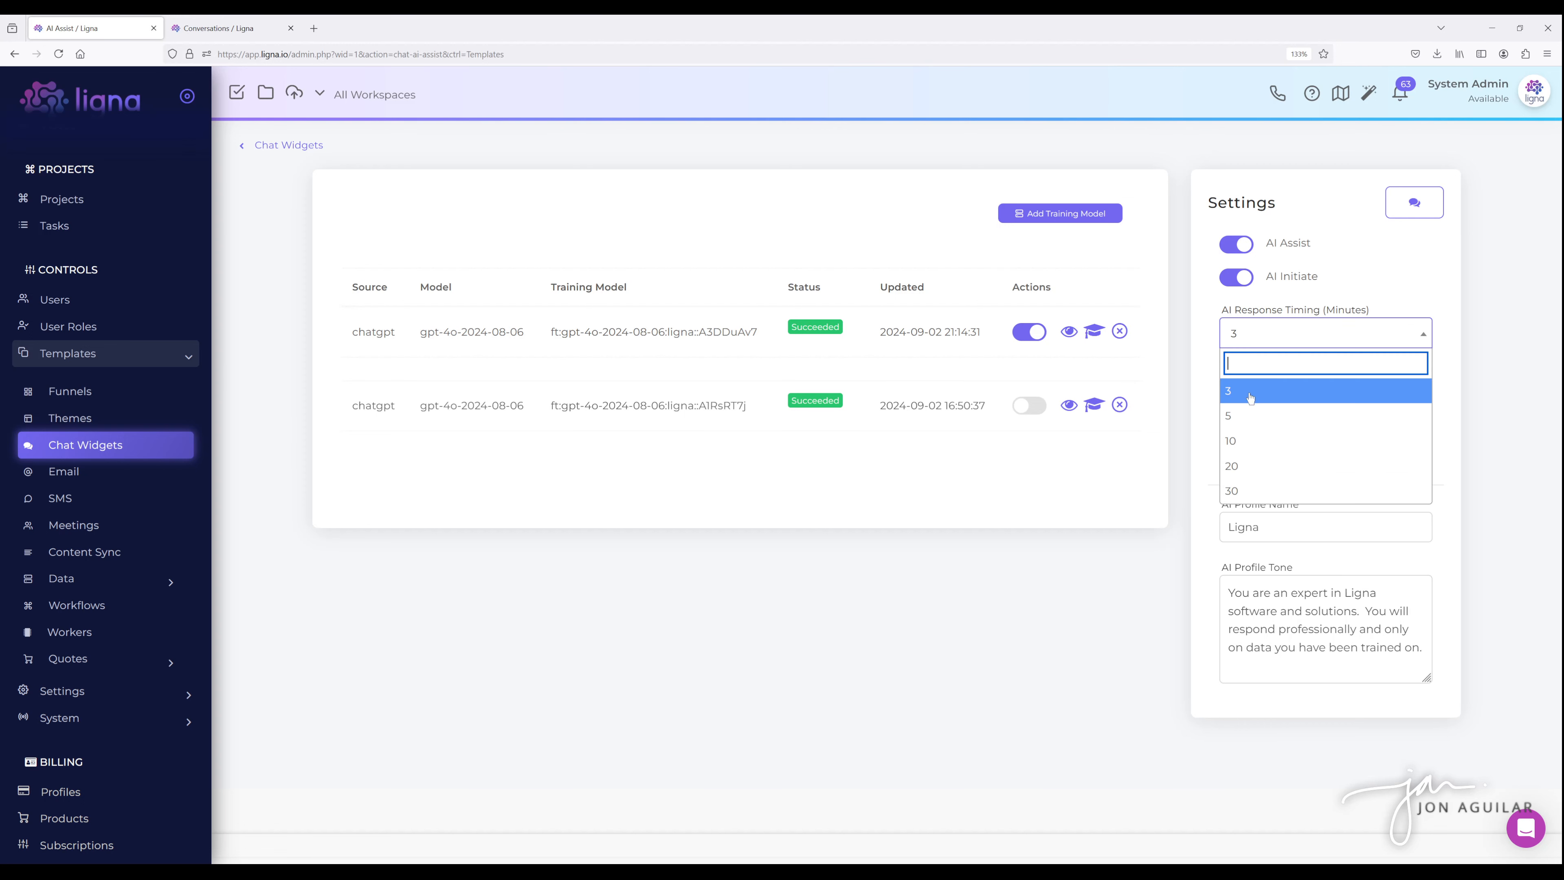
{"action": "left_click", "coordinate": [1208, 298]}
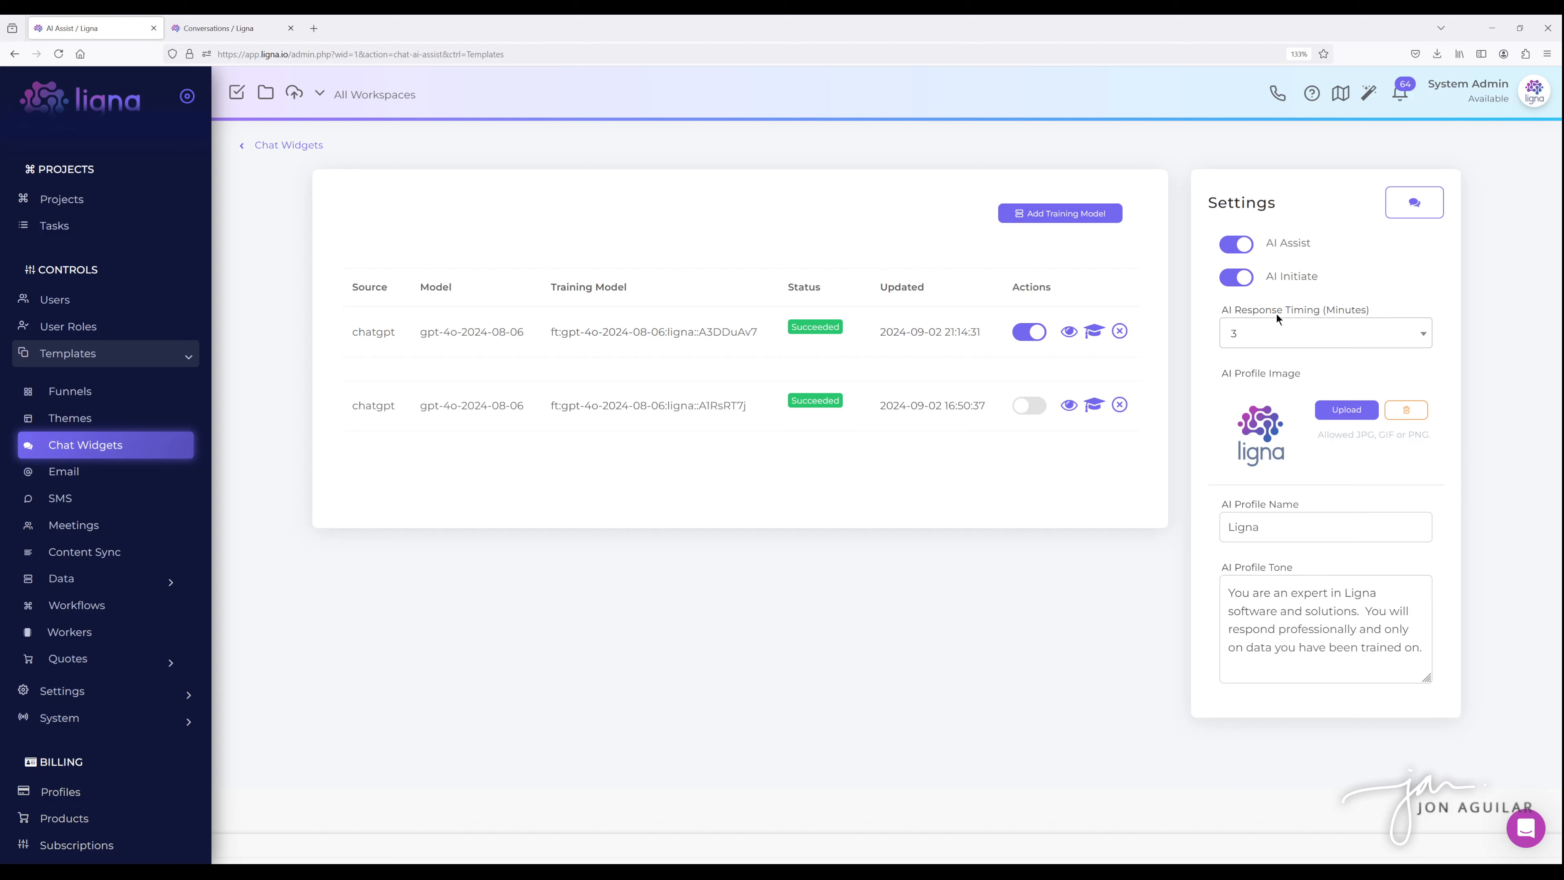
{"action": "left_click", "coordinate": [1297, 344]}
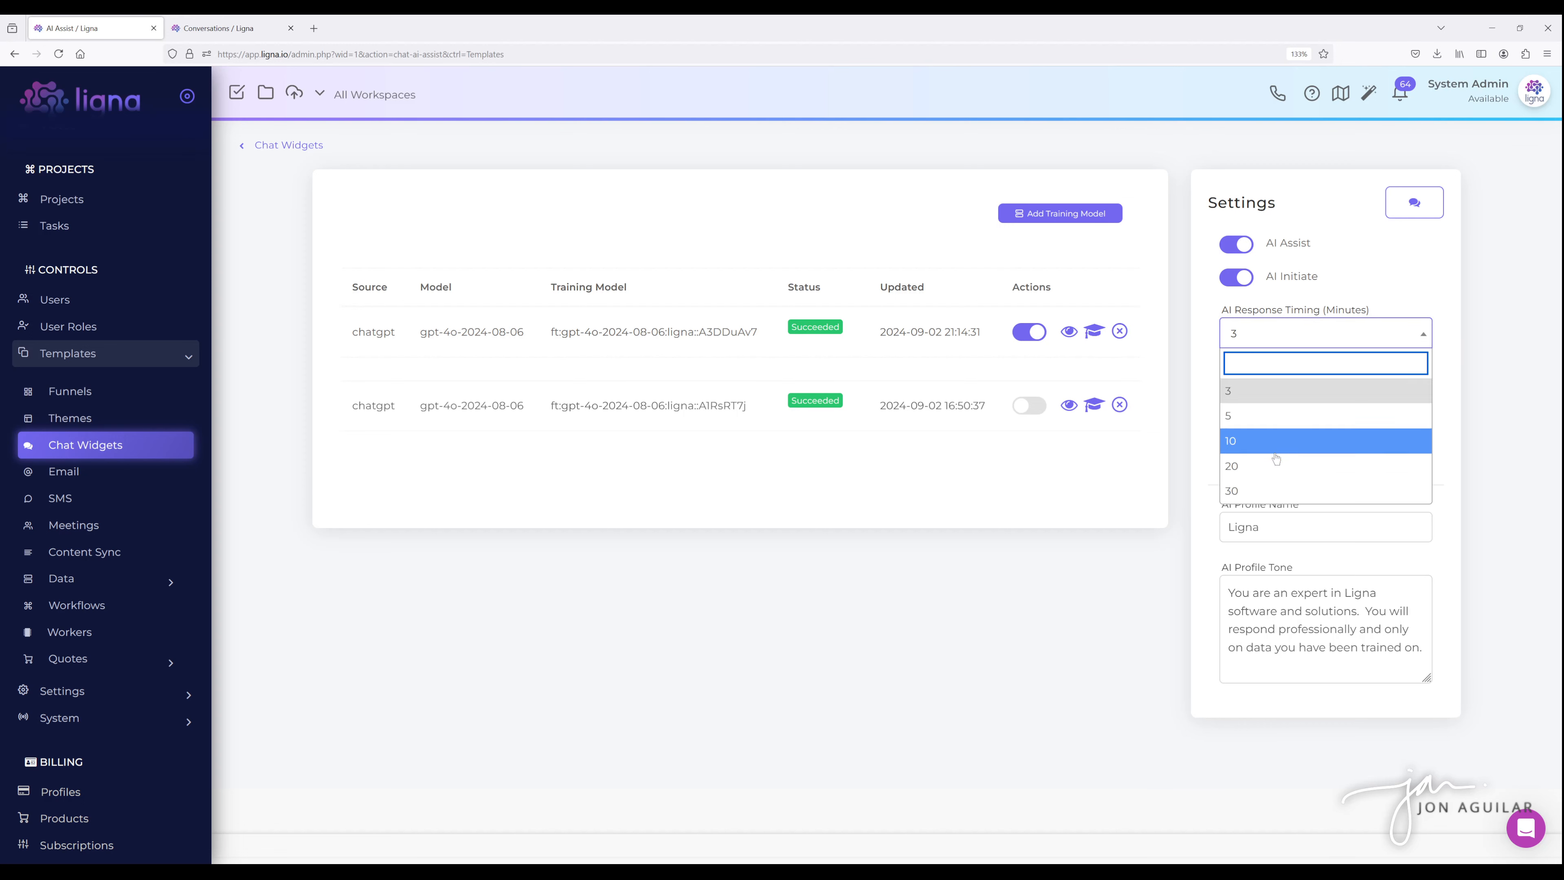
{"action": "left_click", "coordinate": [1212, 293]}
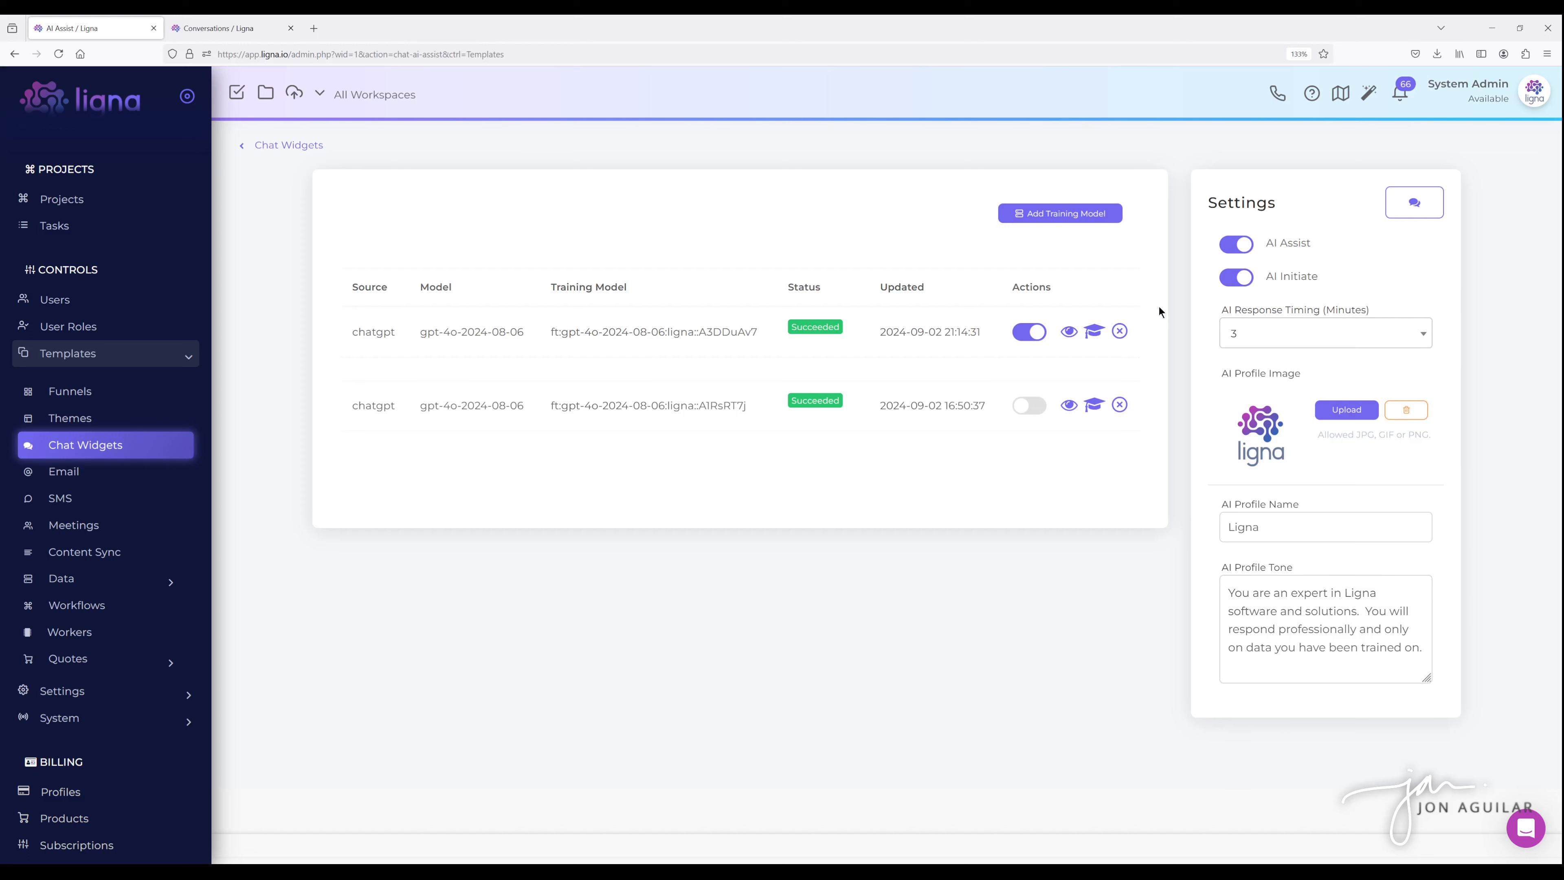
Start adding an AI training model with ChatGPT as the source and gpt-4o-2024-08-06 as the model.
{"action": "left_click", "coordinate": [1045, 215]}
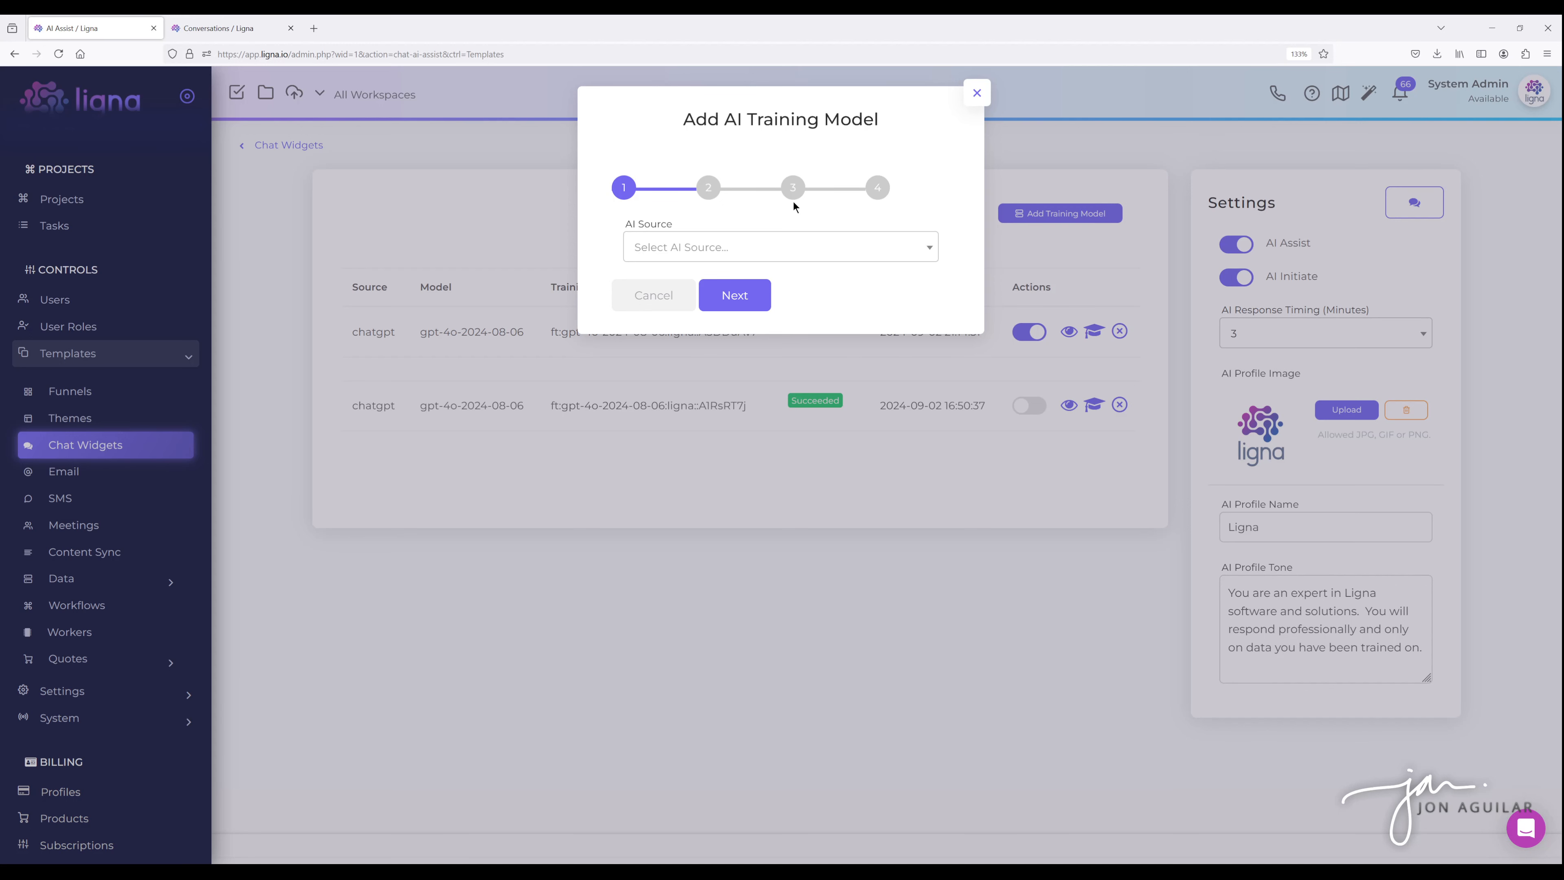
{"action": "left_click", "coordinate": [722, 247]}
{"action": "left_click", "coordinate": [680, 306]}
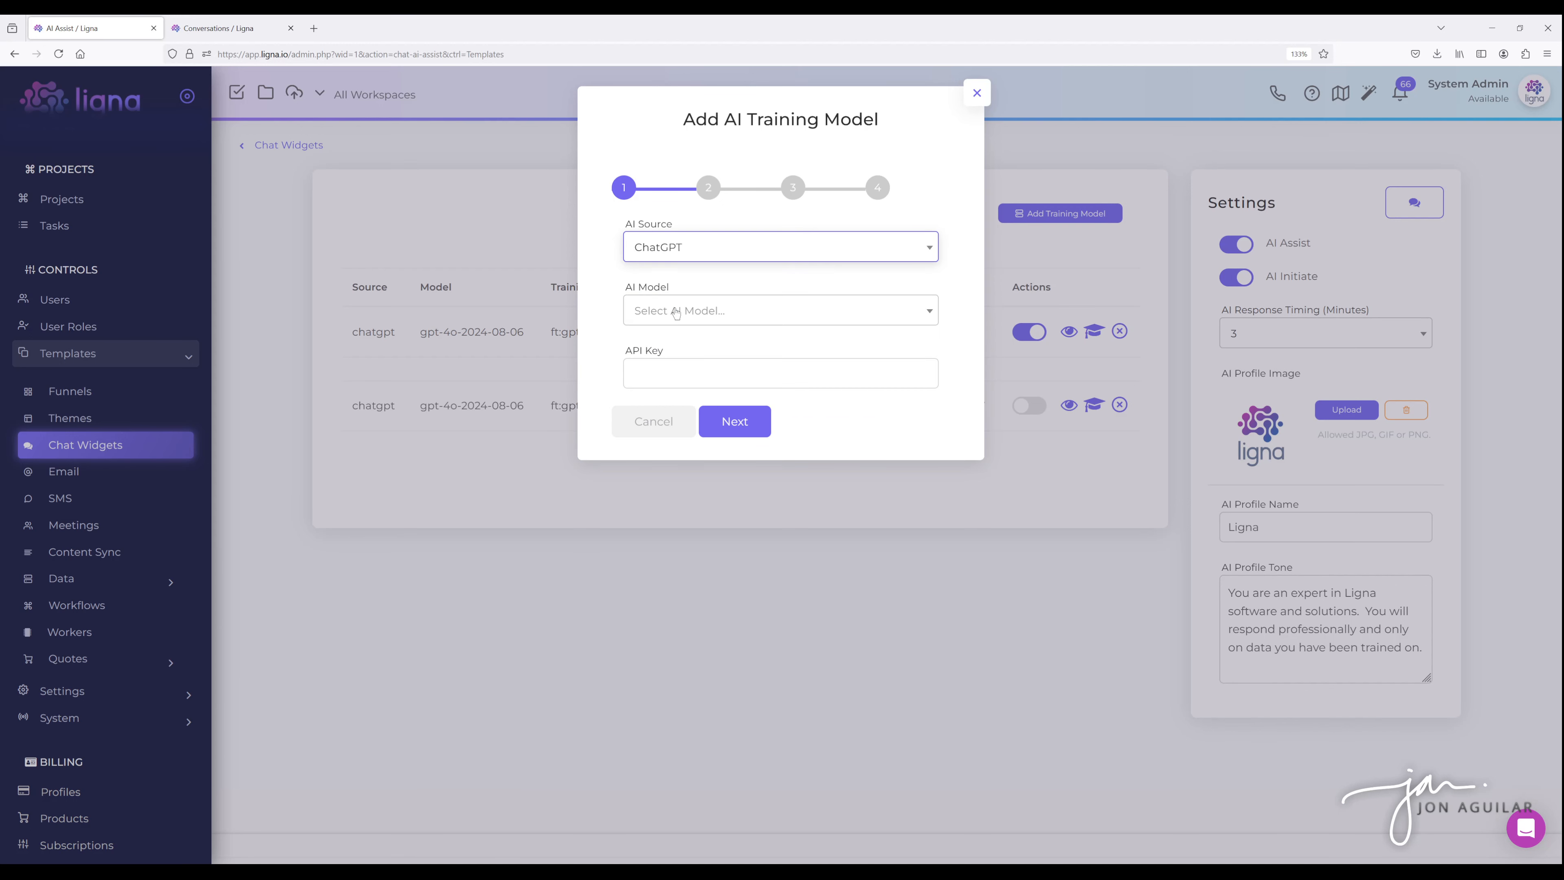
{"action": "left_click", "coordinate": [703, 313]}
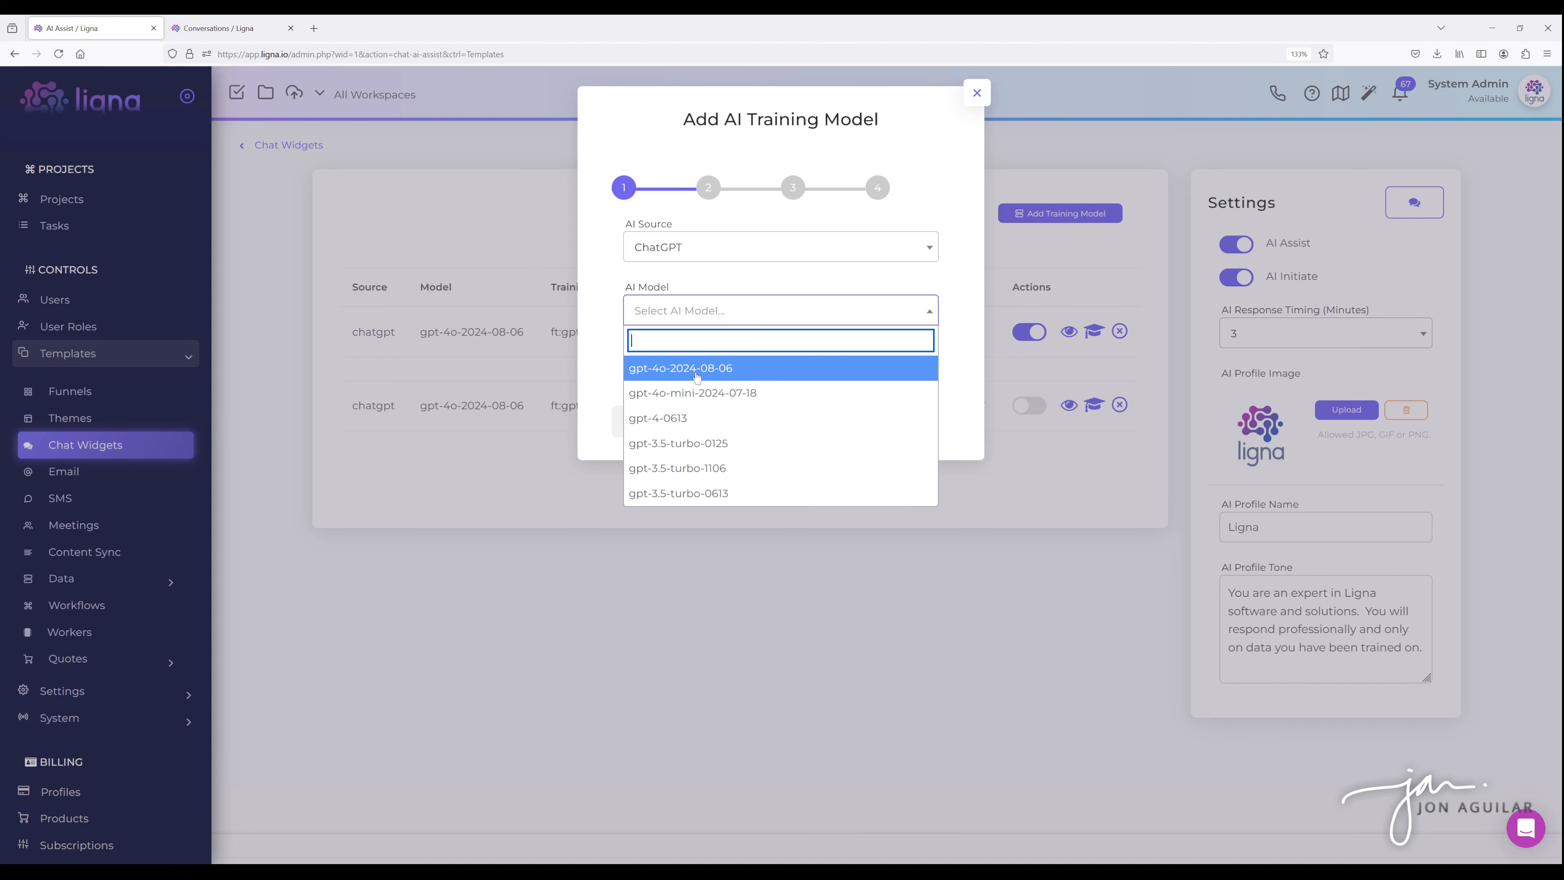
{"action": "left_click", "coordinate": [697, 370]}
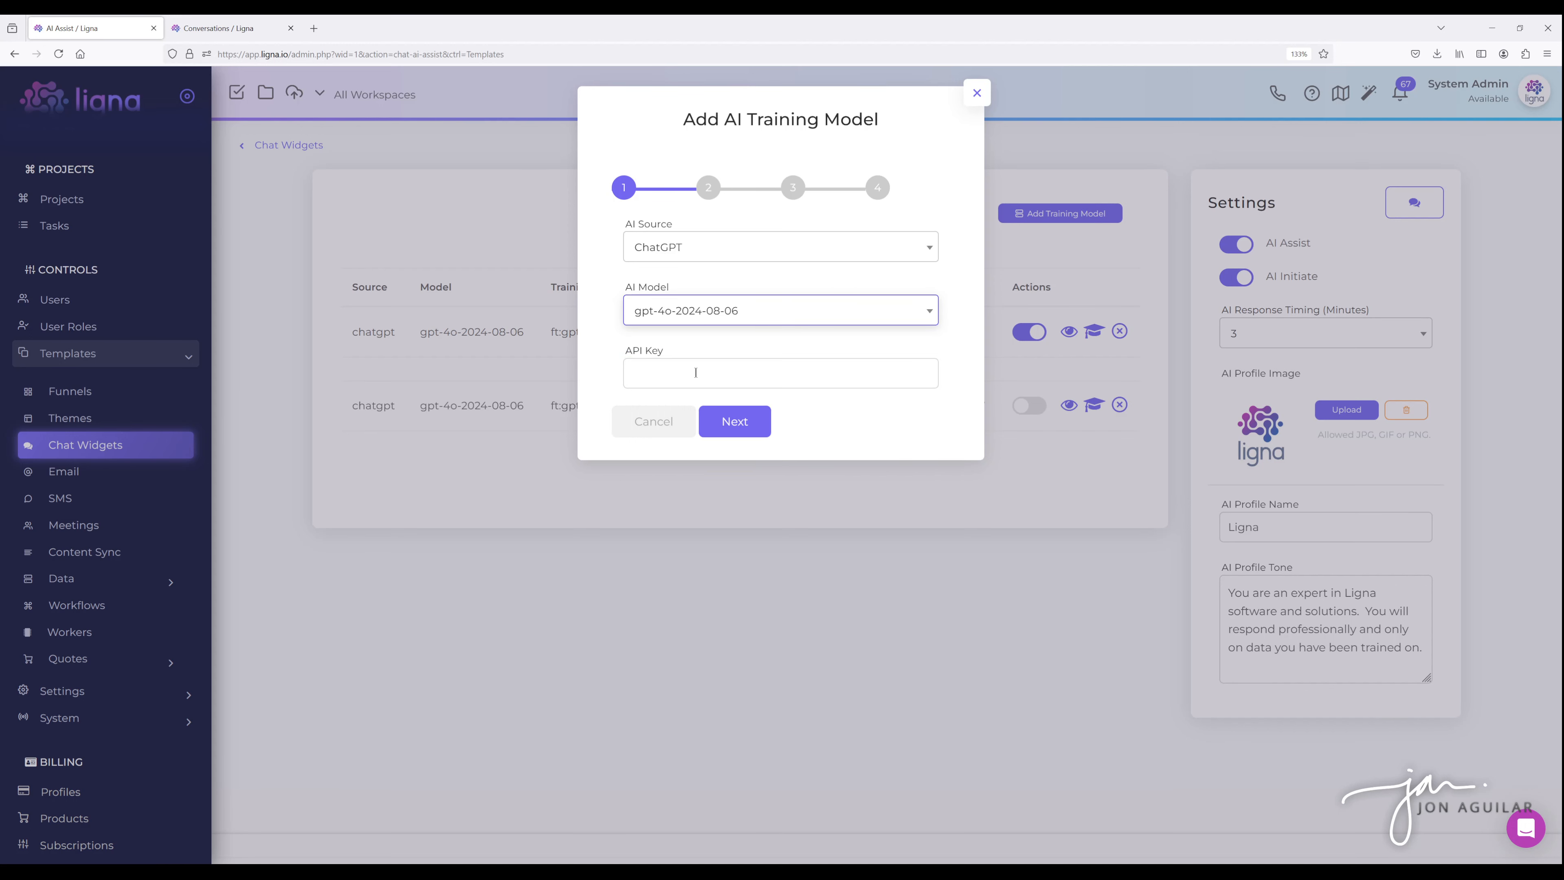
{"action": "left_click", "coordinate": [604, 294]}
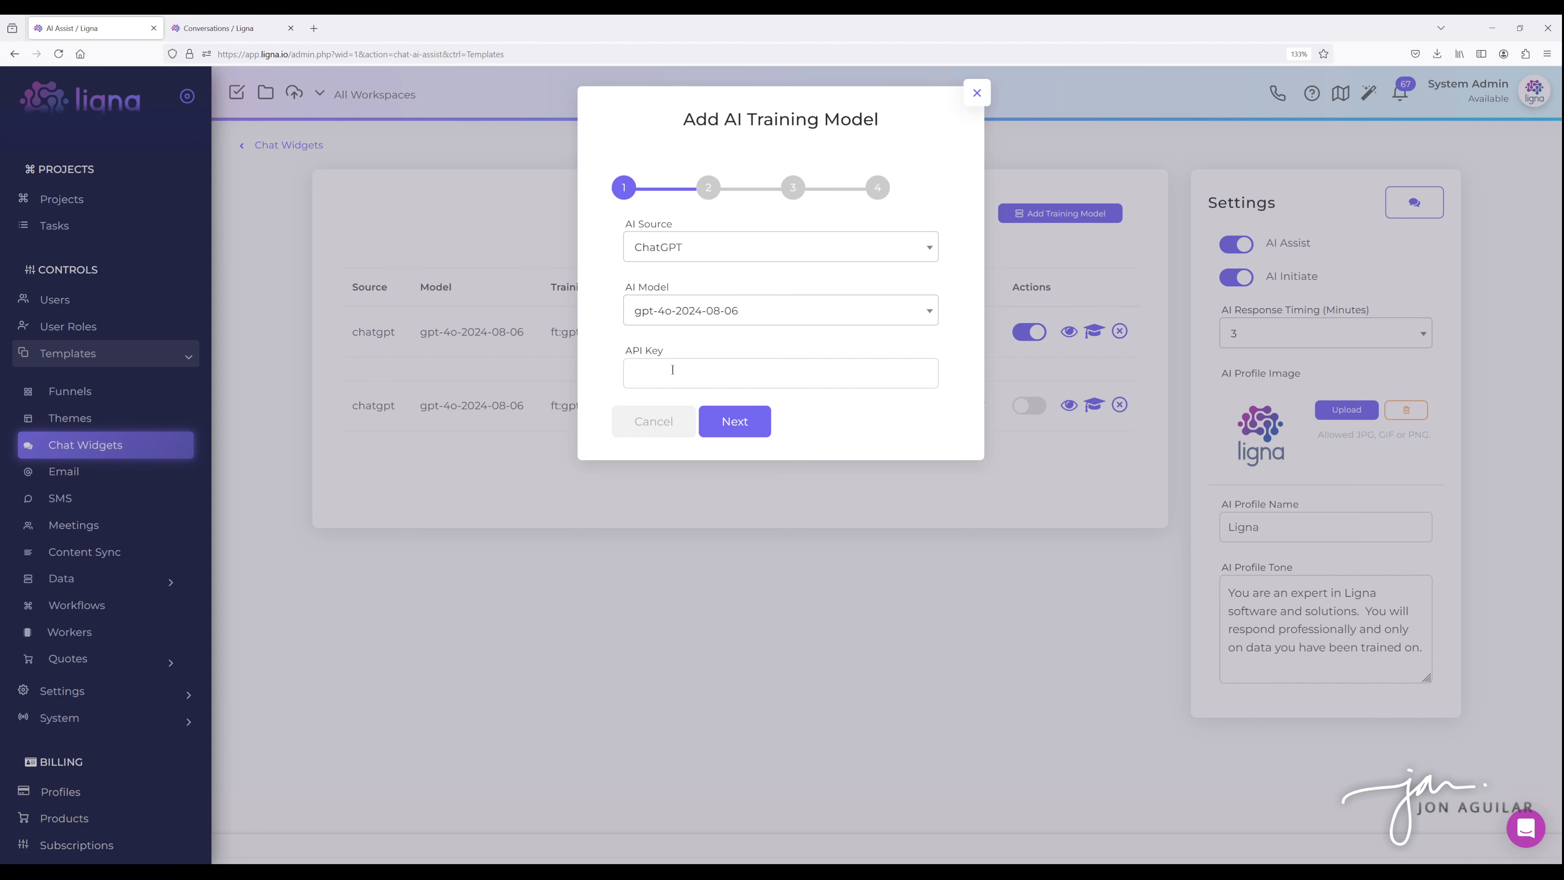
{"action": "left_click", "coordinate": [719, 310]}
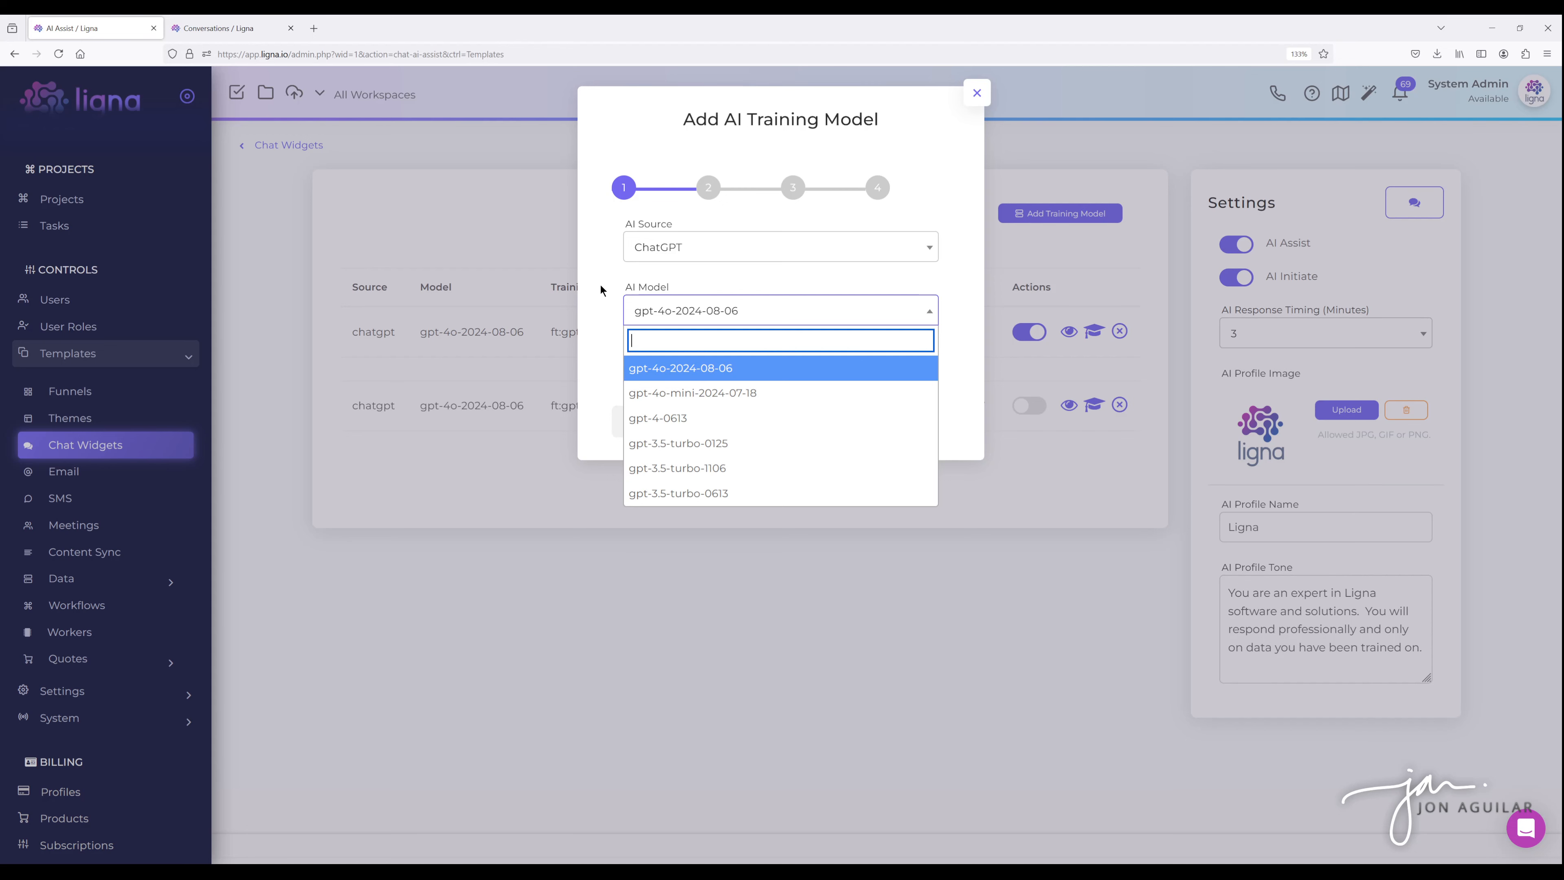
{"action": "left_click", "coordinate": [691, 369]}
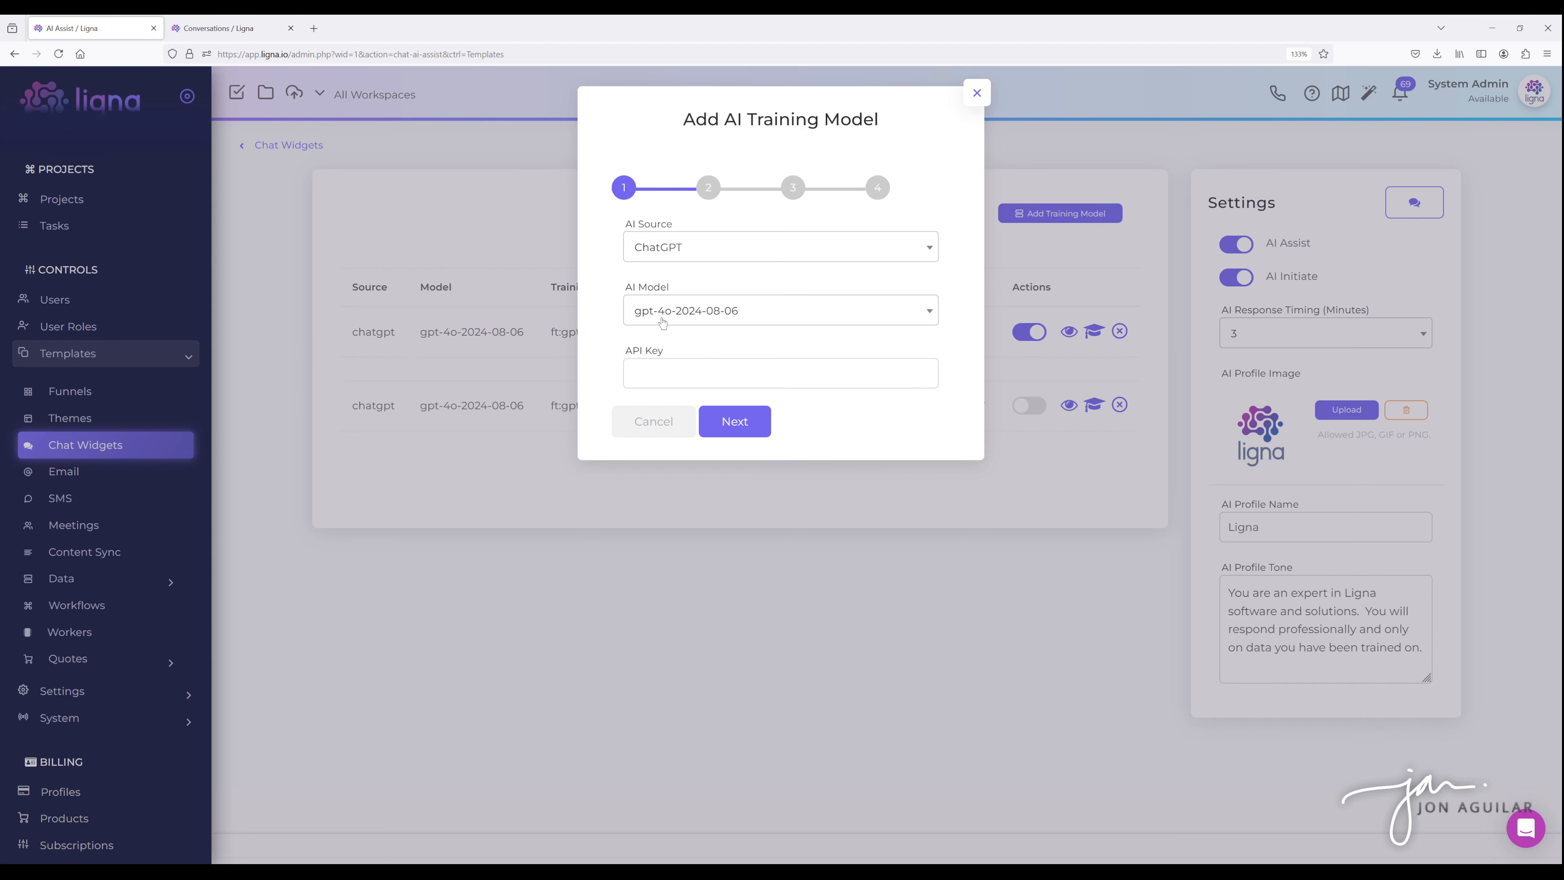
Enter the API key for the training model and continue to the company details.
{"action": "left_click", "coordinate": [671, 377]}
{"action": "type", "text": "test"}
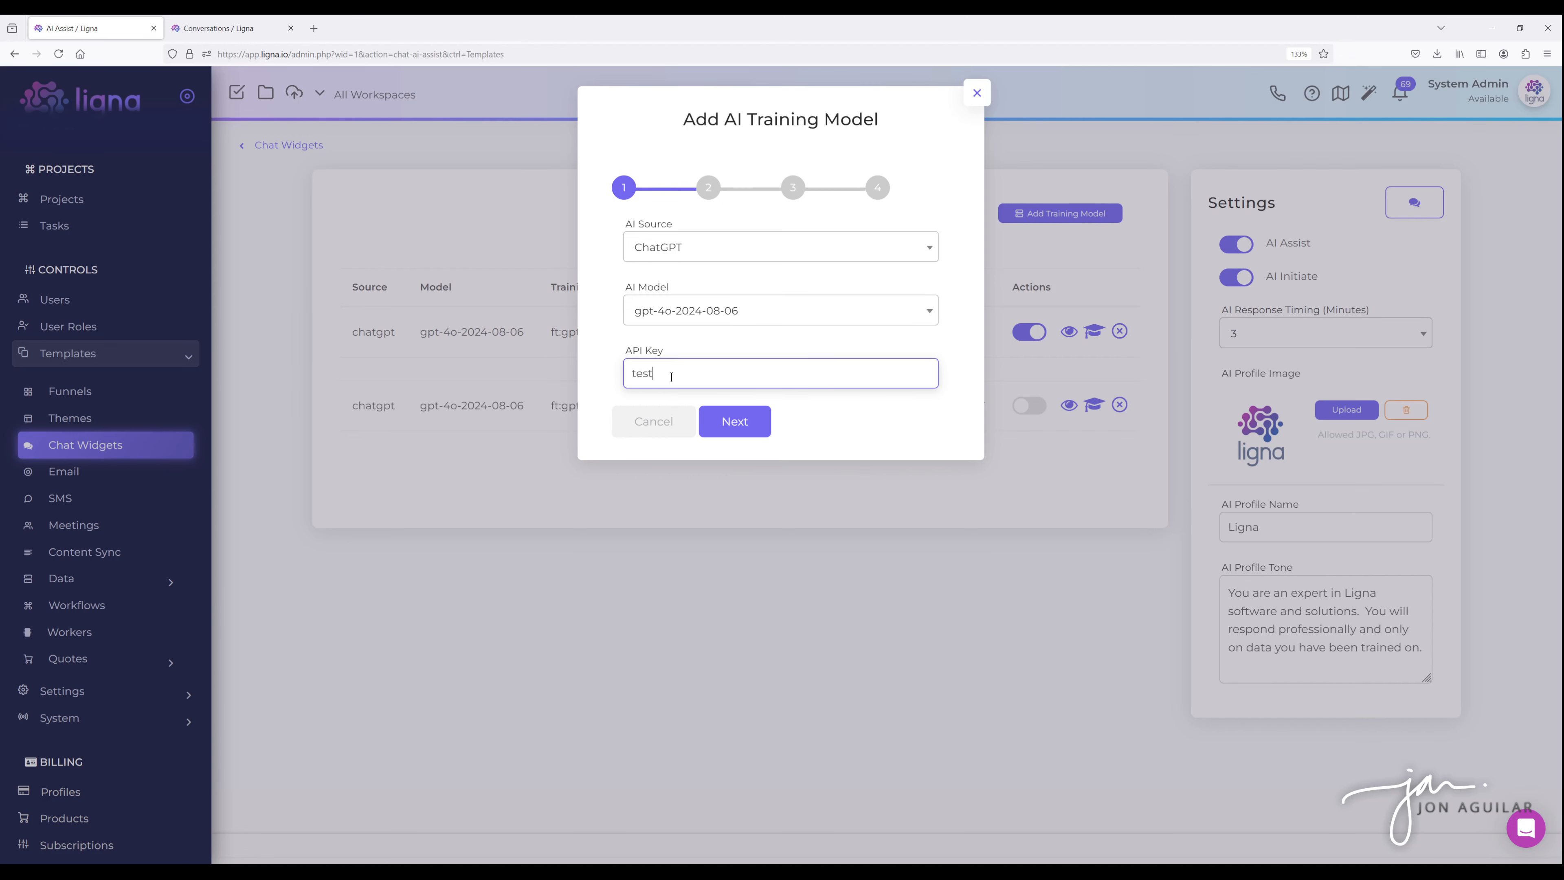
{"action": "left_click", "coordinate": [735, 425]}
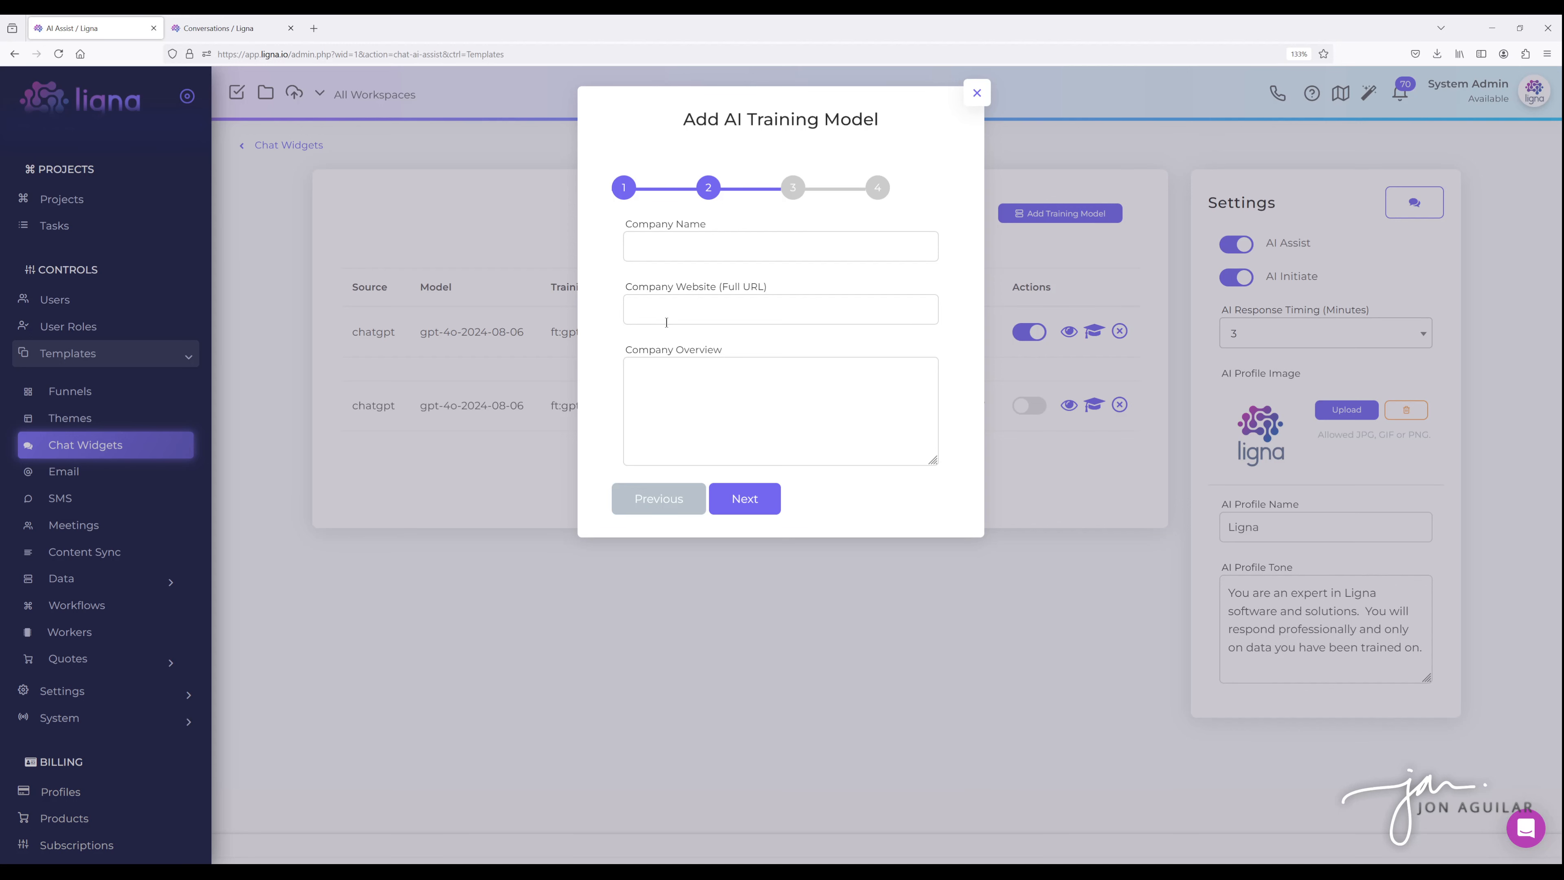
{"action": "left_click", "coordinate": [648, 251]}
{"action": "type", "text": "Ligna"}
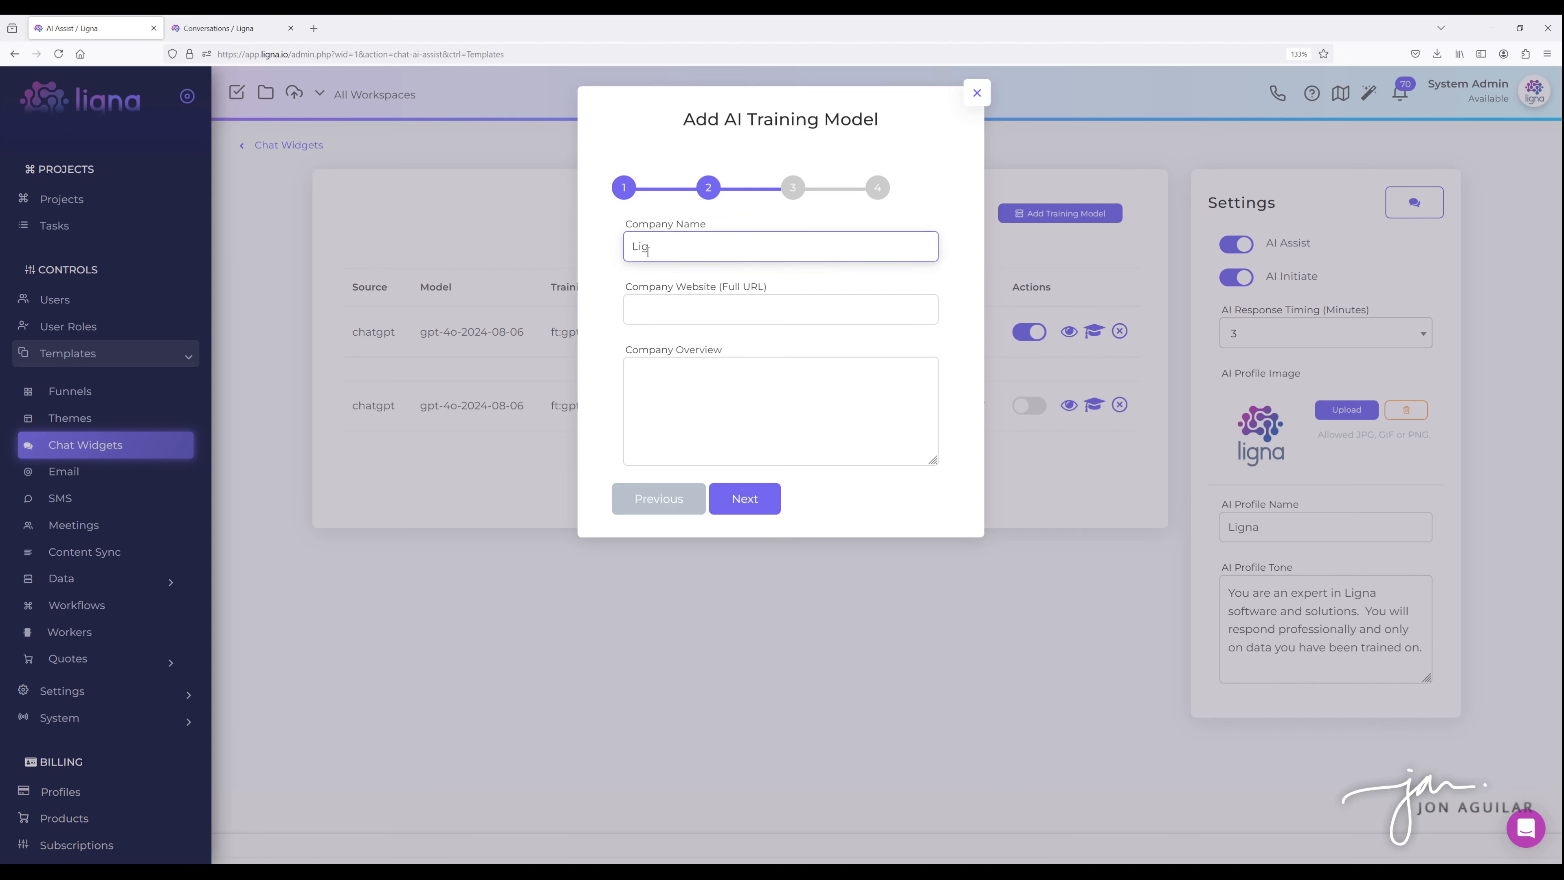
{"action": "left_click", "coordinate": [674, 310]}
{"action": "type", "text": "ht"}
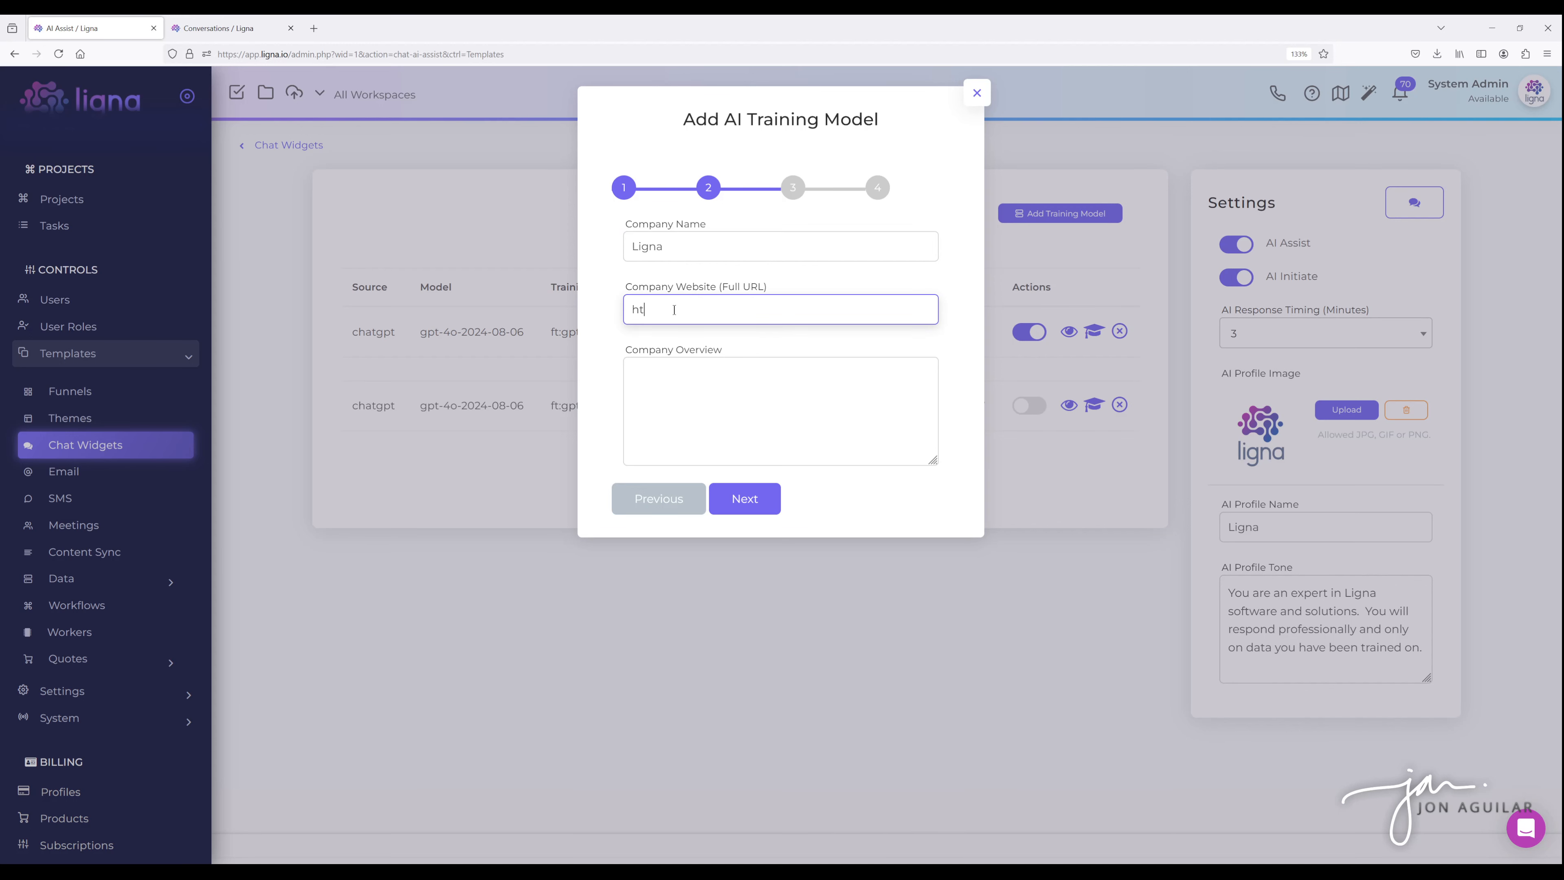
{"action": "type", "text": "tps://www.ligna.io"}
{"action": "left_click", "coordinate": [720, 391]}
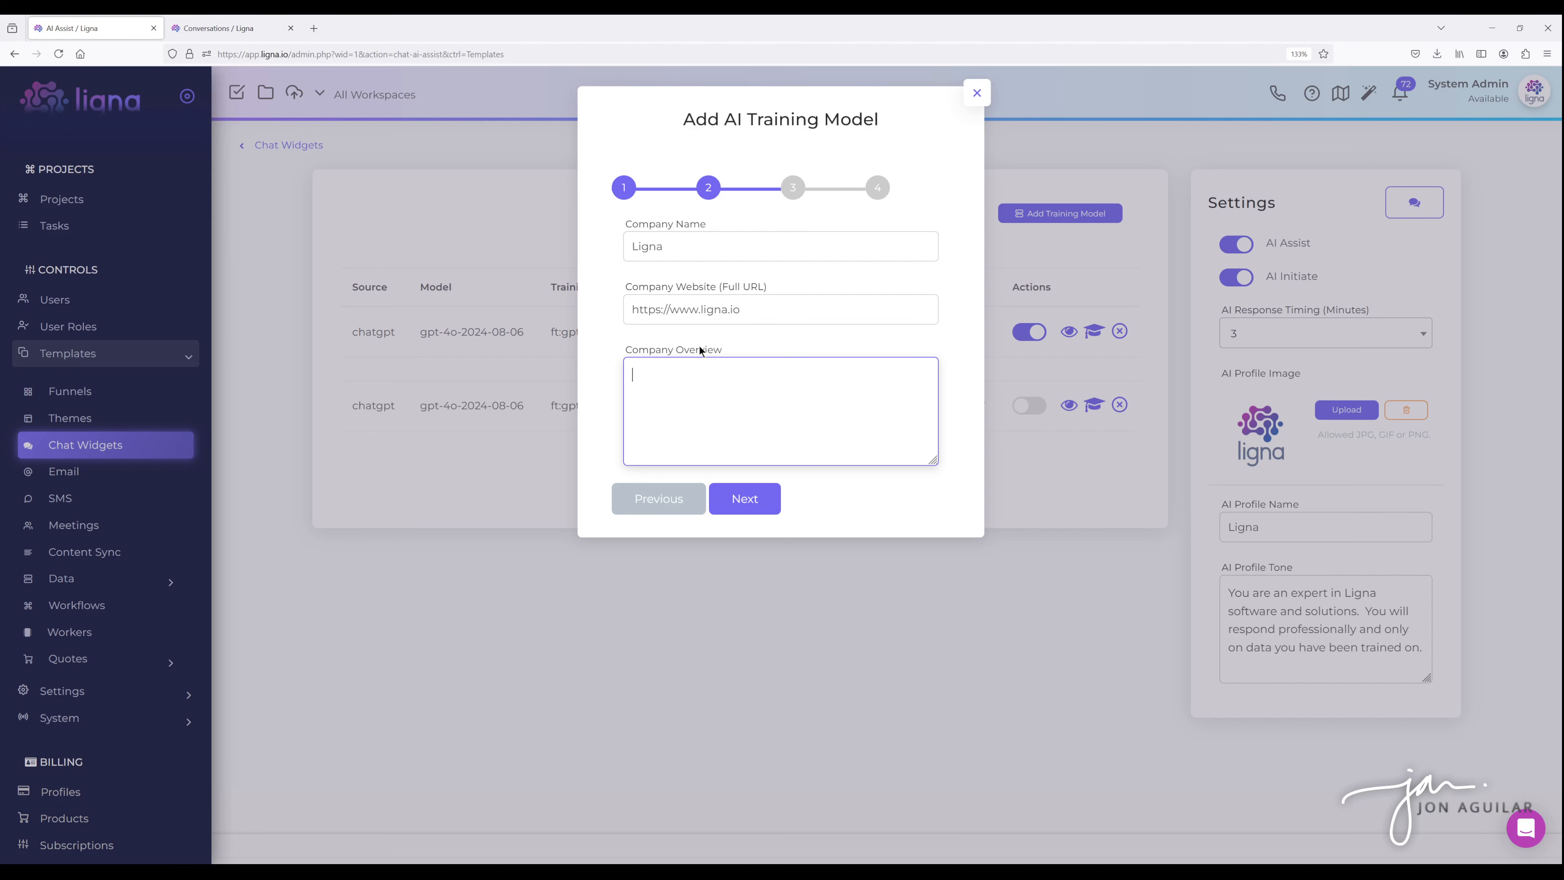
{"action": "type", "text": "overview"}
{"action": "left_click", "coordinate": [765, 503]}
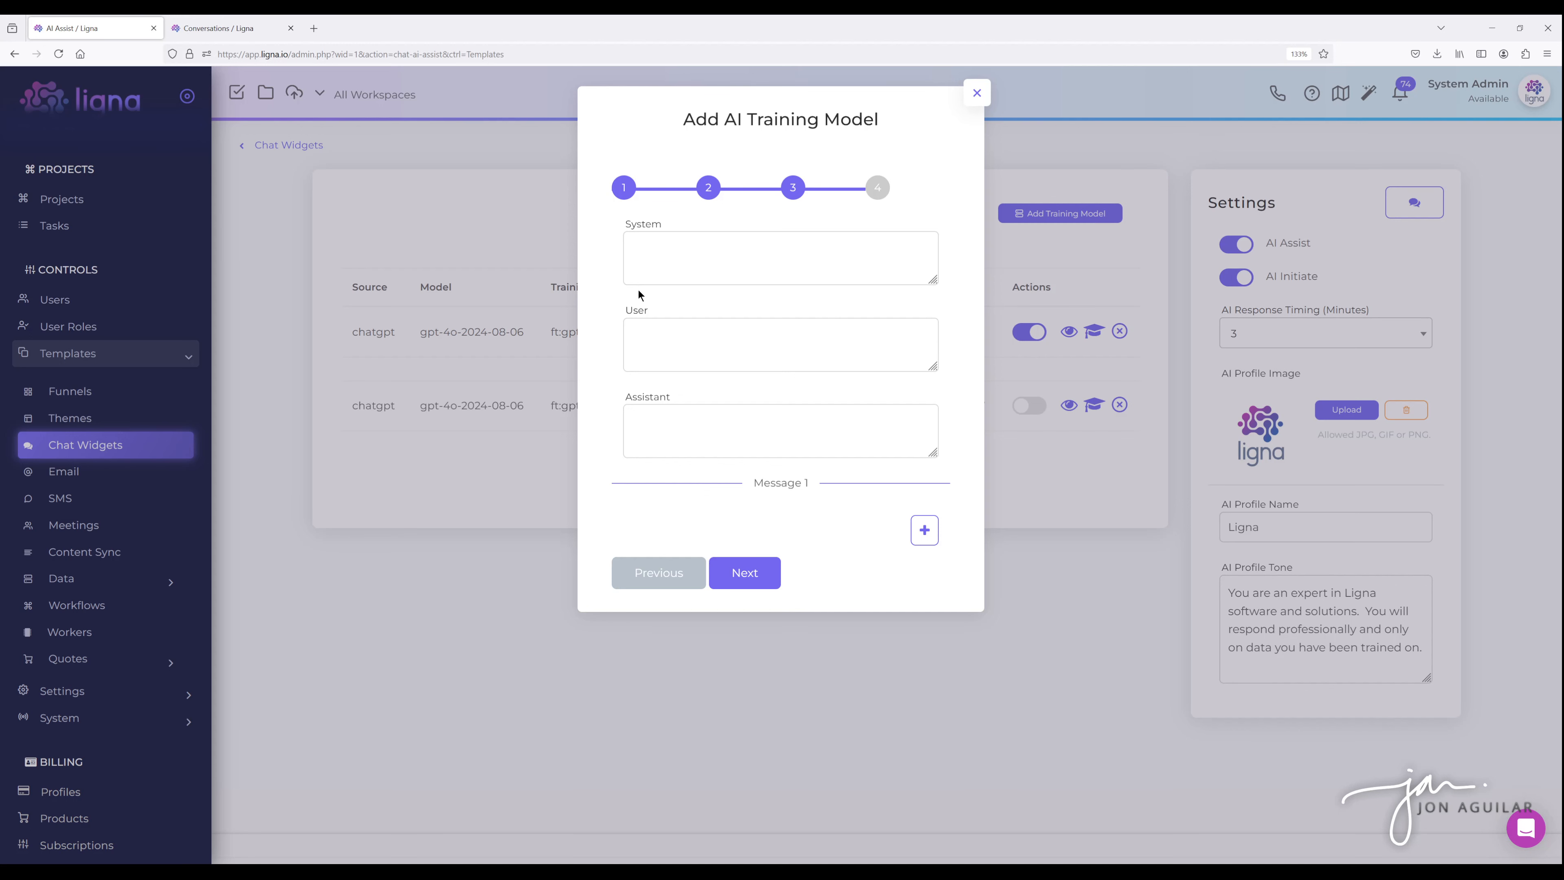
Fill in Message 1 with system "test", user "question by user" and assistant "answer by expert".
{"action": "left_click", "coordinate": [654, 271]}
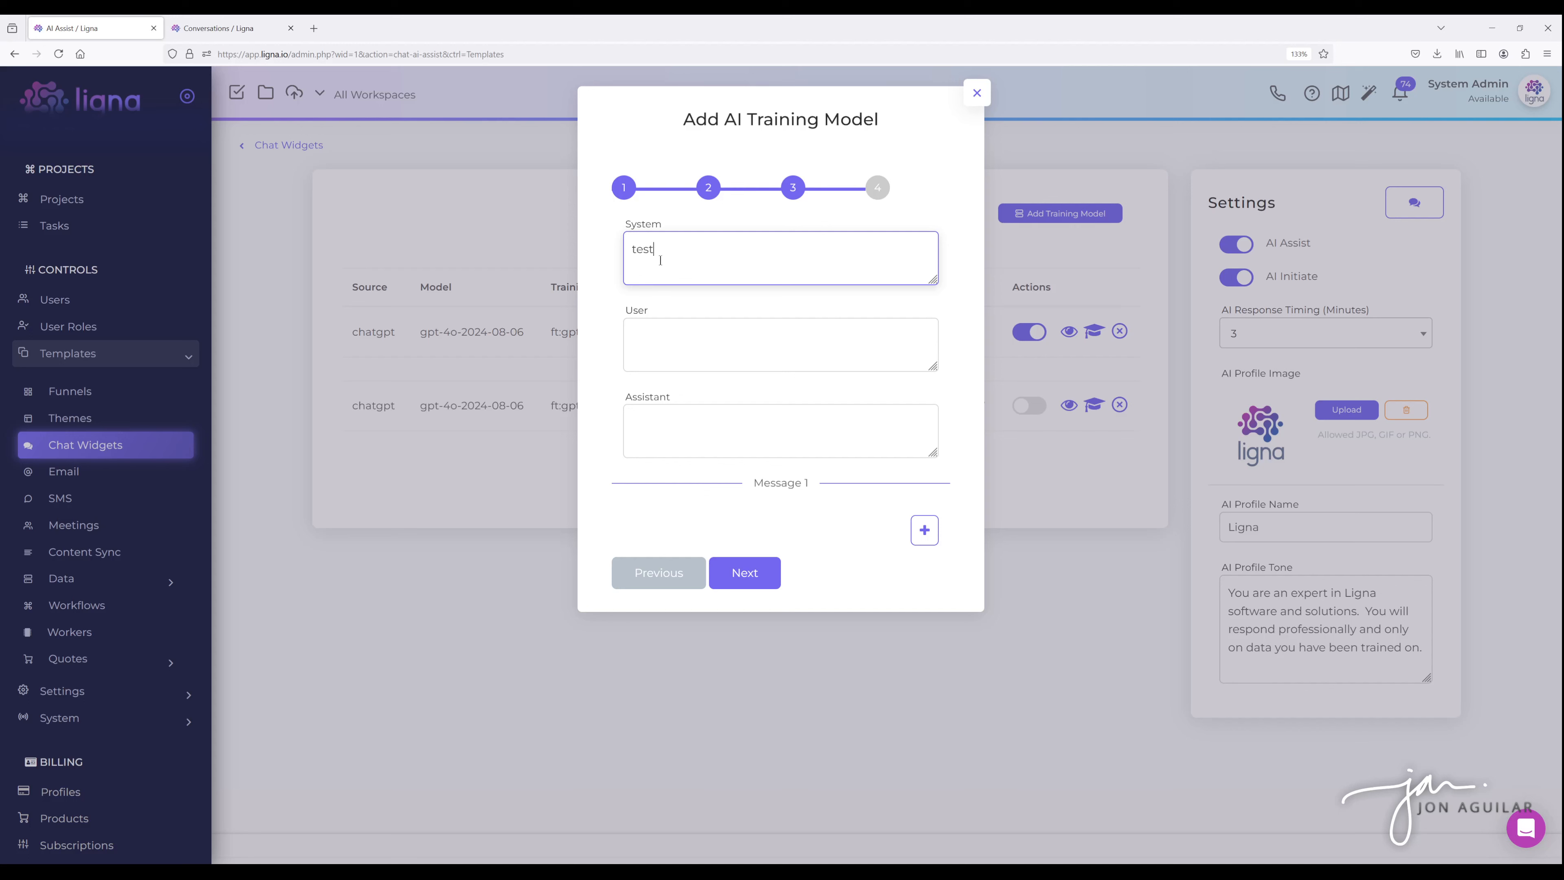
{"action": "left_click", "coordinate": [664, 345]}
{"action": "type", "text": "qu"}
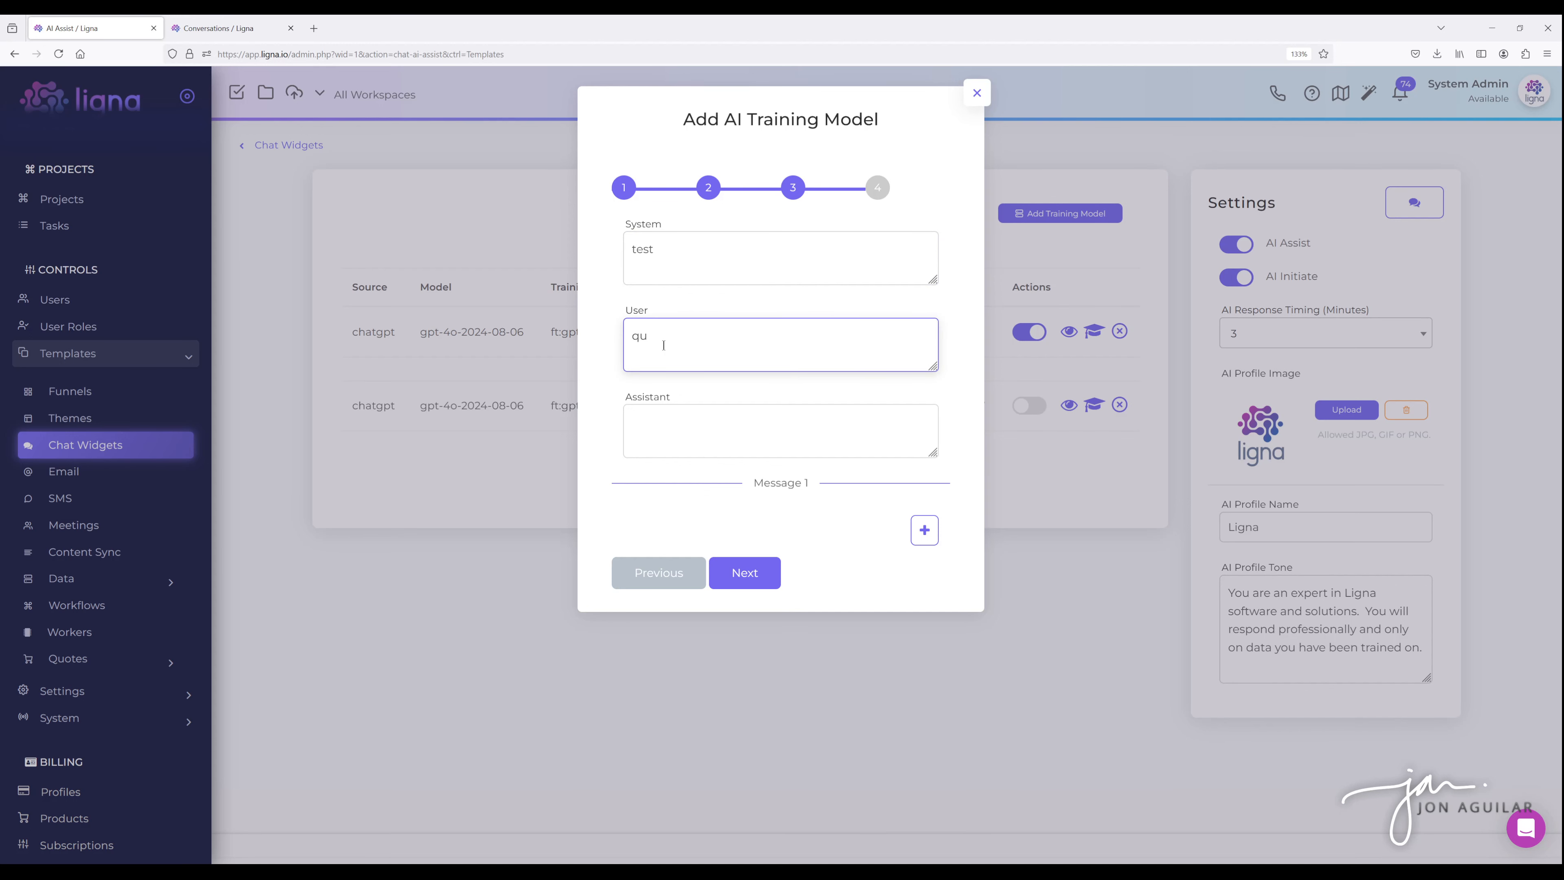
{"action": "type", "text": "estion by user"}
{"action": "left_click", "coordinate": [716, 432]}
{"action": "type", "text": "anser"}
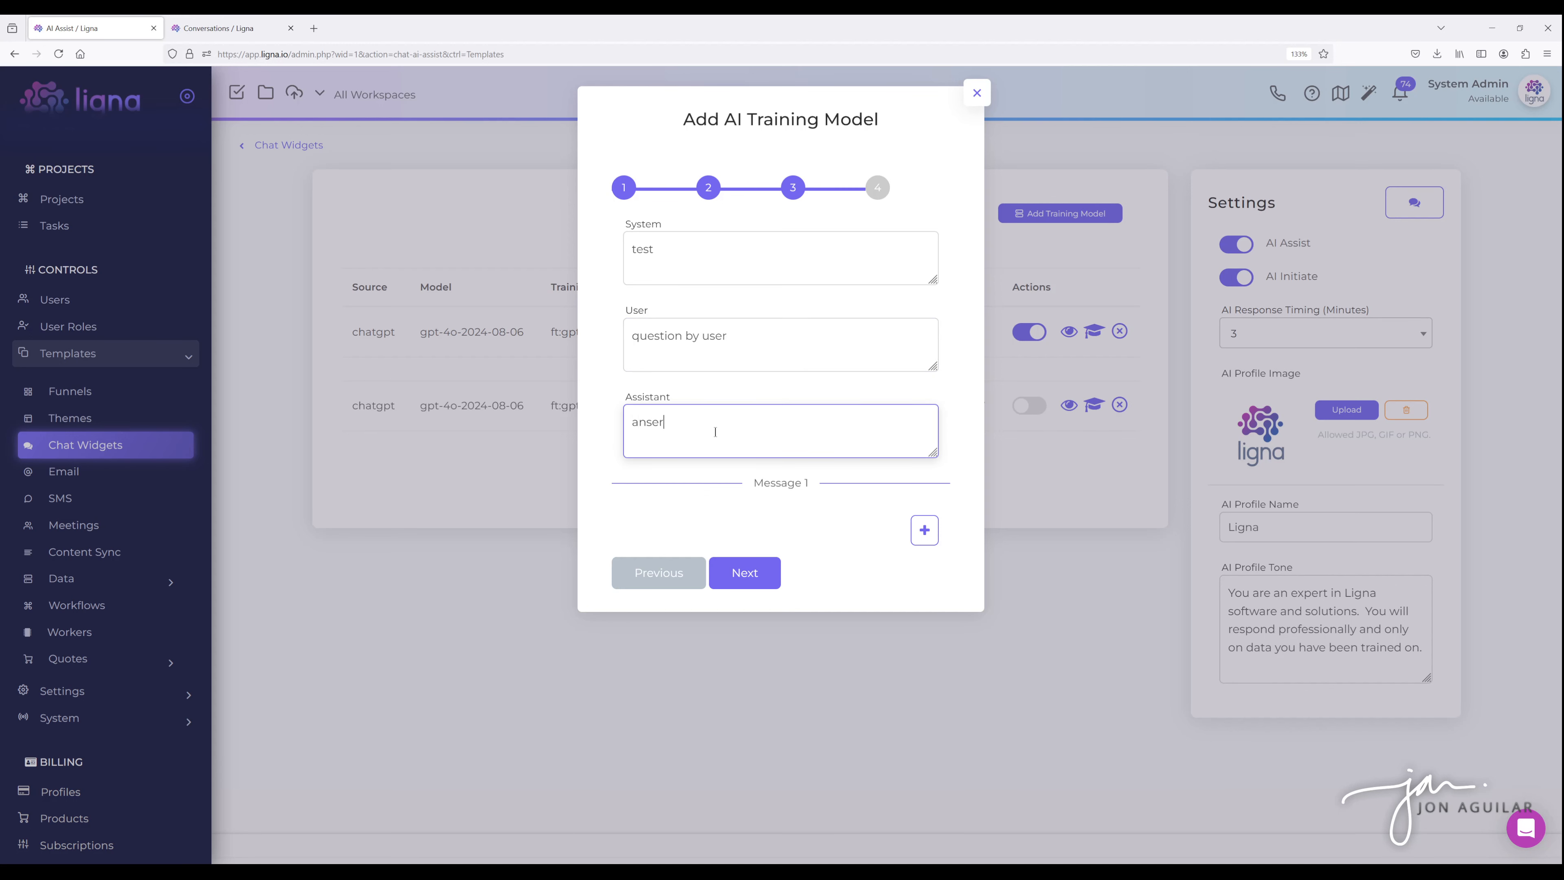
{"action": "key", "text": "BackSpace"}
{"action": "key", "text": "BackSpace"}
{"action": "type", "text": "by expert"}
Add a second training message with "test" as its system, user and assistant text.
{"action": "left_click", "coordinate": [924, 530]}
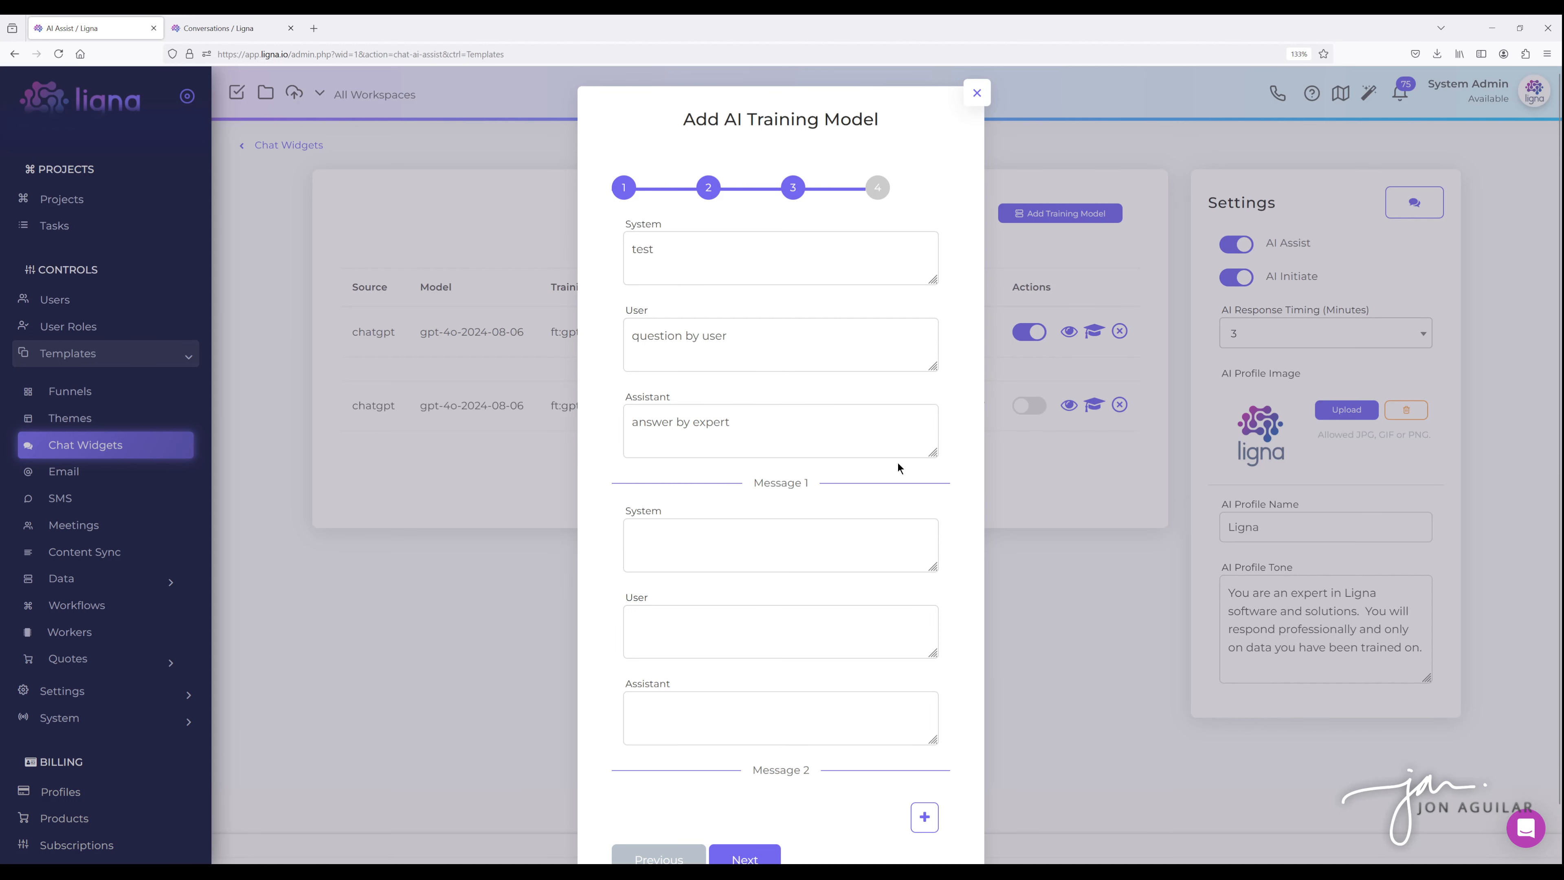
{"action": "scroll", "coordinate": [897, 463], "scroll_direction": "down", "scroll_amount": 1}
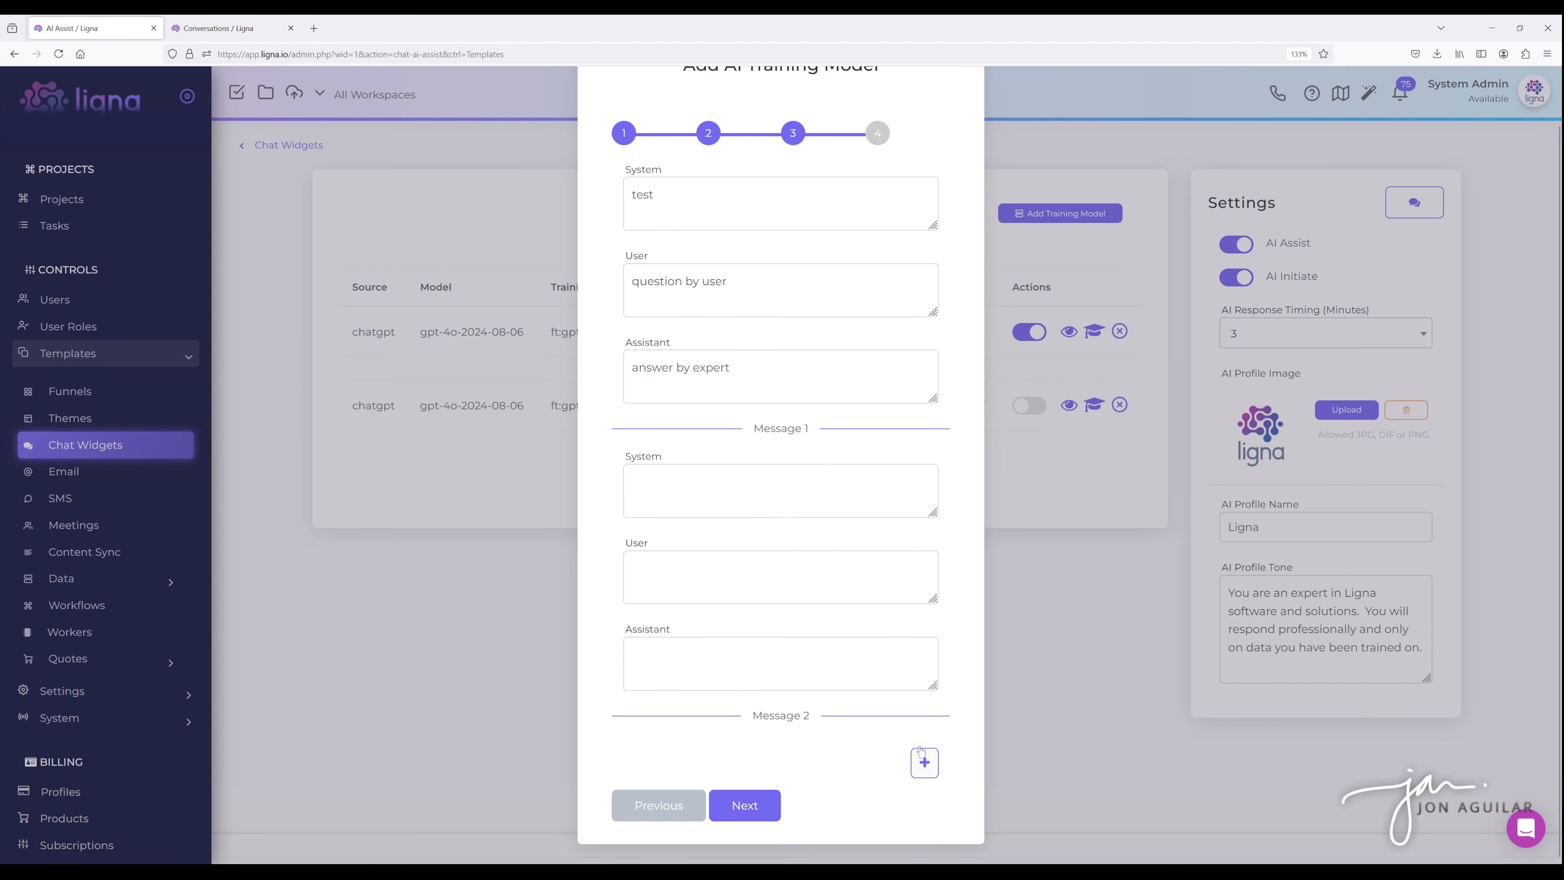
{"action": "left_click", "coordinate": [690, 490]}
{"action": "type", "text": "test"}
{"action": "left_click", "coordinate": [681, 568]}
{"action": "type", "text": "test"}
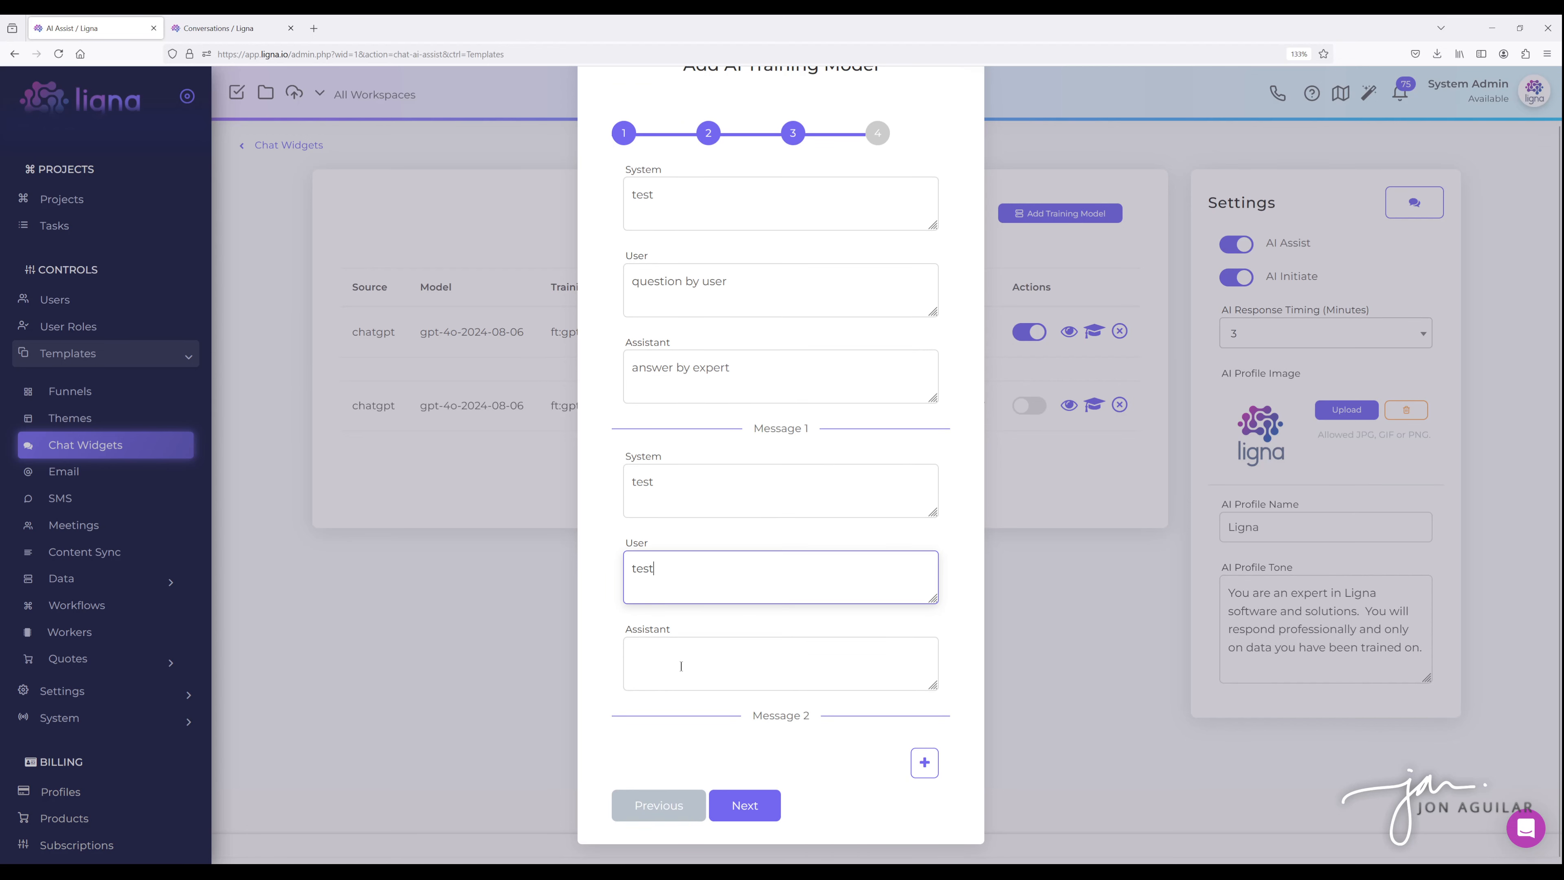
{"action": "key", "text": "Tab"}
{"action": "type", "text": "test"}
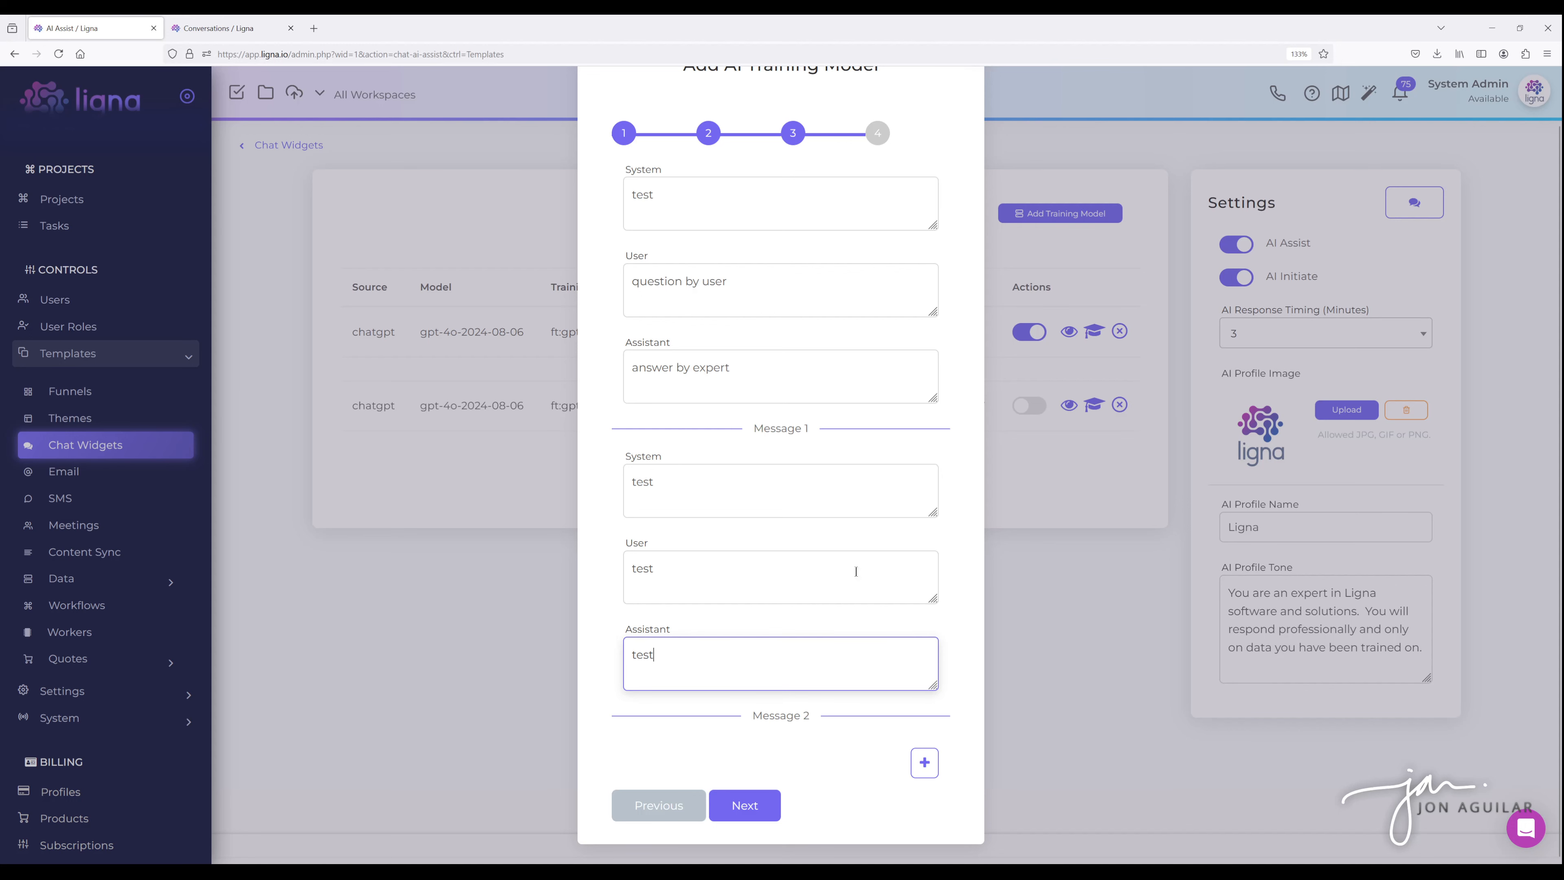
Add a third training message with "test" as its system, user and assistant text.
{"action": "left_click", "coordinate": [924, 763]}
{"action": "scroll", "coordinate": [800, 575], "scroll_direction": "down", "scroll_amount": 5}
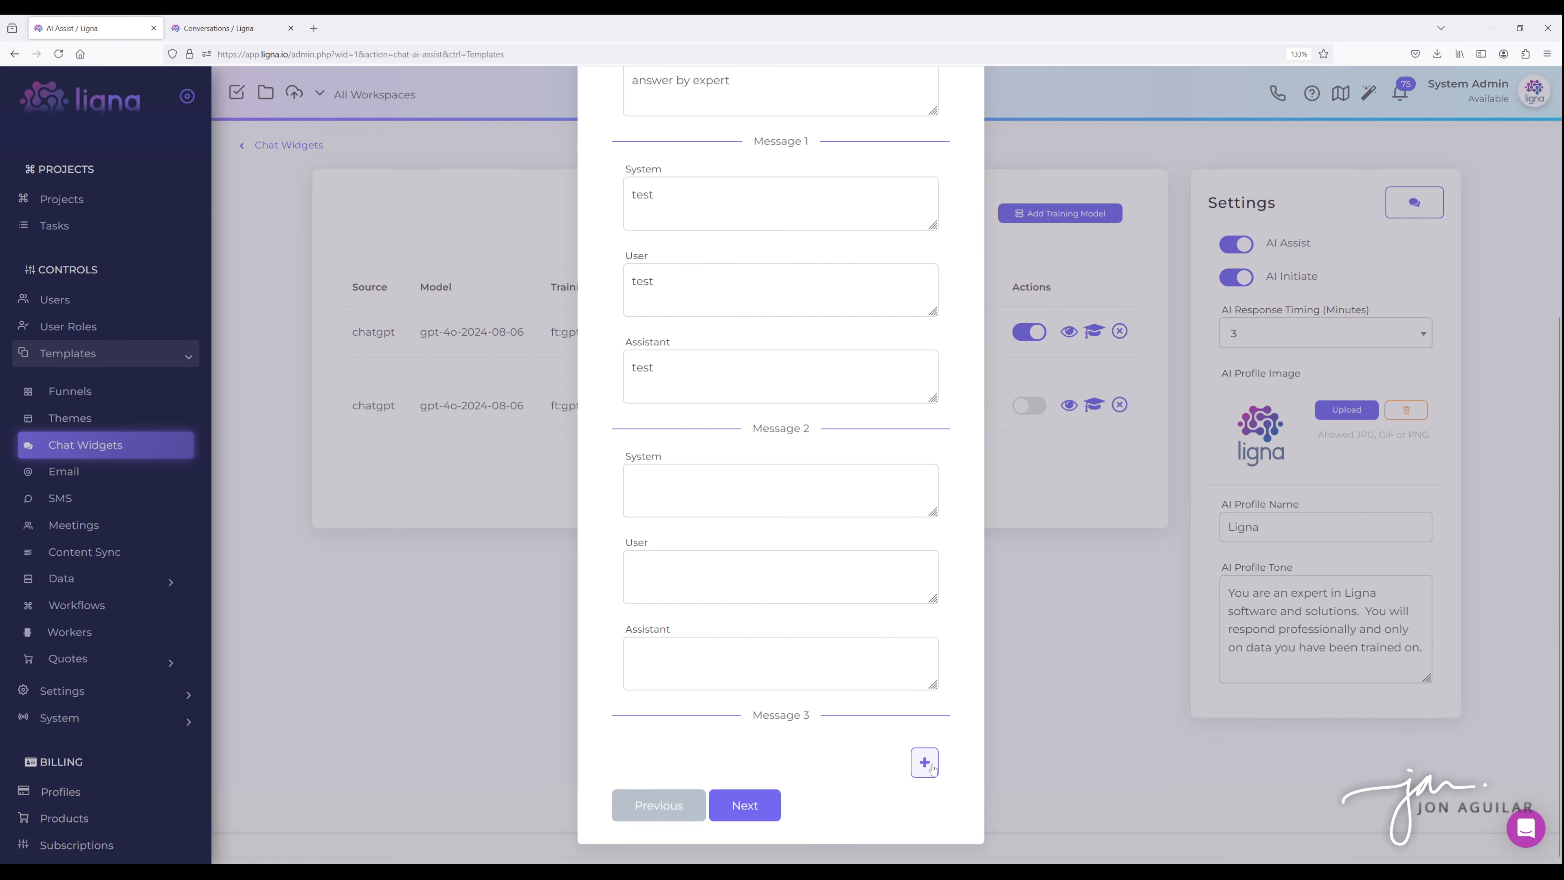
{"action": "left_click", "coordinate": [664, 493]}
{"action": "type", "text": "test"}
{"action": "left_click", "coordinate": [657, 570]}
{"action": "type", "text": "test"}
{"action": "key", "text": "Tab"}
{"action": "type", "text": "test"}
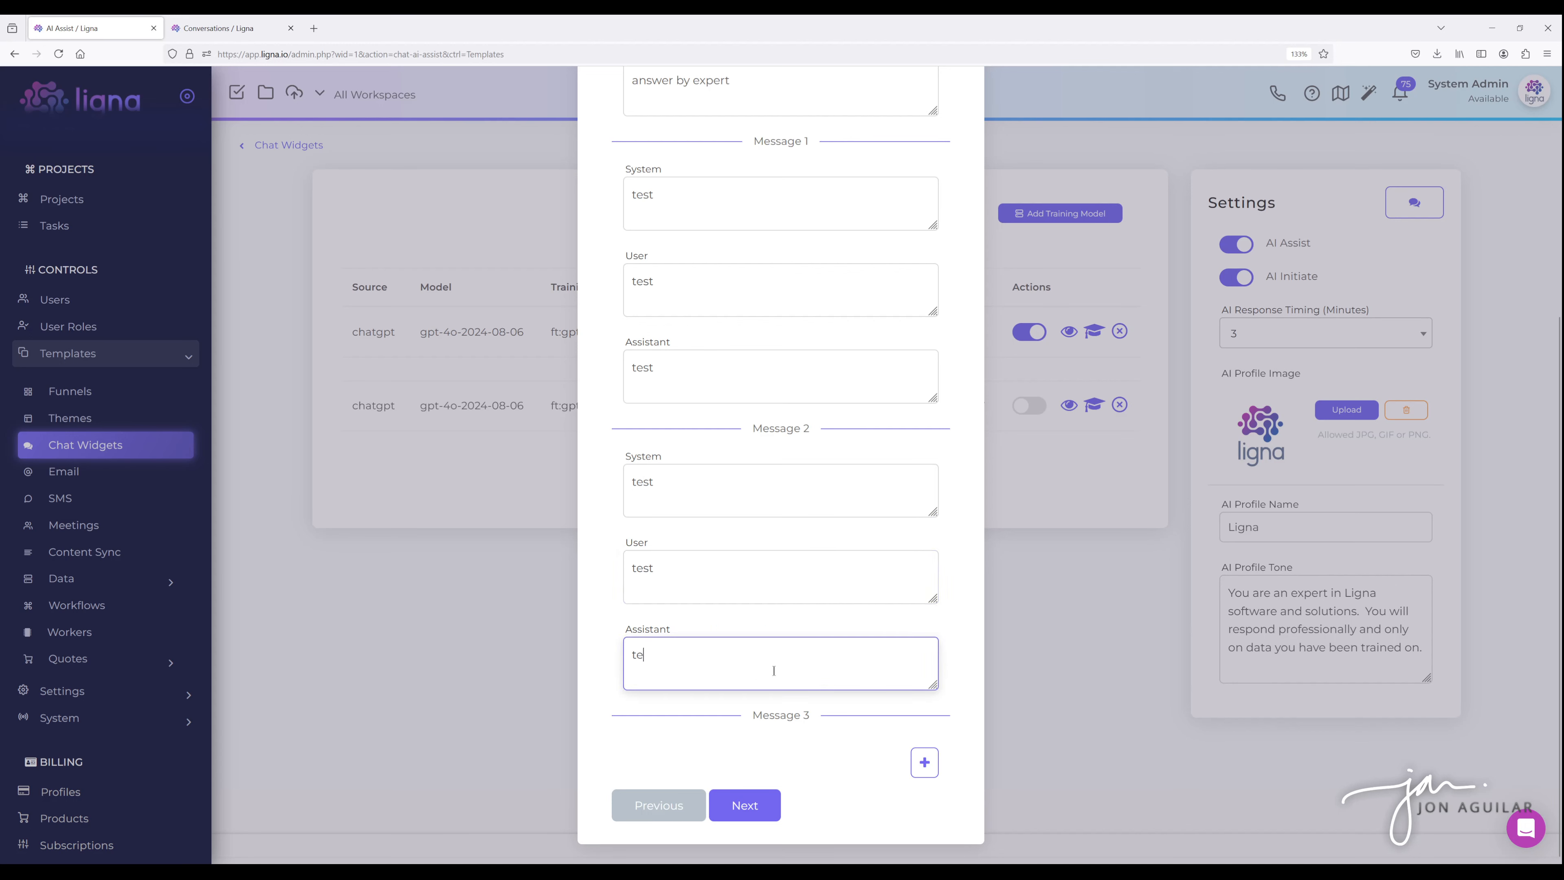
Add a fourth training message with "test" as its system, user and assistant text, and try to continue to stage 4.
{"action": "left_click", "coordinate": [925, 762]}
{"action": "scroll", "coordinate": [801, 604], "scroll_direction": "down", "scroll_amount": 5}
{"action": "left_click", "coordinate": [655, 520]}
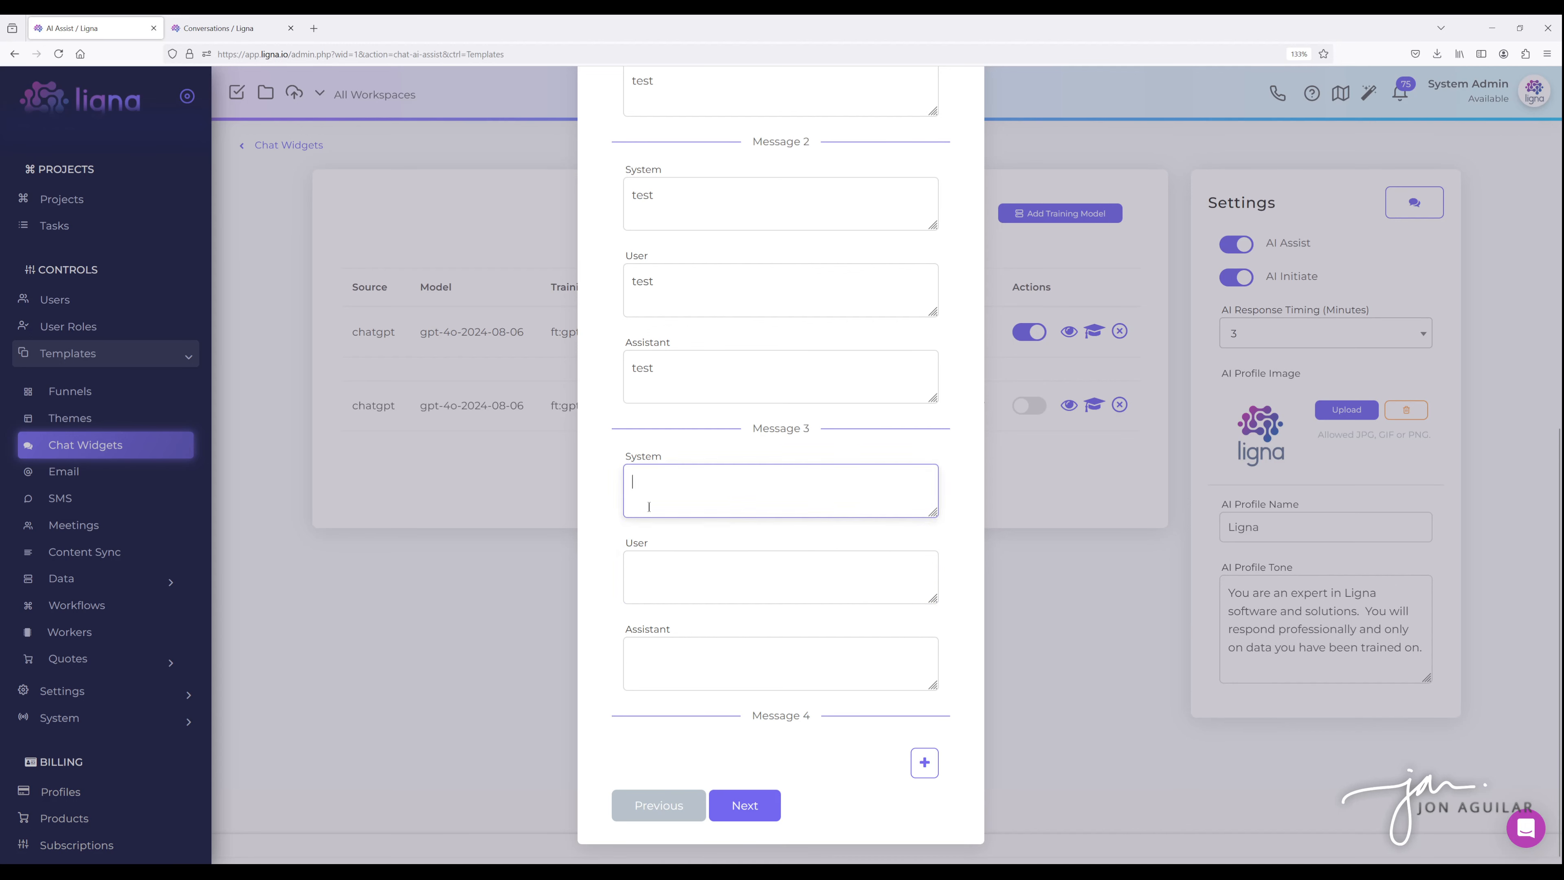
{"action": "type", "text": "test"}
{"action": "key", "text": "Tab"}
{"action": "type", "text": "test"}
{"action": "key", "text": "Tab"}
{"action": "type", "text": "test"}
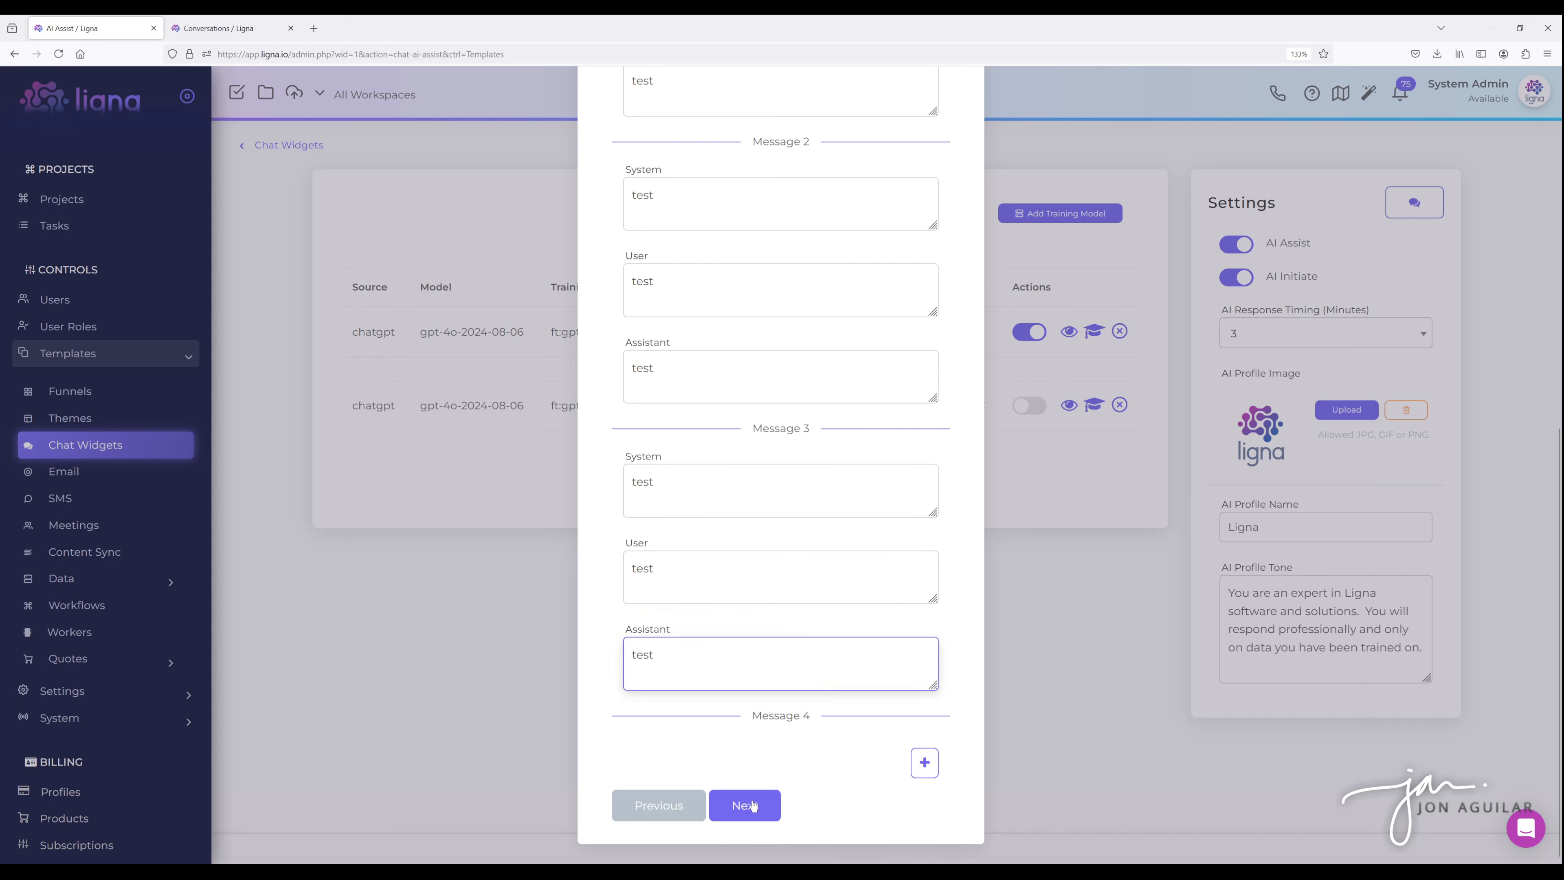
{"action": "left_click", "coordinate": [750, 805]}
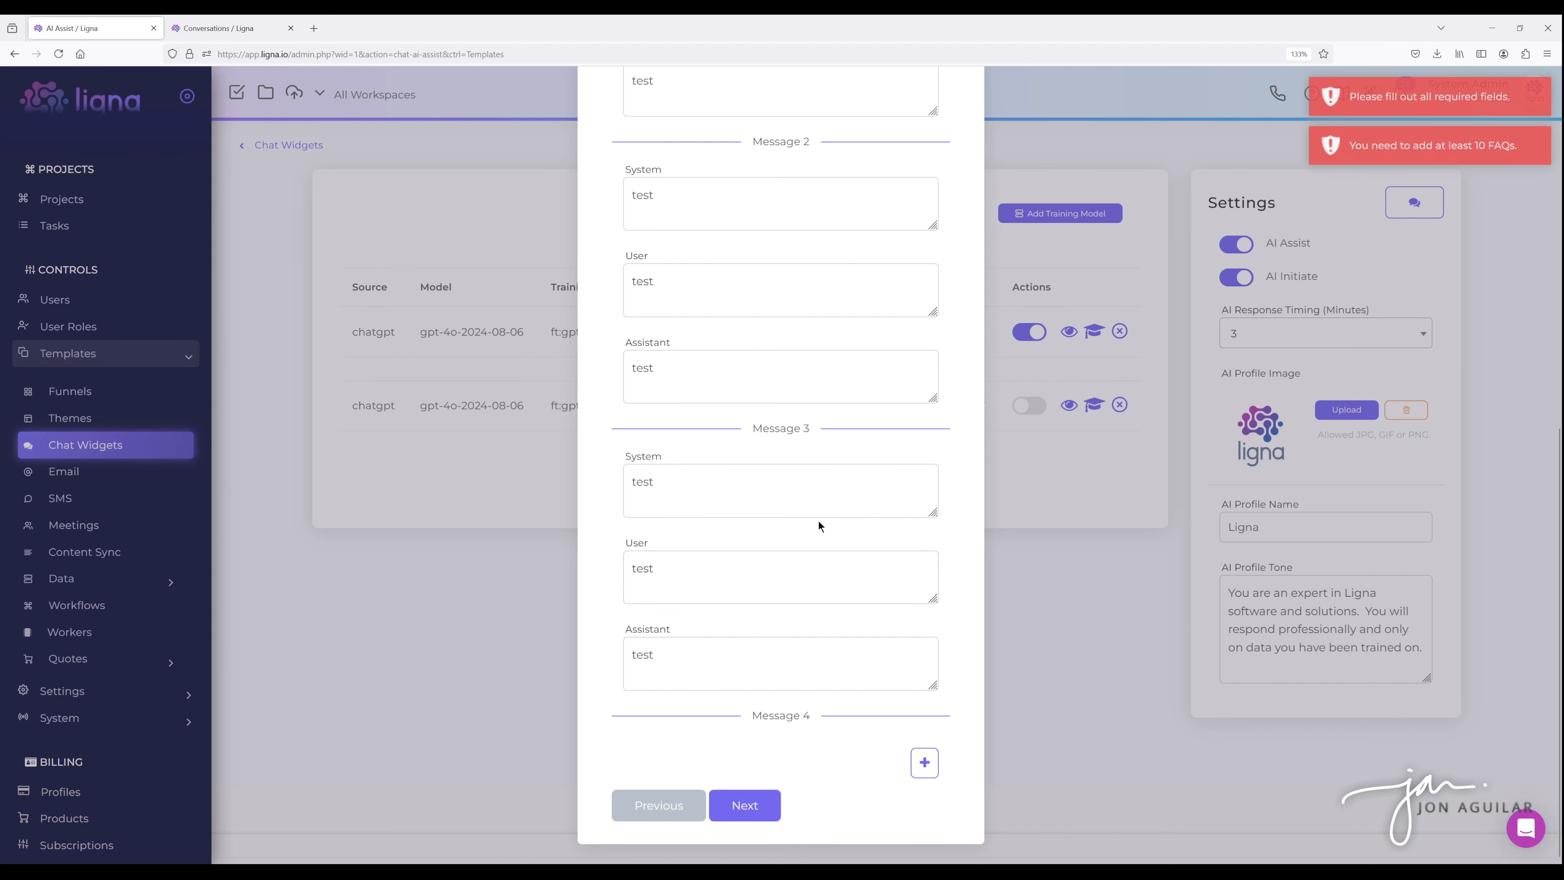
Add a fifth training message with "test" as its system, user and assistant text.
{"action": "left_click", "coordinate": [924, 762]}
{"action": "scroll", "coordinate": [845, 591], "scroll_direction": "down", "scroll_amount": 3}
{"action": "scroll", "coordinate": [845, 592], "scroll_direction": "down", "scroll_amount": 2}
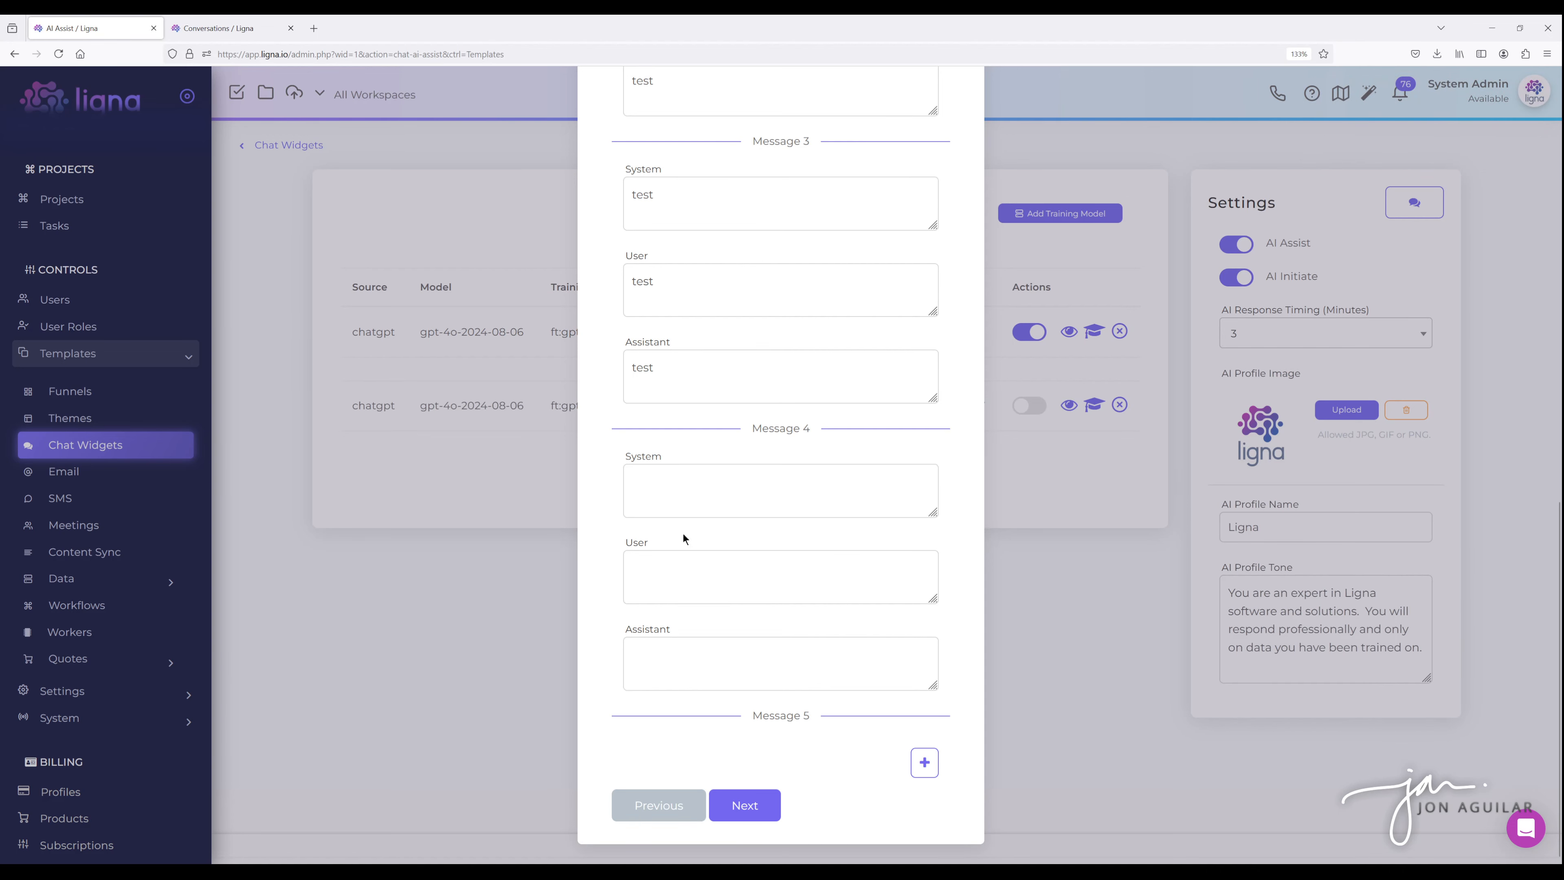
{"action": "left_click", "coordinate": [678, 505]}
{"action": "left_click", "coordinate": [667, 569]}
{"action": "type", "text": "test"}
{"action": "left_click", "coordinate": [685, 659]}
{"action": "type", "text": "test"}
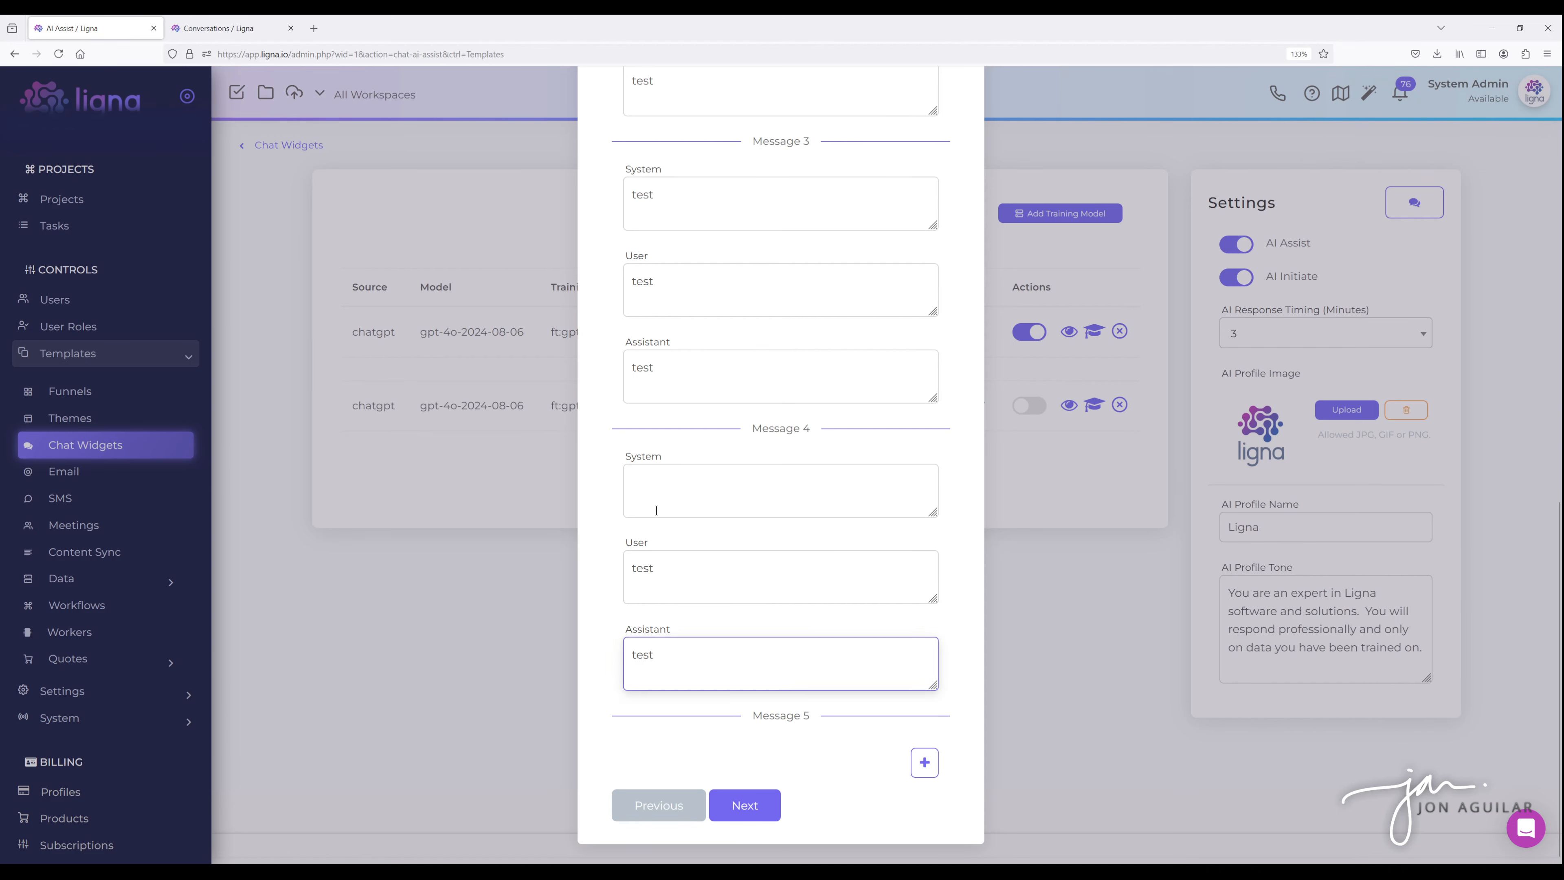
{"action": "left_click", "coordinate": [678, 493]}
{"action": "type", "text": "test"}
Add a sixth training message with "test" as its system, user and assistant text.
{"action": "left_click", "coordinate": [924, 762]}
{"action": "scroll", "coordinate": [848, 630], "scroll_direction": "down", "scroll_amount": 3}
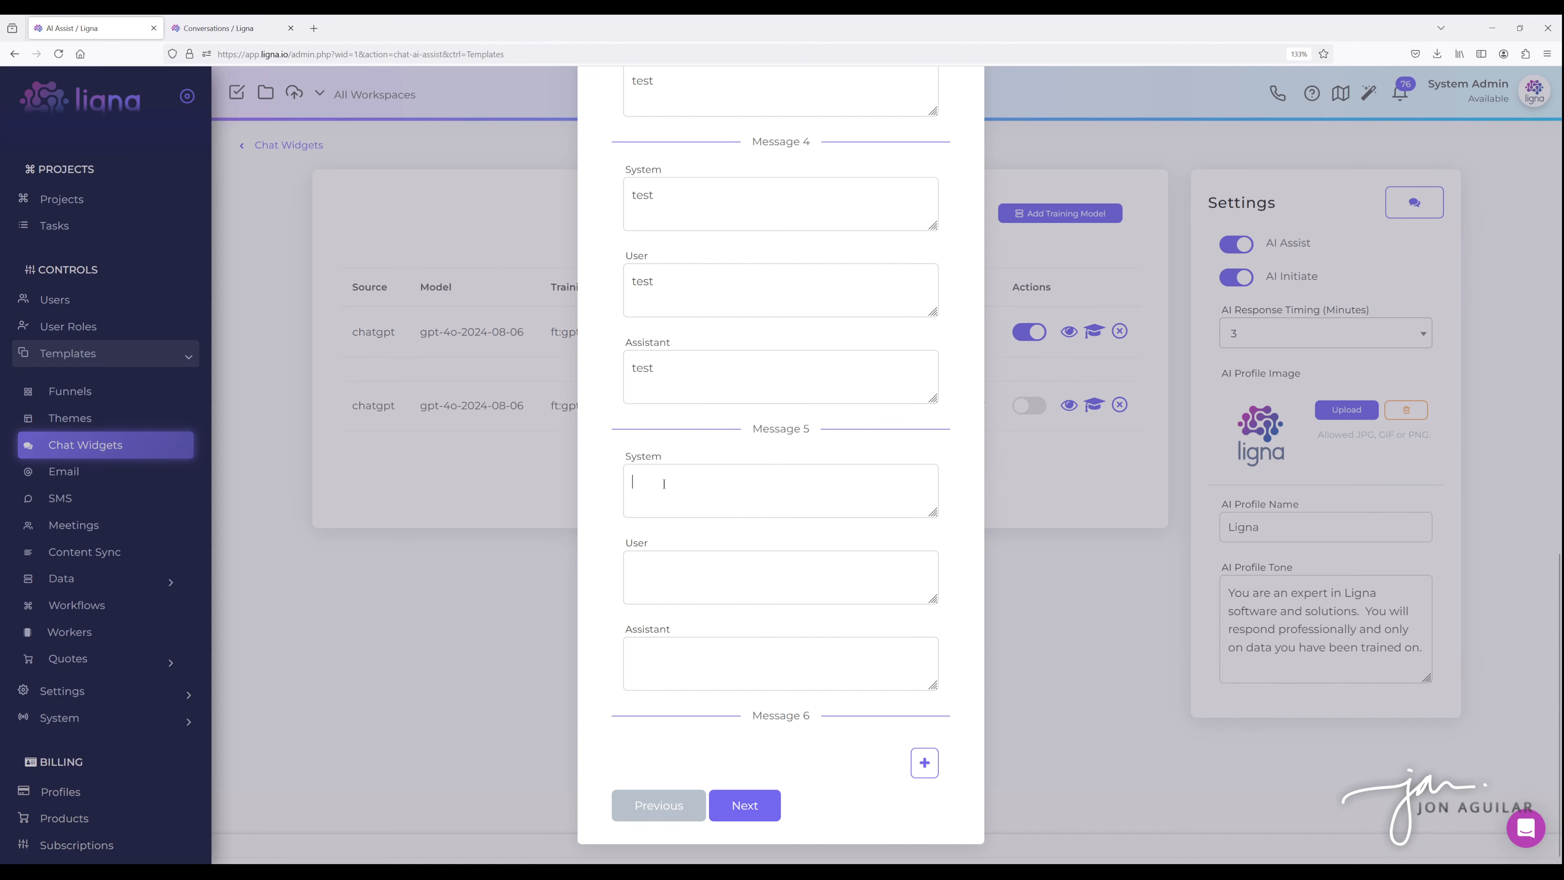
{"action": "left_click", "coordinate": [633, 485]}
{"action": "type", "text": "test"}
{"action": "left_click", "coordinate": [663, 576]}
{"action": "type", "text": "test"}
{"action": "left_click", "coordinate": [674, 654]}
{"action": "type", "text": "test"}
Add a seventh training message with "test" as its system, user and assistant text.
{"action": "left_click", "coordinate": [925, 763]}
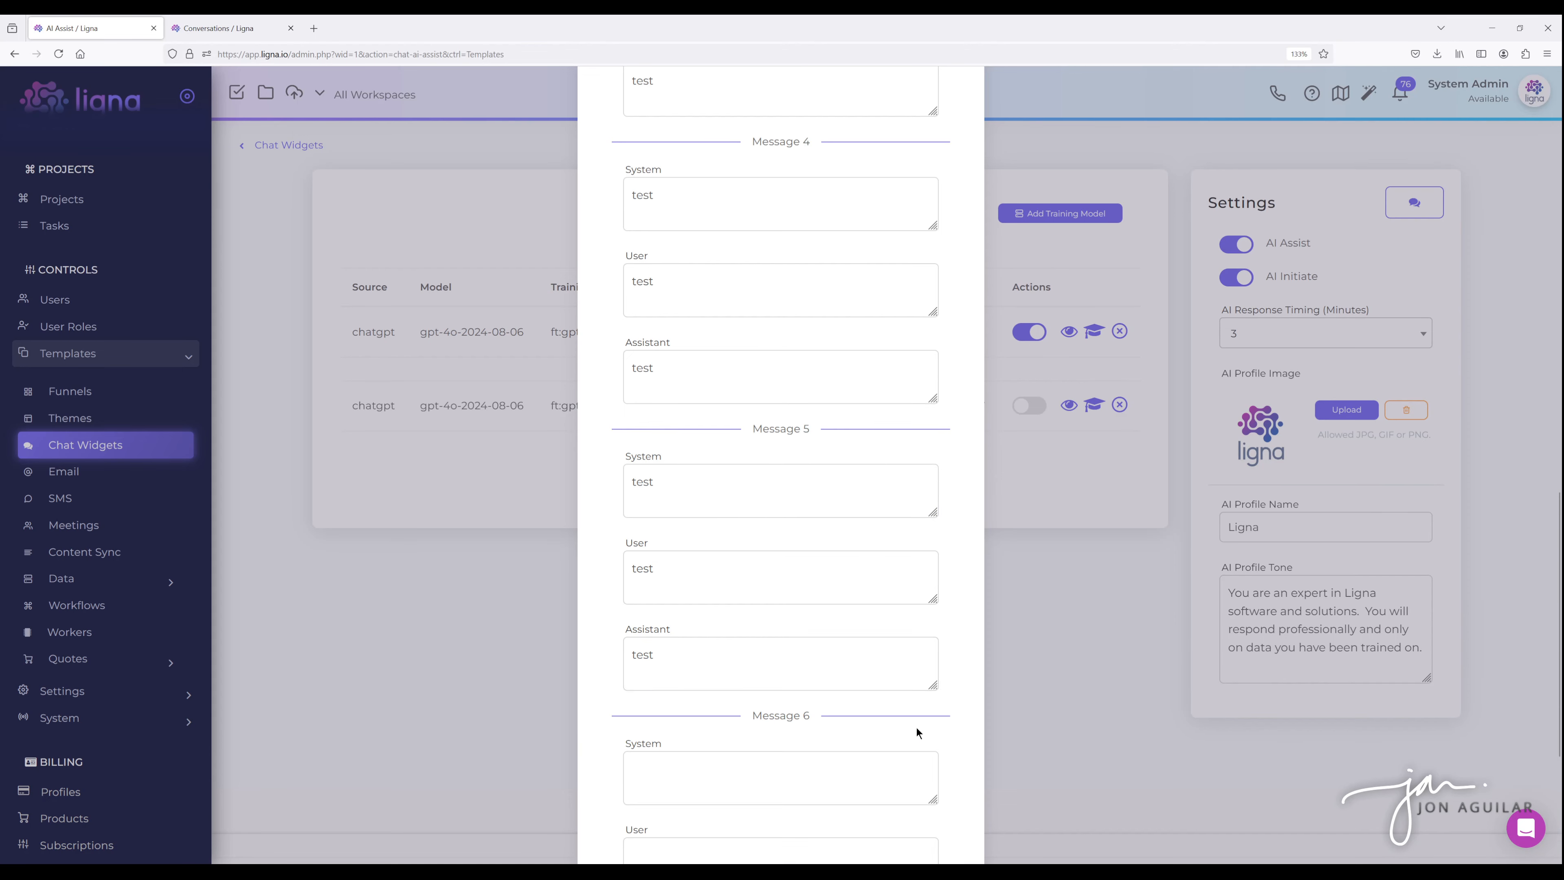
{"action": "scroll", "coordinate": [862, 619], "scroll_direction": "down", "scroll_amount": 3}
{"action": "type", "text": "test"}
{"action": "left_click", "coordinate": [674, 576]}
{"action": "type", "text": "test"}
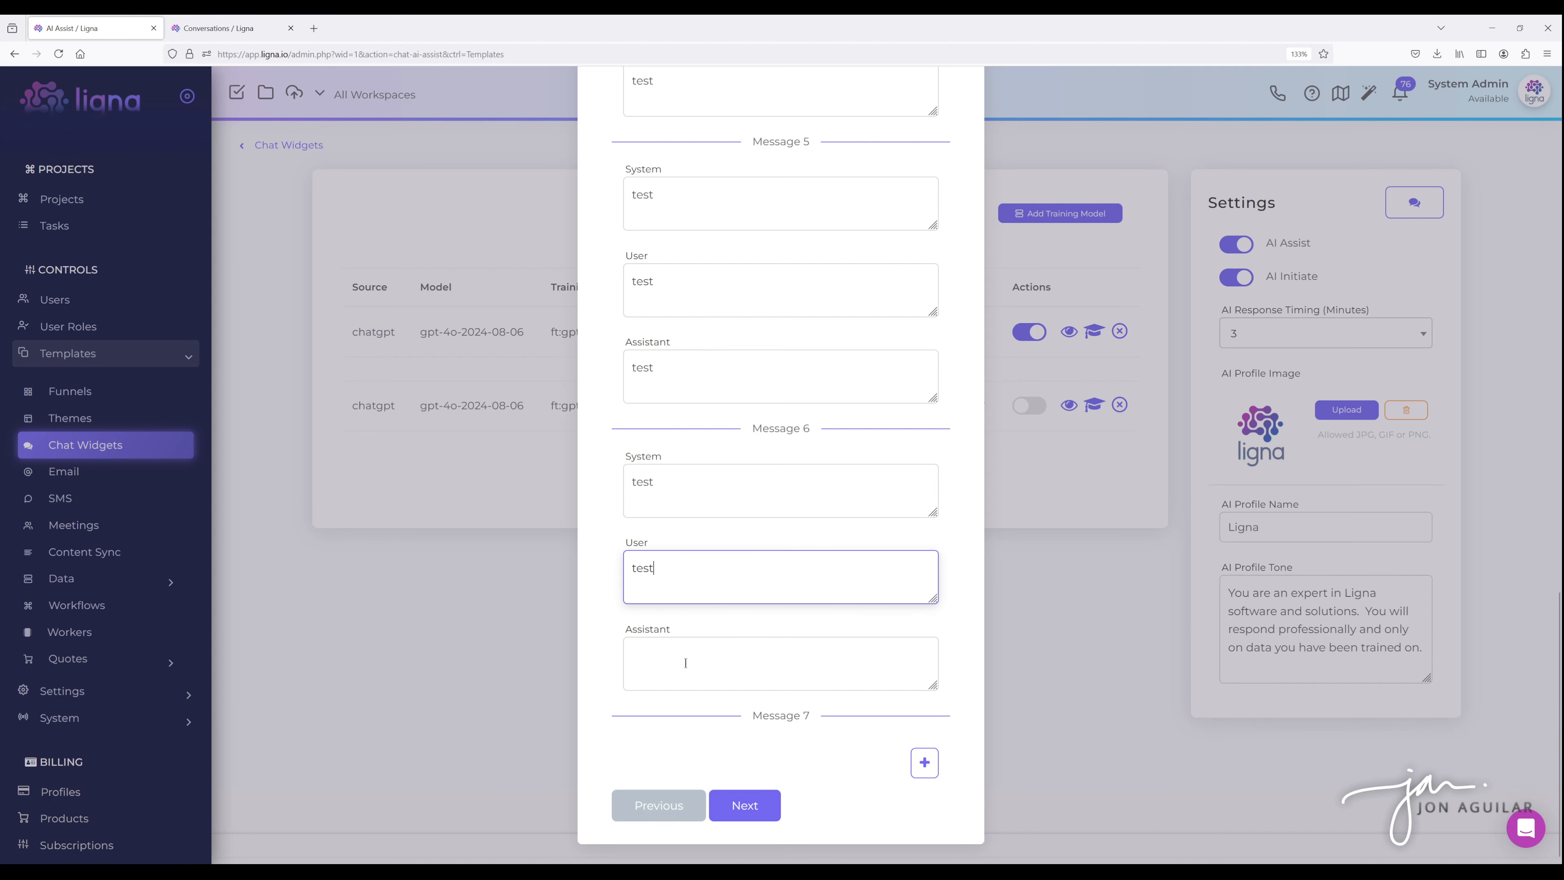
{"action": "left_click", "coordinate": [684, 657]}
{"action": "type", "text": "test"}
Add an eighth training message with "test" as its system, user and assistant text.
{"action": "left_click", "coordinate": [926, 760]}
{"action": "scroll", "coordinate": [867, 613], "scroll_direction": "down", "scroll_amount": 3}
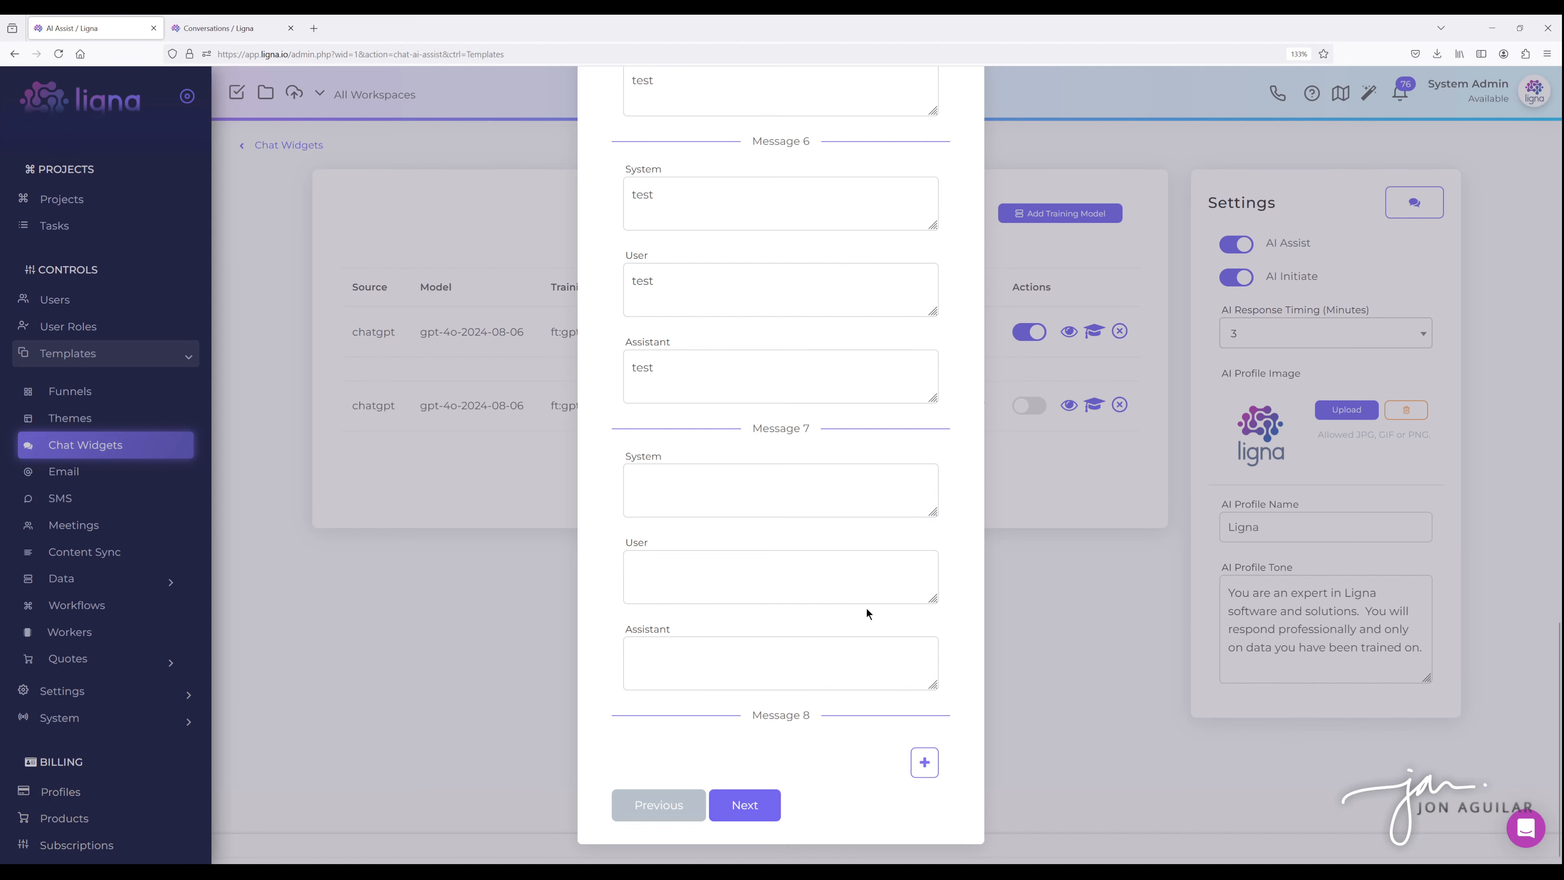
{"action": "left_click", "coordinate": [651, 499]}
{"action": "type", "text": "test"}
{"action": "left_click", "coordinate": [666, 588]}
{"action": "type", "text": "test"}
{"action": "left_click", "coordinate": [671, 653]}
{"action": "type", "text": "test"}
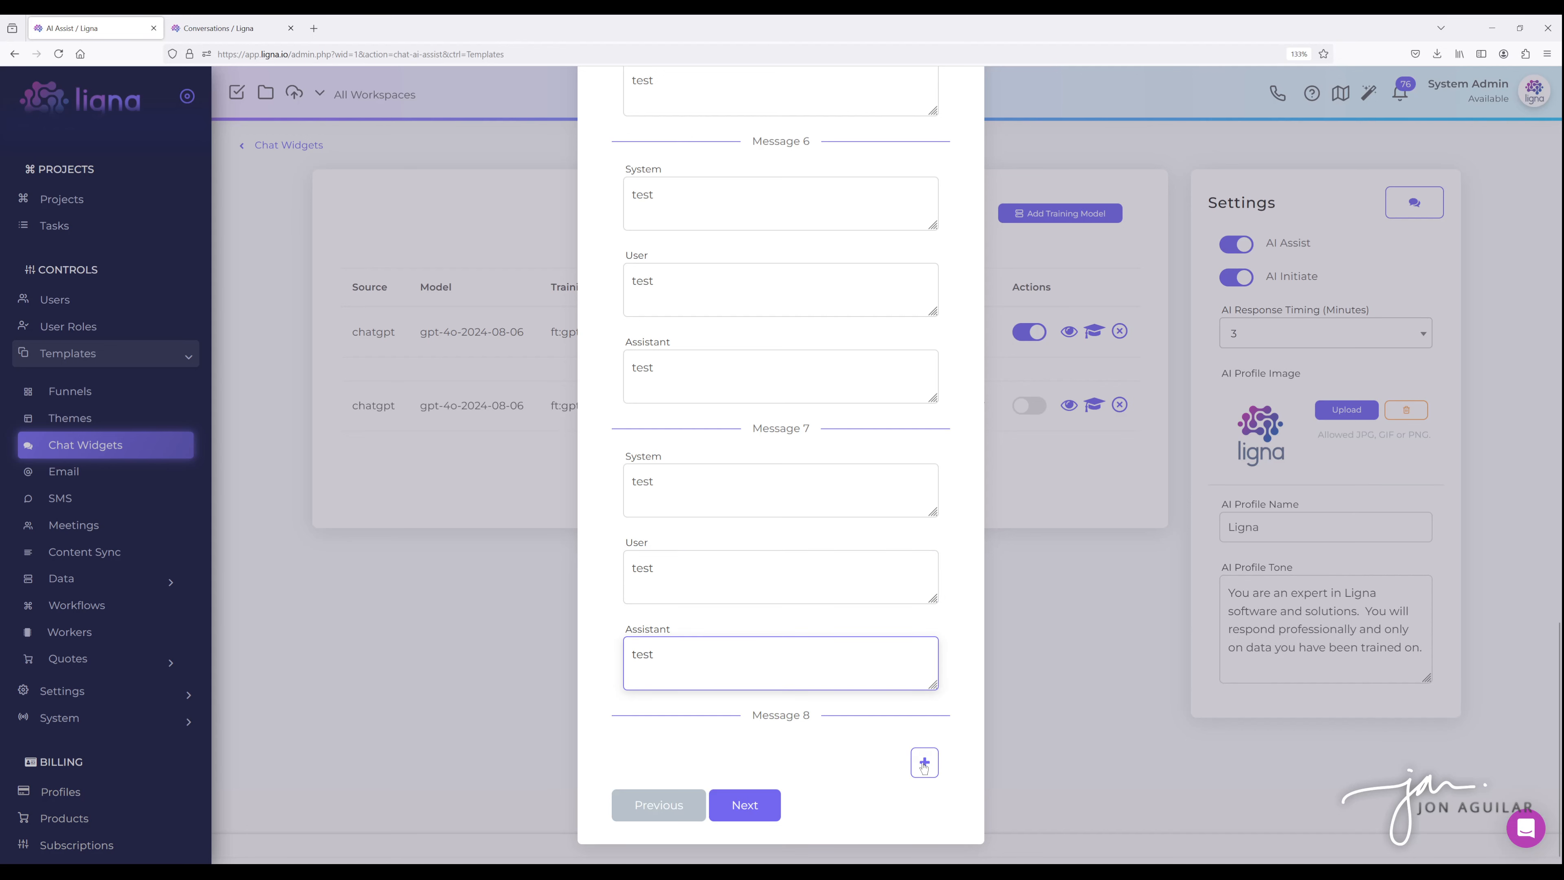
Add a ninth training message with "test" as its system, user and assistant text.
{"action": "left_click", "coordinate": [924, 765]}
{"action": "scroll", "coordinate": [859, 656], "scroll_direction": "down", "scroll_amount": 3}
{"action": "type", "text": "test"}
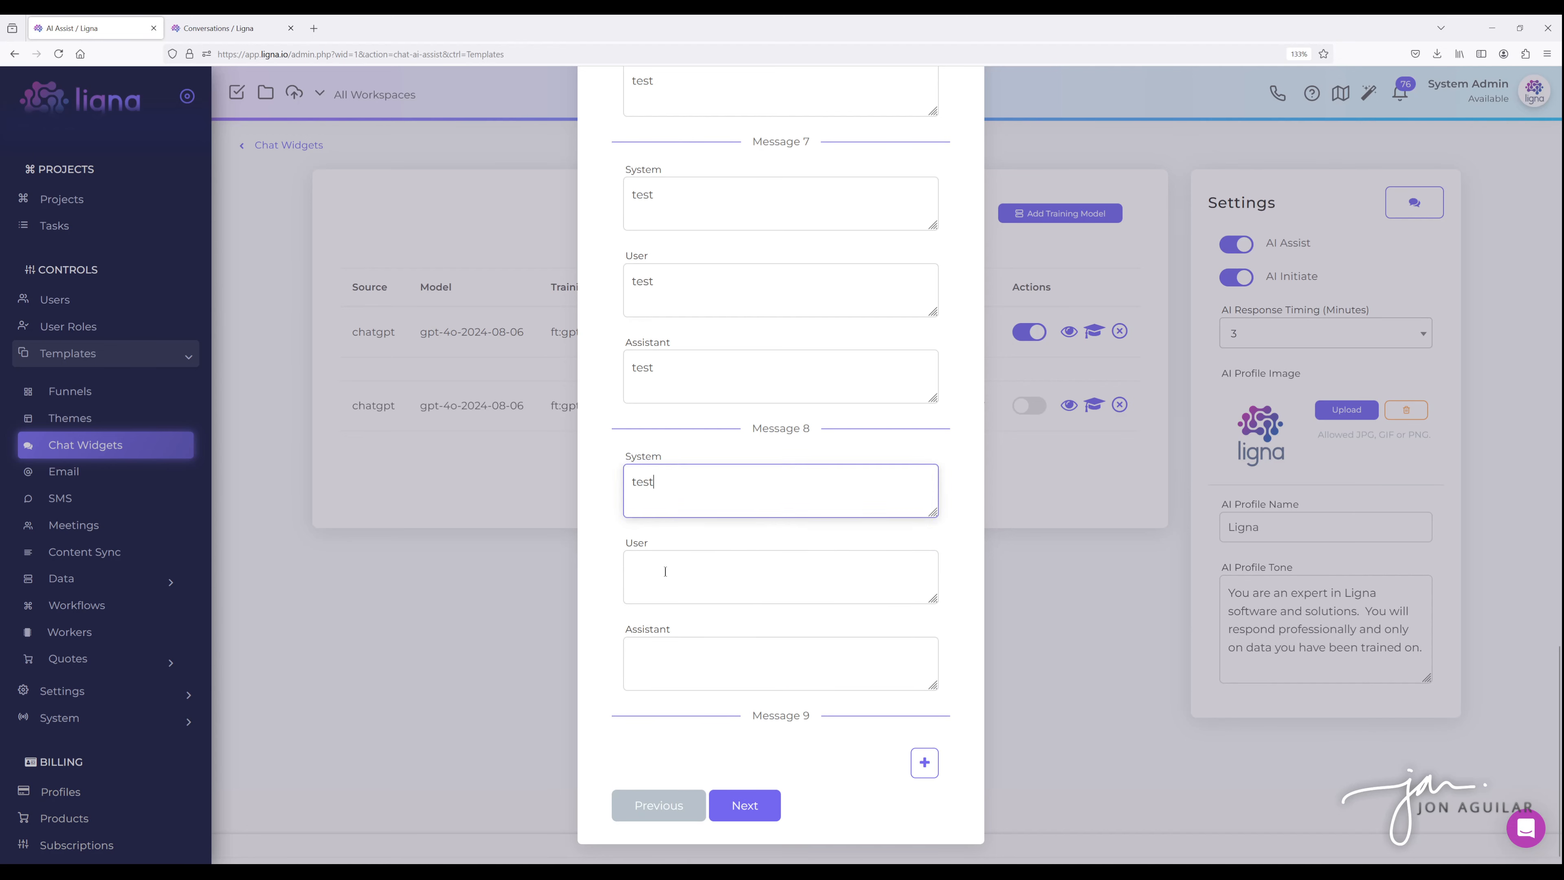
{"action": "left_click", "coordinate": [657, 570]}
{"action": "type", "text": "test"}
{"action": "left_click", "coordinate": [674, 652]}
{"action": "type", "text": "test"}
Add a tenth training message with "test" as its system, user and assistant text, and continue to stage 4.
{"action": "left_click", "coordinate": [917, 762]}
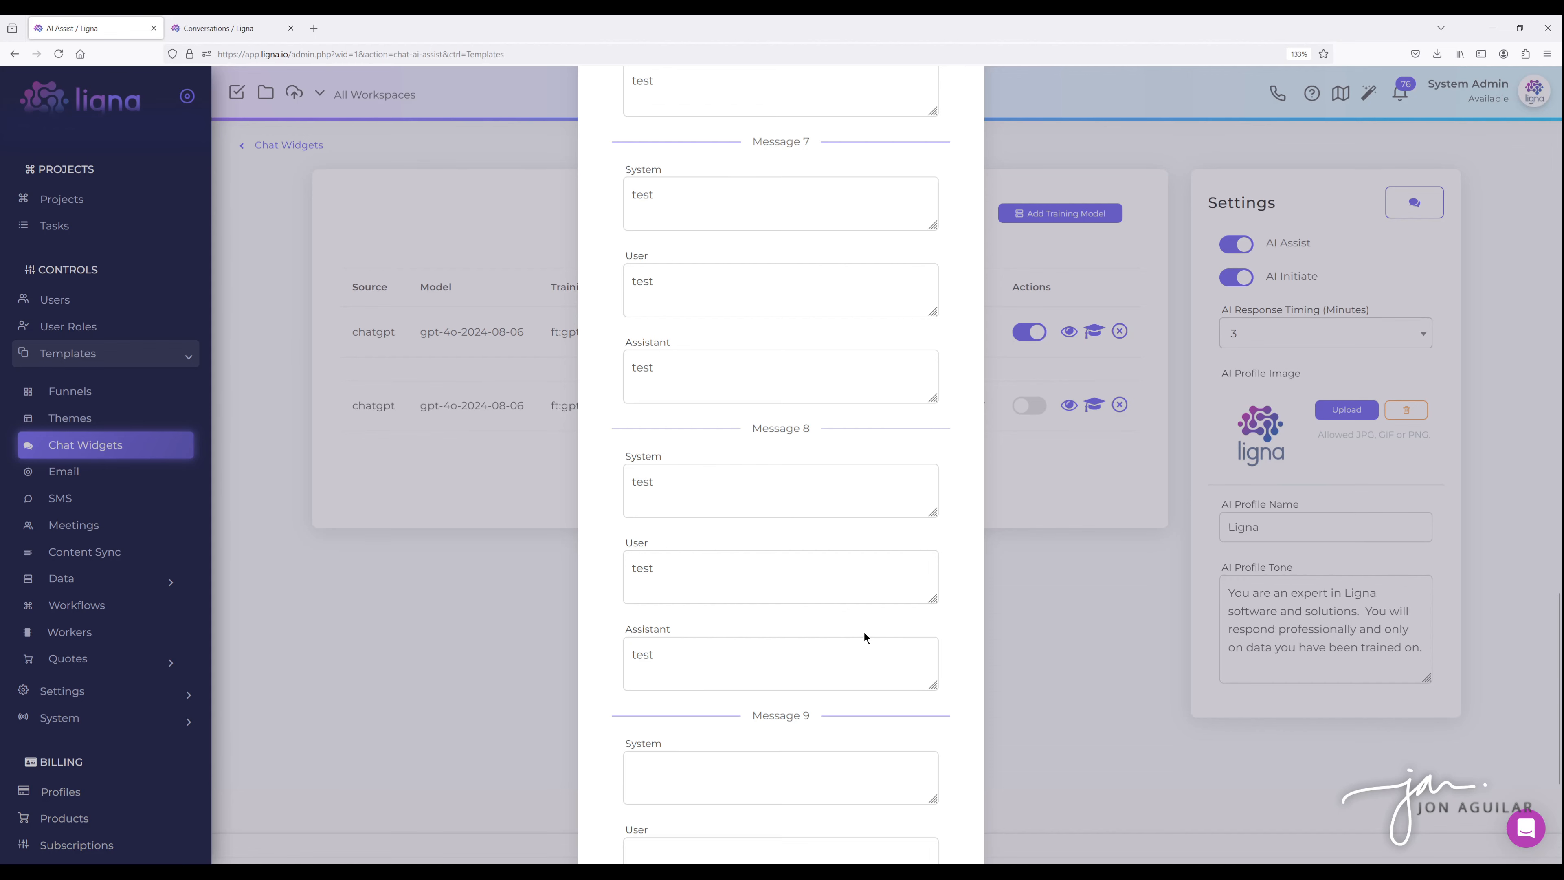
{"action": "scroll", "coordinate": [685, 579], "scroll_direction": "down", "scroll_amount": 3}
{"action": "left_click", "coordinate": [662, 503]}
{"action": "type", "text": "test"}
{"action": "left_click", "coordinate": [662, 565]}
{"action": "type", "text": "test"}
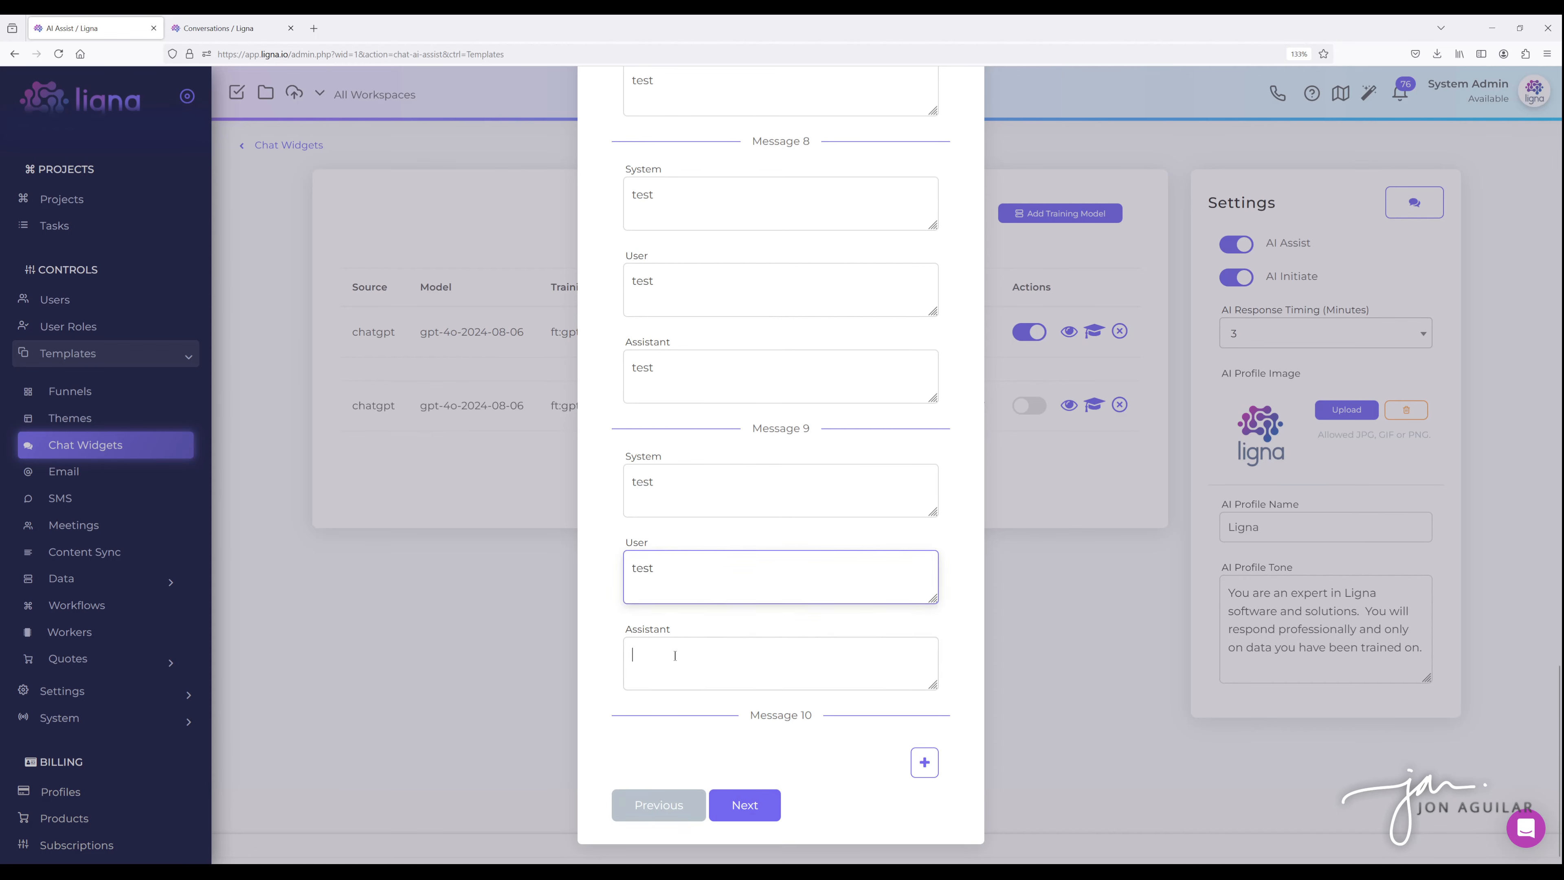
{"action": "left_click", "coordinate": [678, 662]}
{"action": "type", "text": "tes"}
{"action": "left_click", "coordinate": [764, 808]}
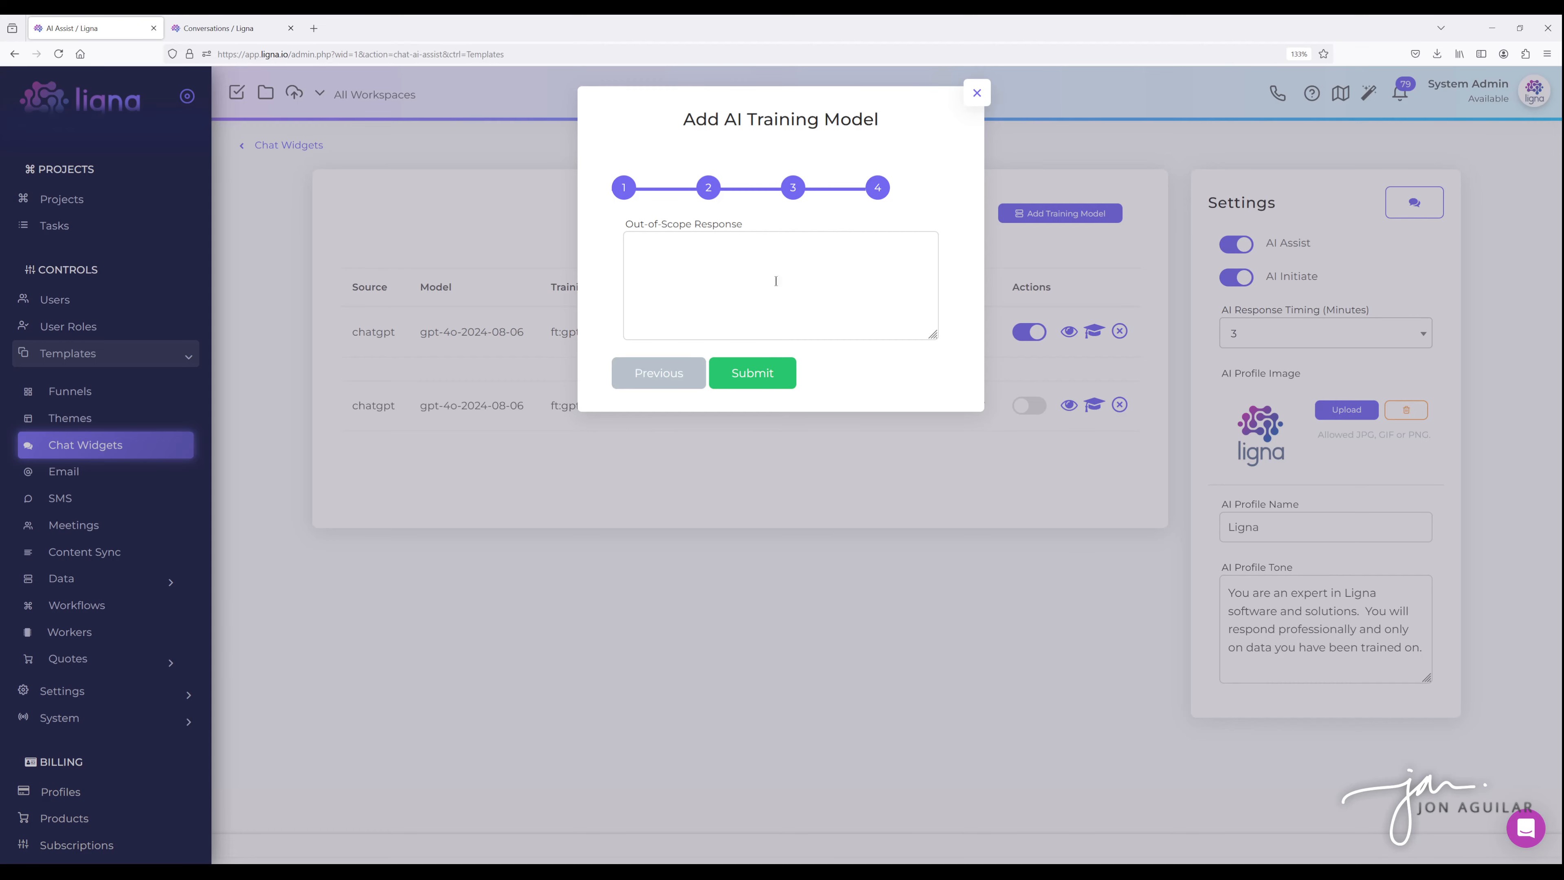
Close and reopen the training model form, go back through its messages to the company details stage, and close it without submitting.
{"action": "left_click", "coordinate": [975, 93]}
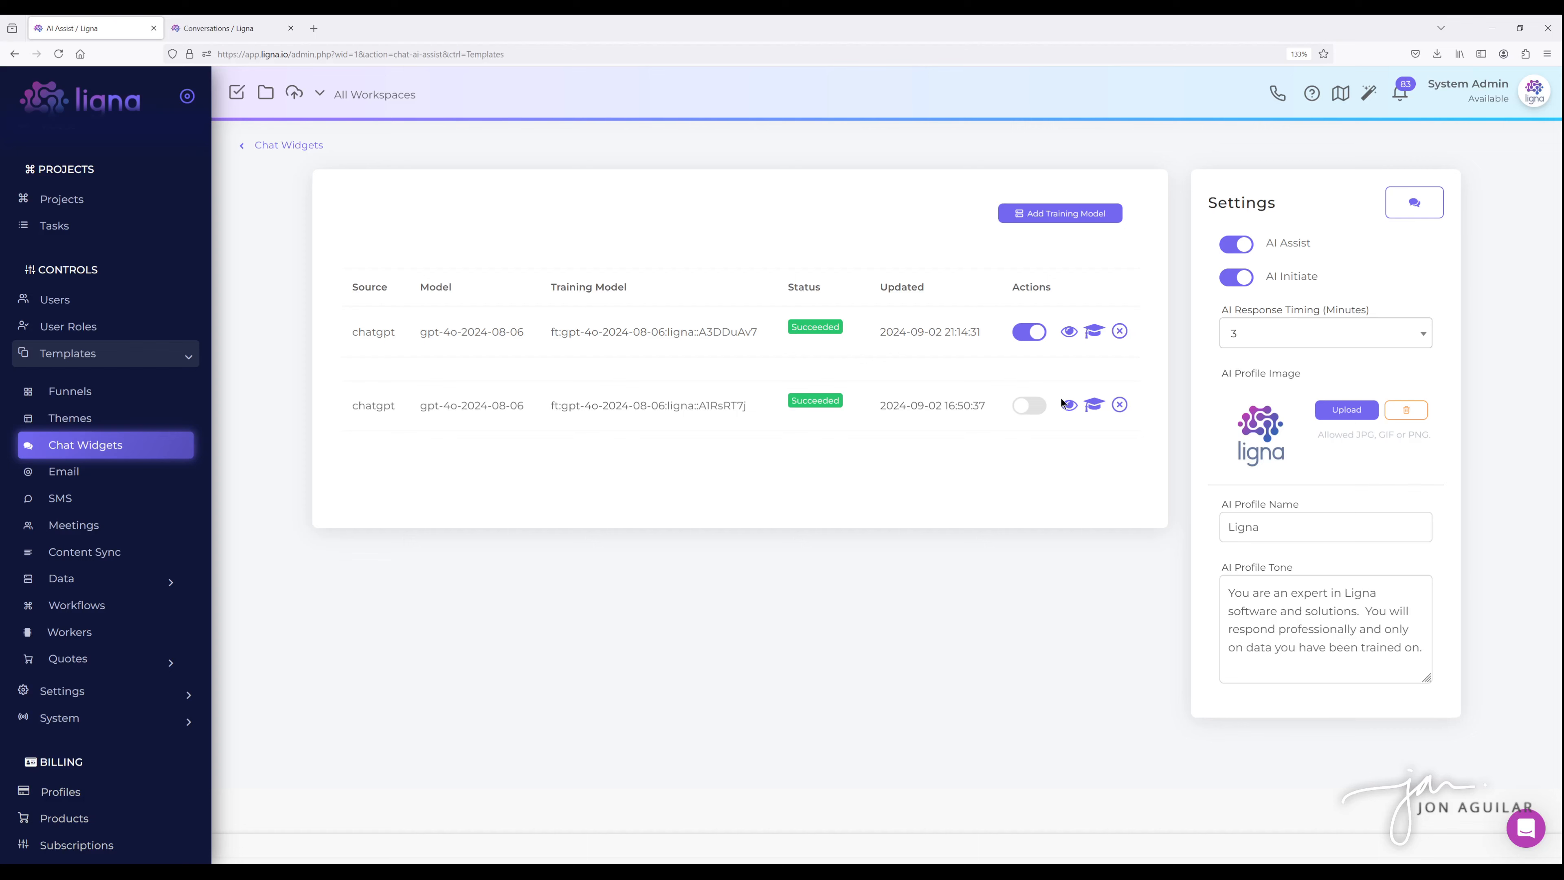
{"action": "left_click", "coordinate": [1065, 217]}
{"action": "left_click", "coordinate": [682, 373]}
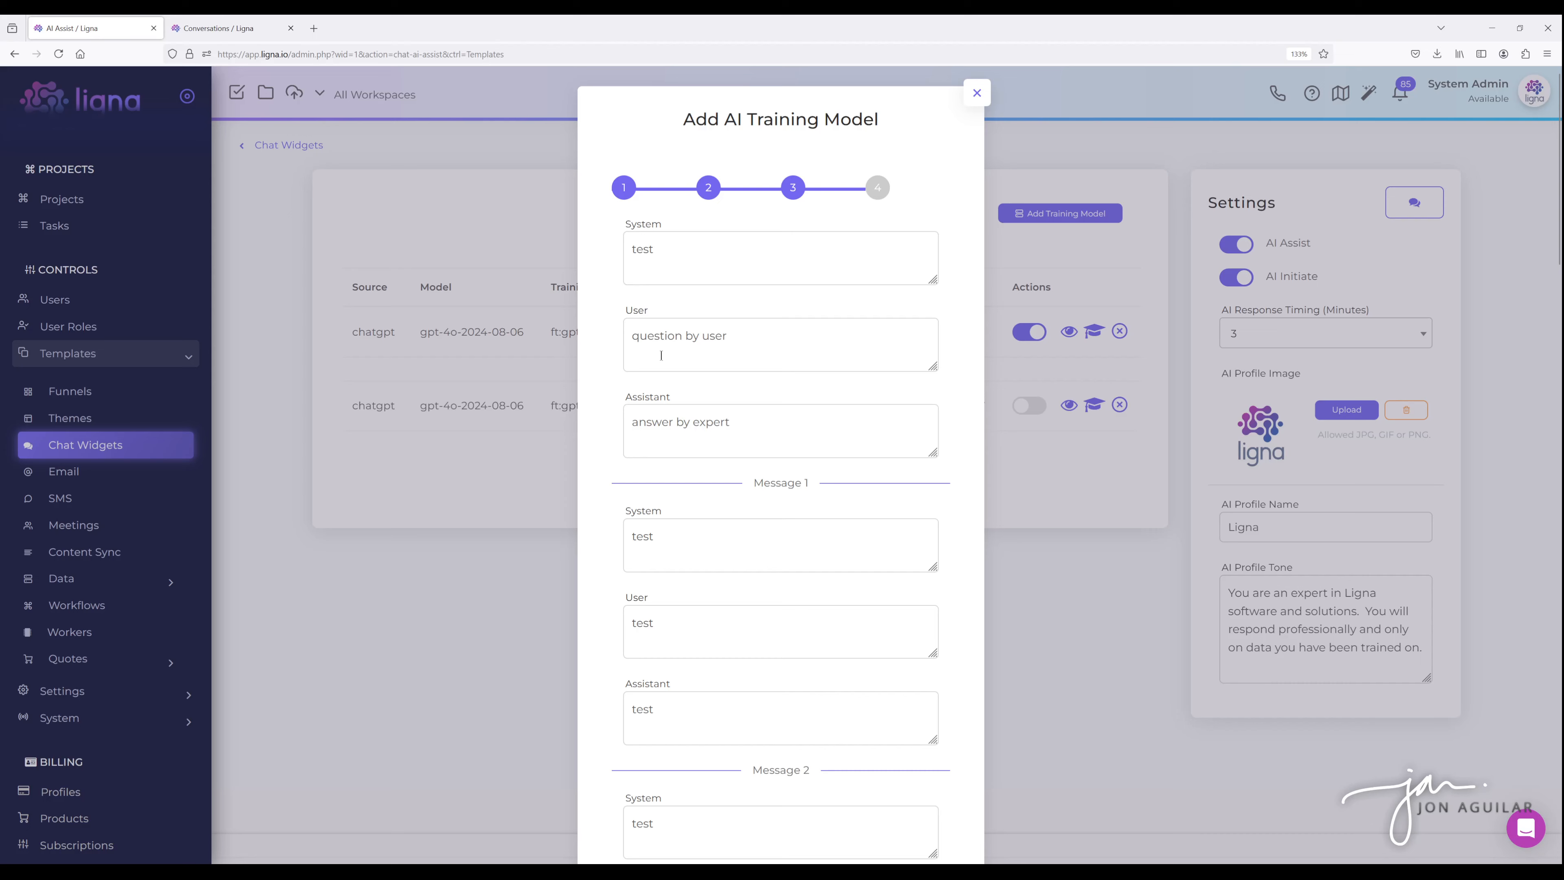
{"action": "scroll", "coordinate": [689, 471], "scroll_direction": "down", "scroll_amount": 20}
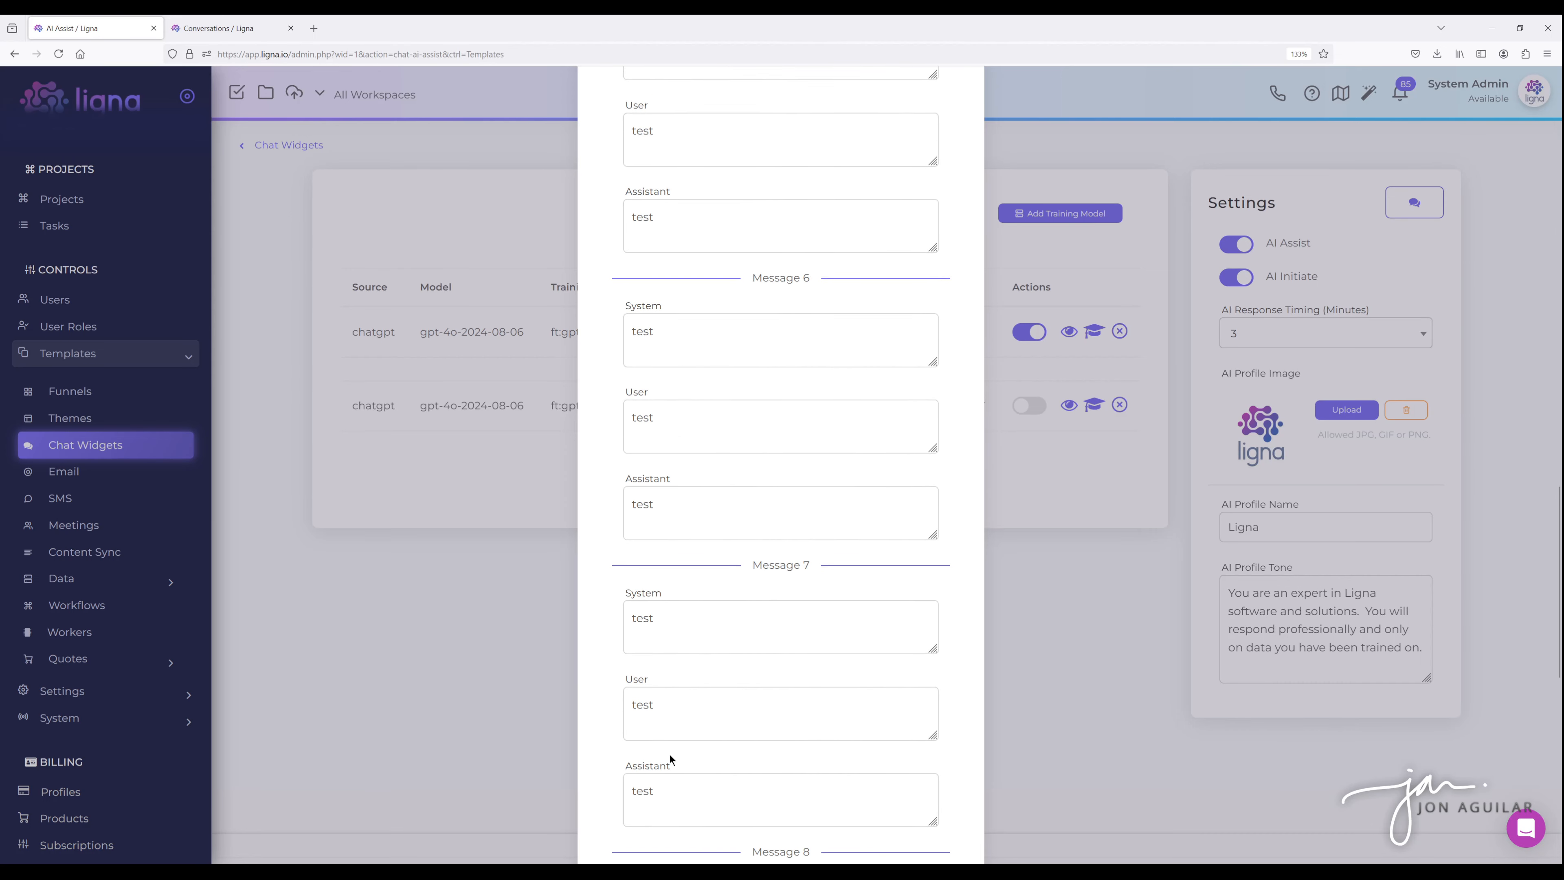
{"action": "scroll", "coordinate": [657, 776], "scroll_direction": "down", "scroll_amount": 3}
{"action": "left_click", "coordinate": [659, 805]}
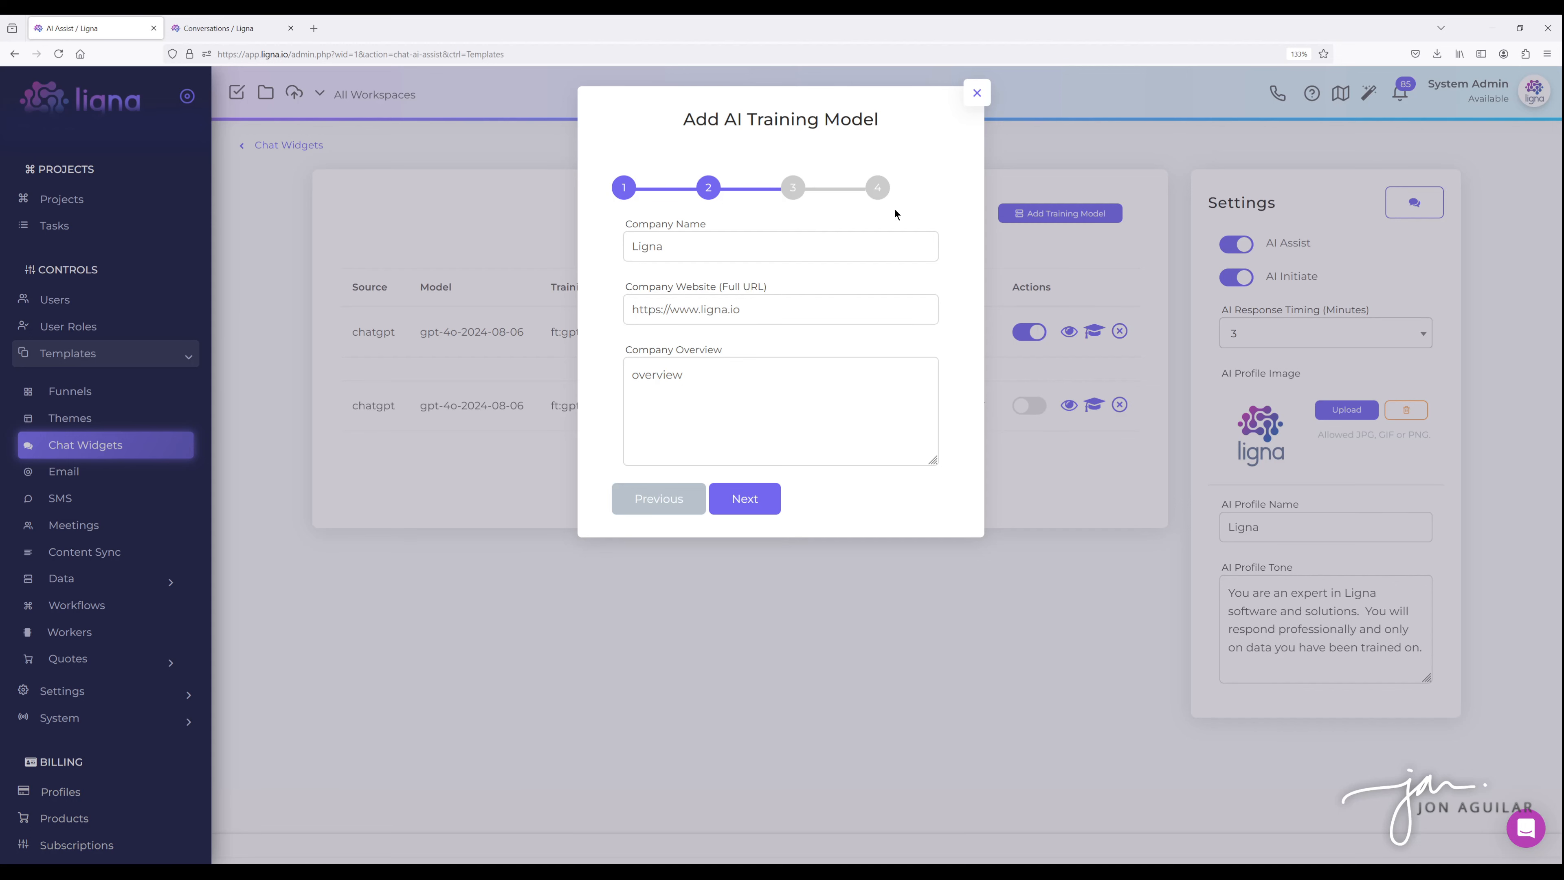
{"action": "left_click", "coordinate": [977, 92]}
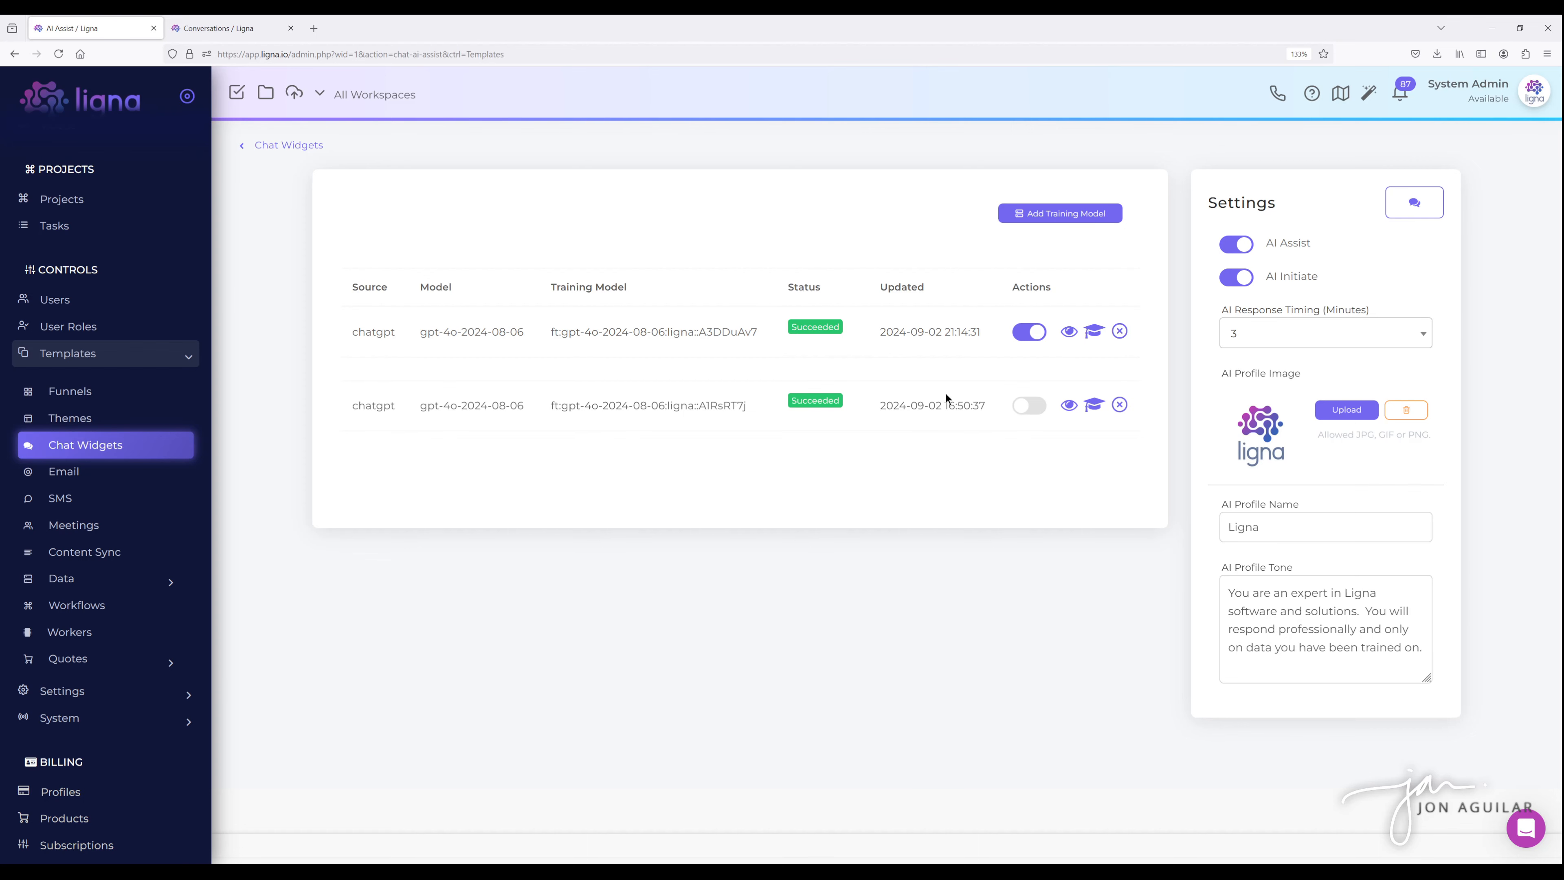
Start a new AI training asset for the enabled training model, named "Test" with type KB Page.
{"action": "left_click", "coordinate": [1093, 333]}
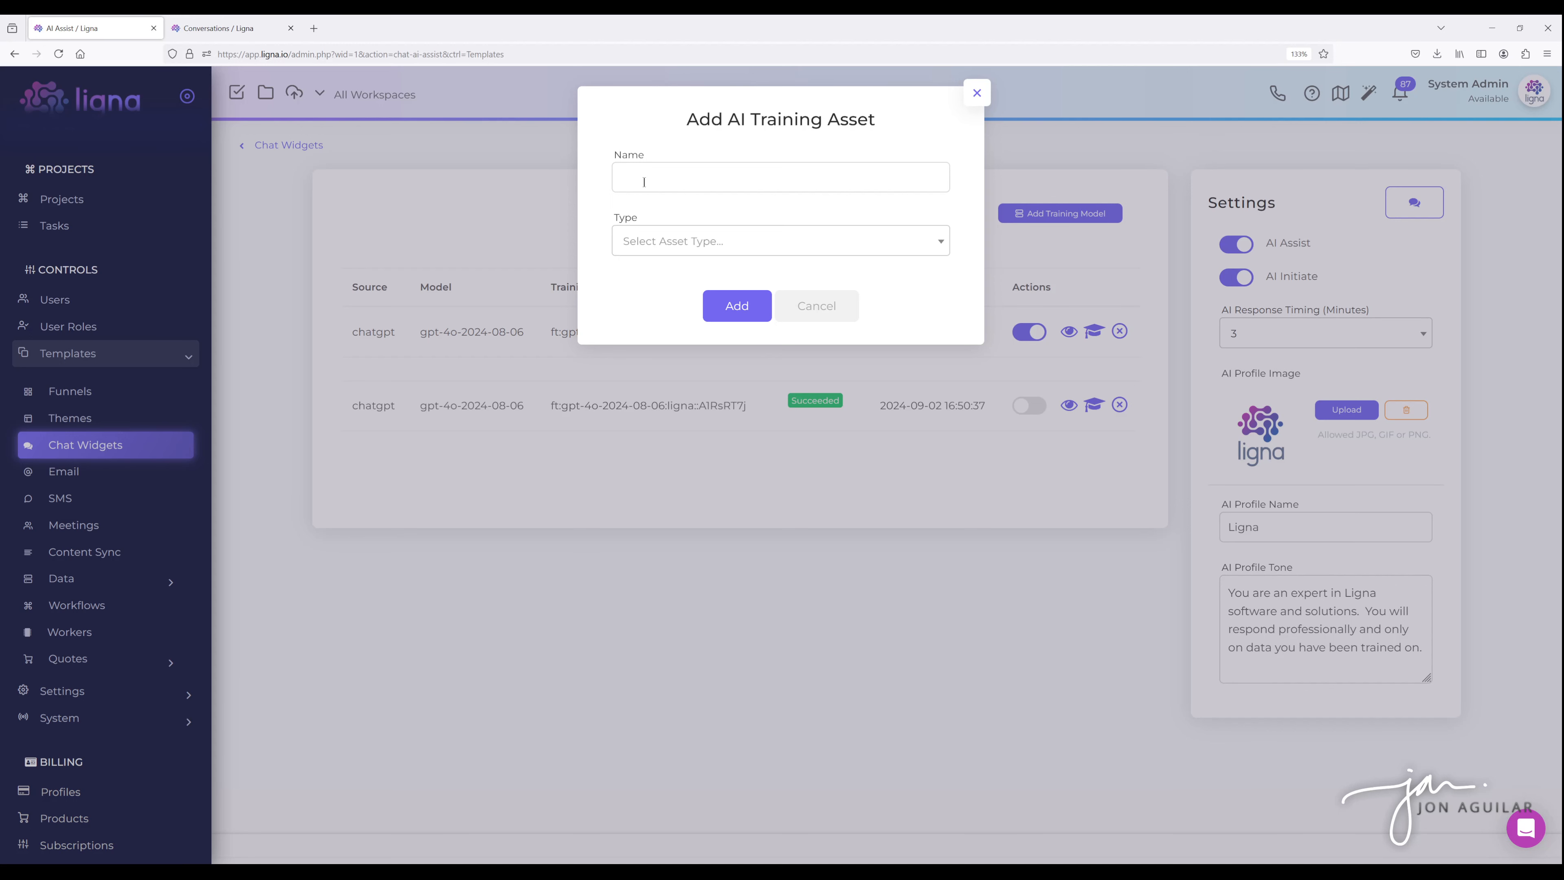
{"action": "left_click", "coordinate": [643, 182]}
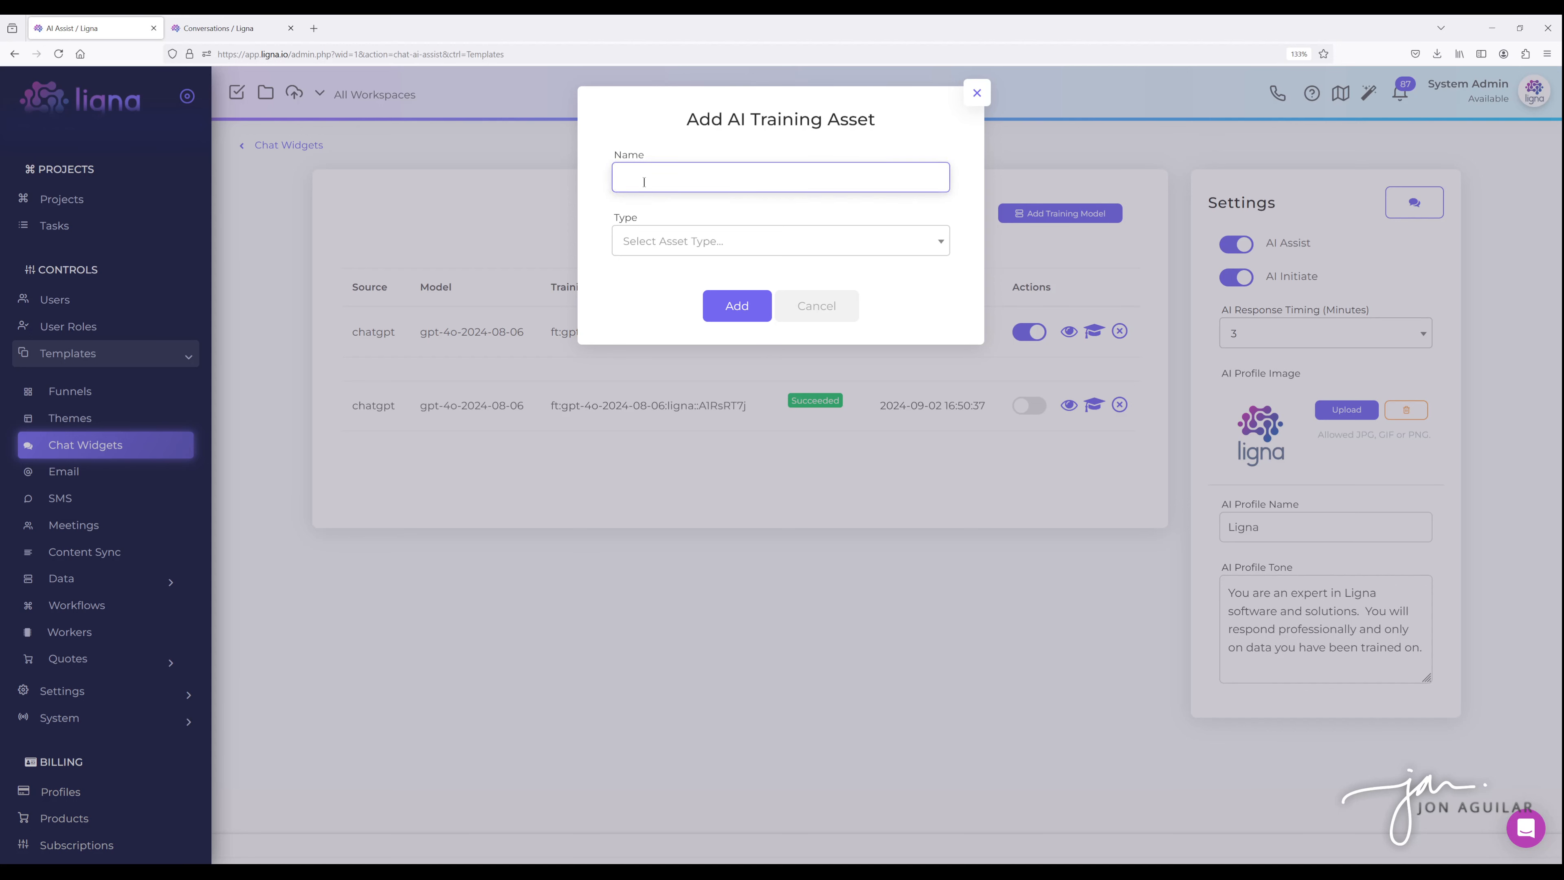
{"action": "type", "text": "Test"}
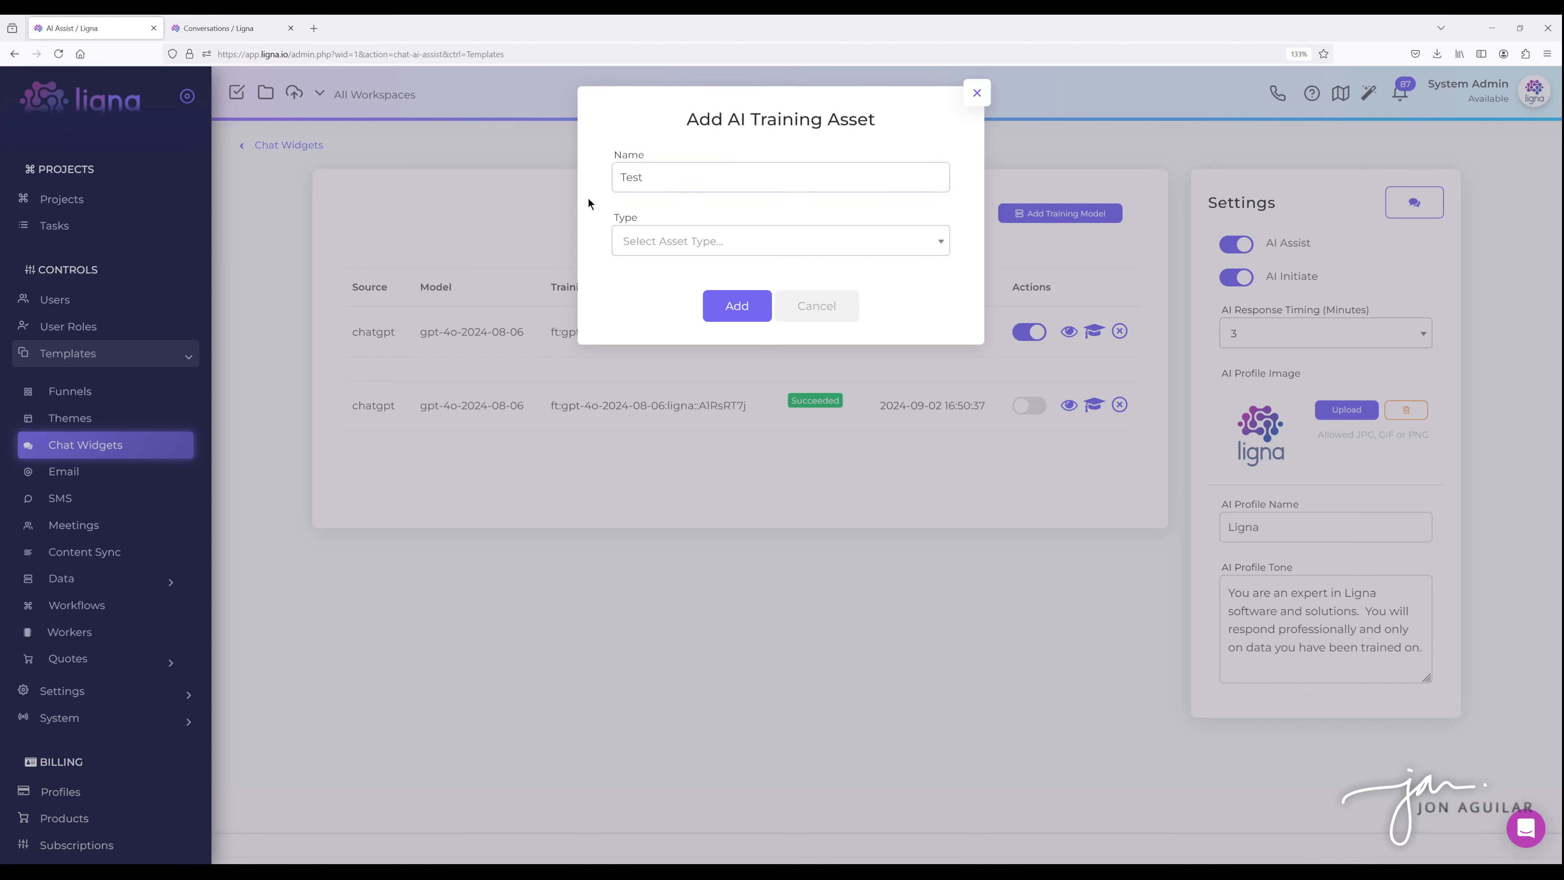
{"action": "left_click", "coordinate": [694, 240]}
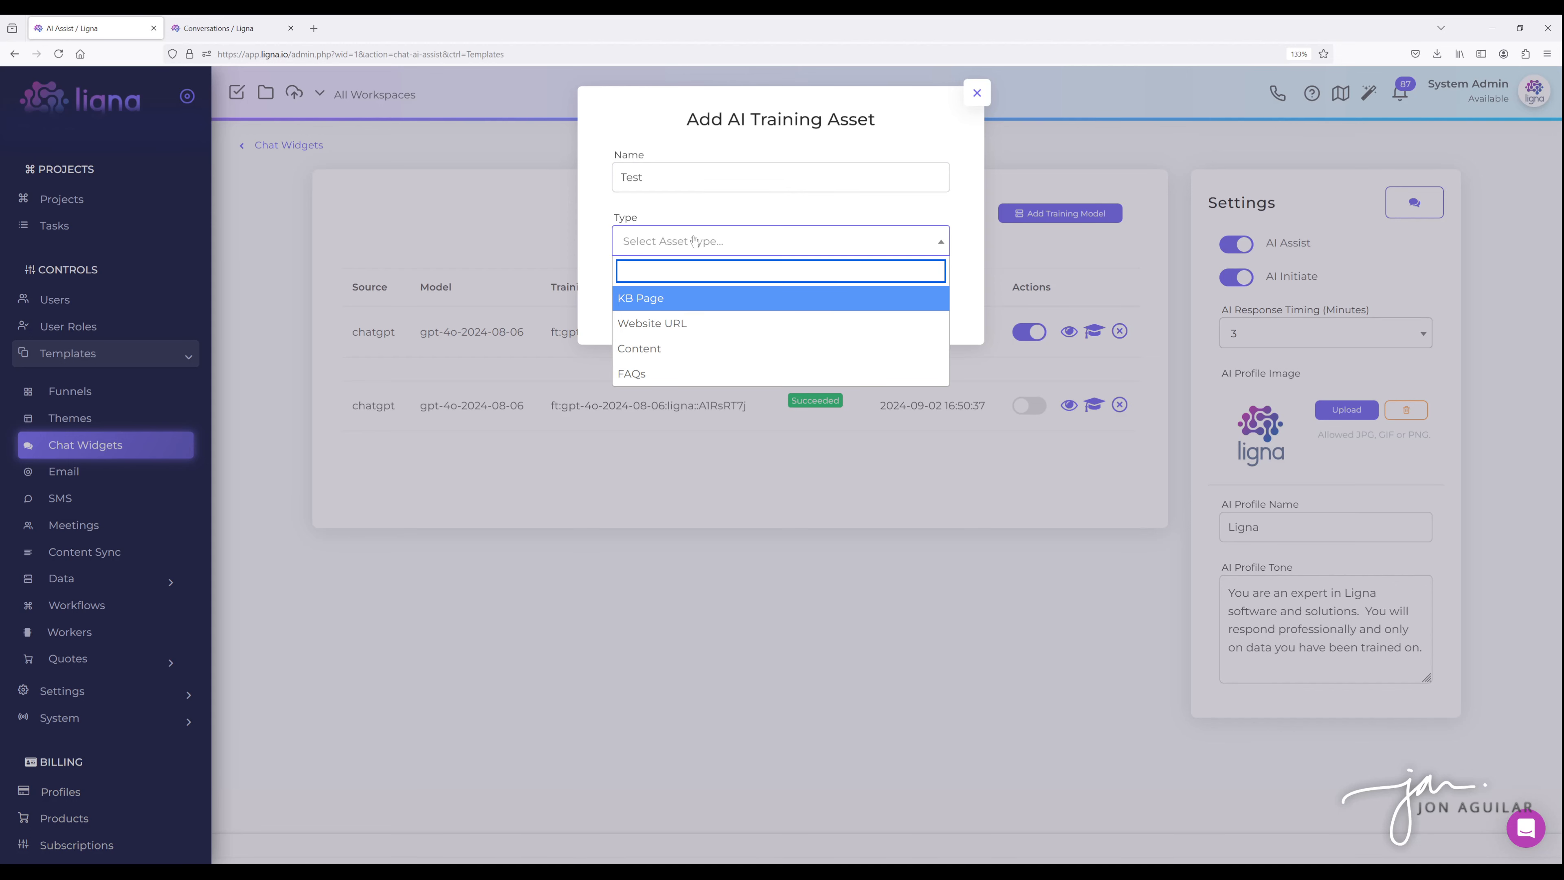
{"action": "left_click", "coordinate": [657, 297]}
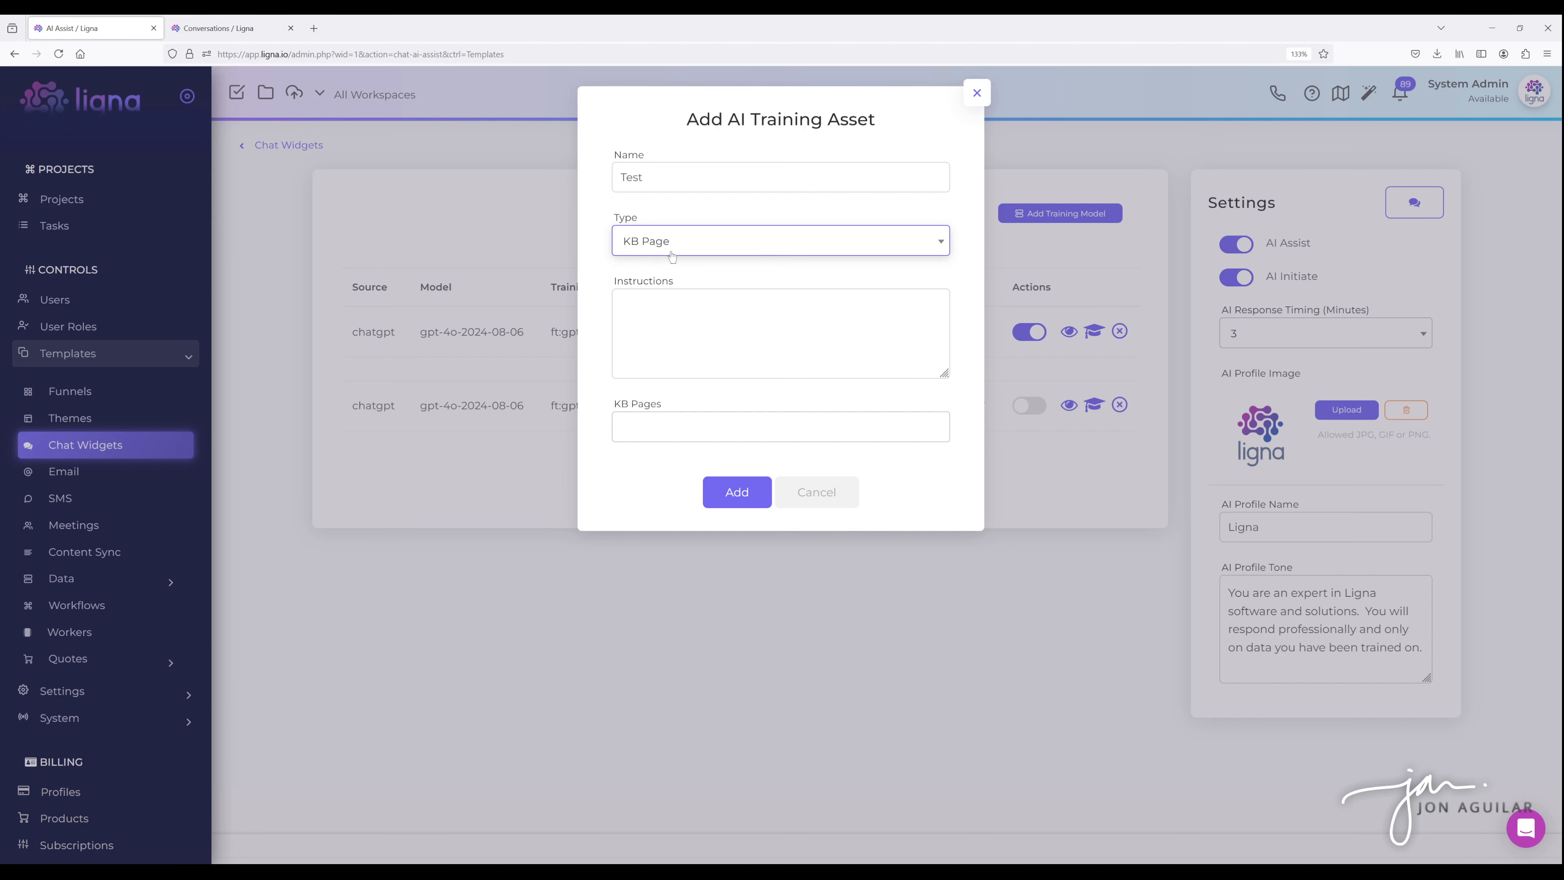
Select the KB pages on the Marketing Dashboard video walk-through, web reports setup and data forms setup for the asset.
{"action": "left_click", "coordinate": [668, 337]}
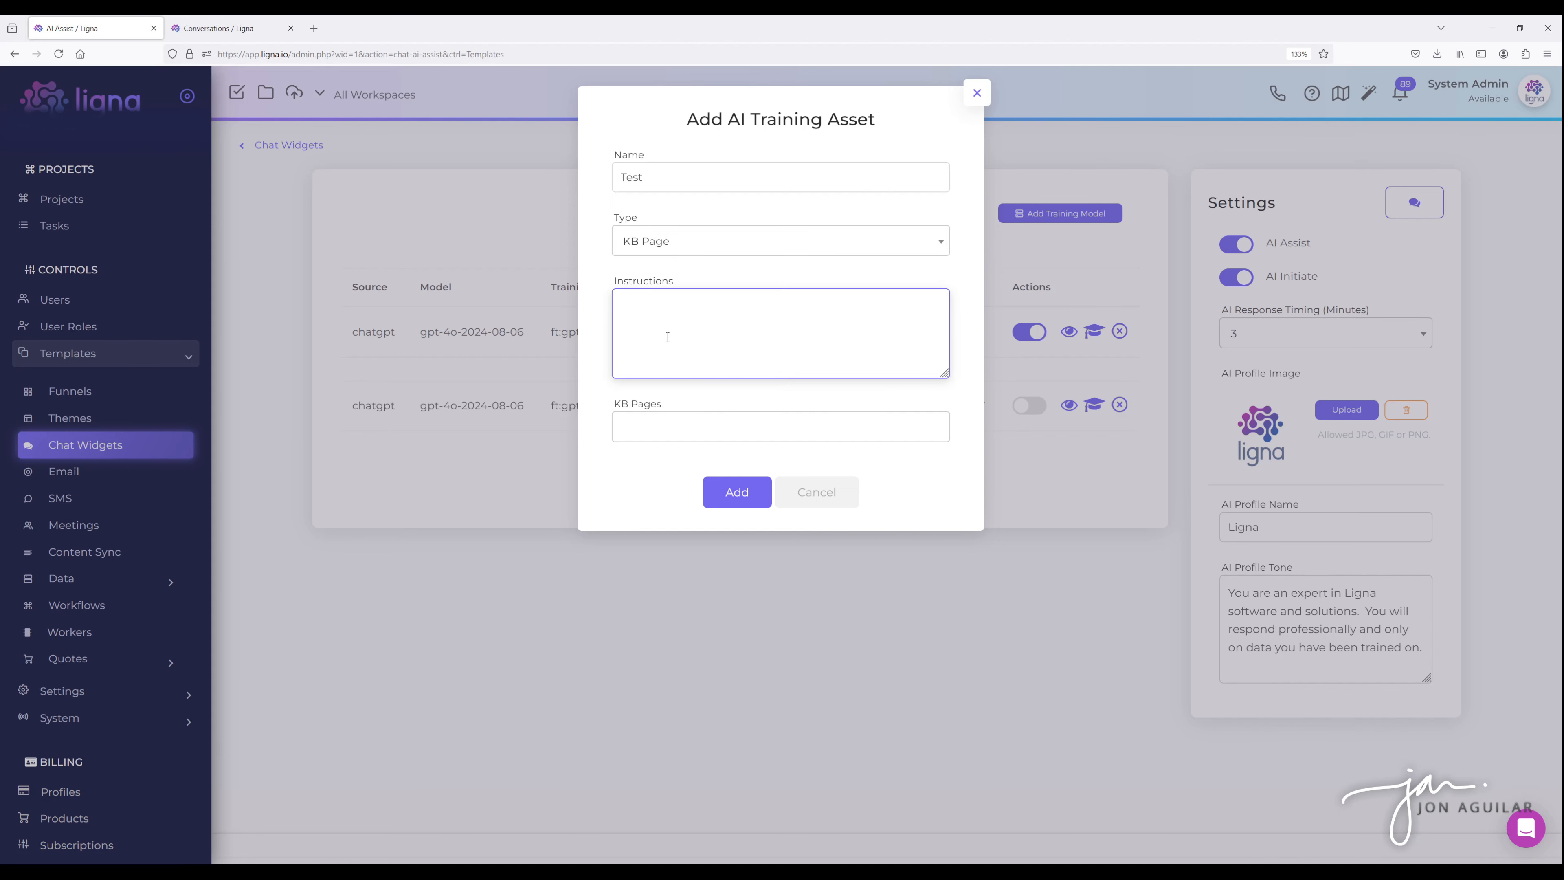
{"action": "left_click", "coordinate": [664, 427]}
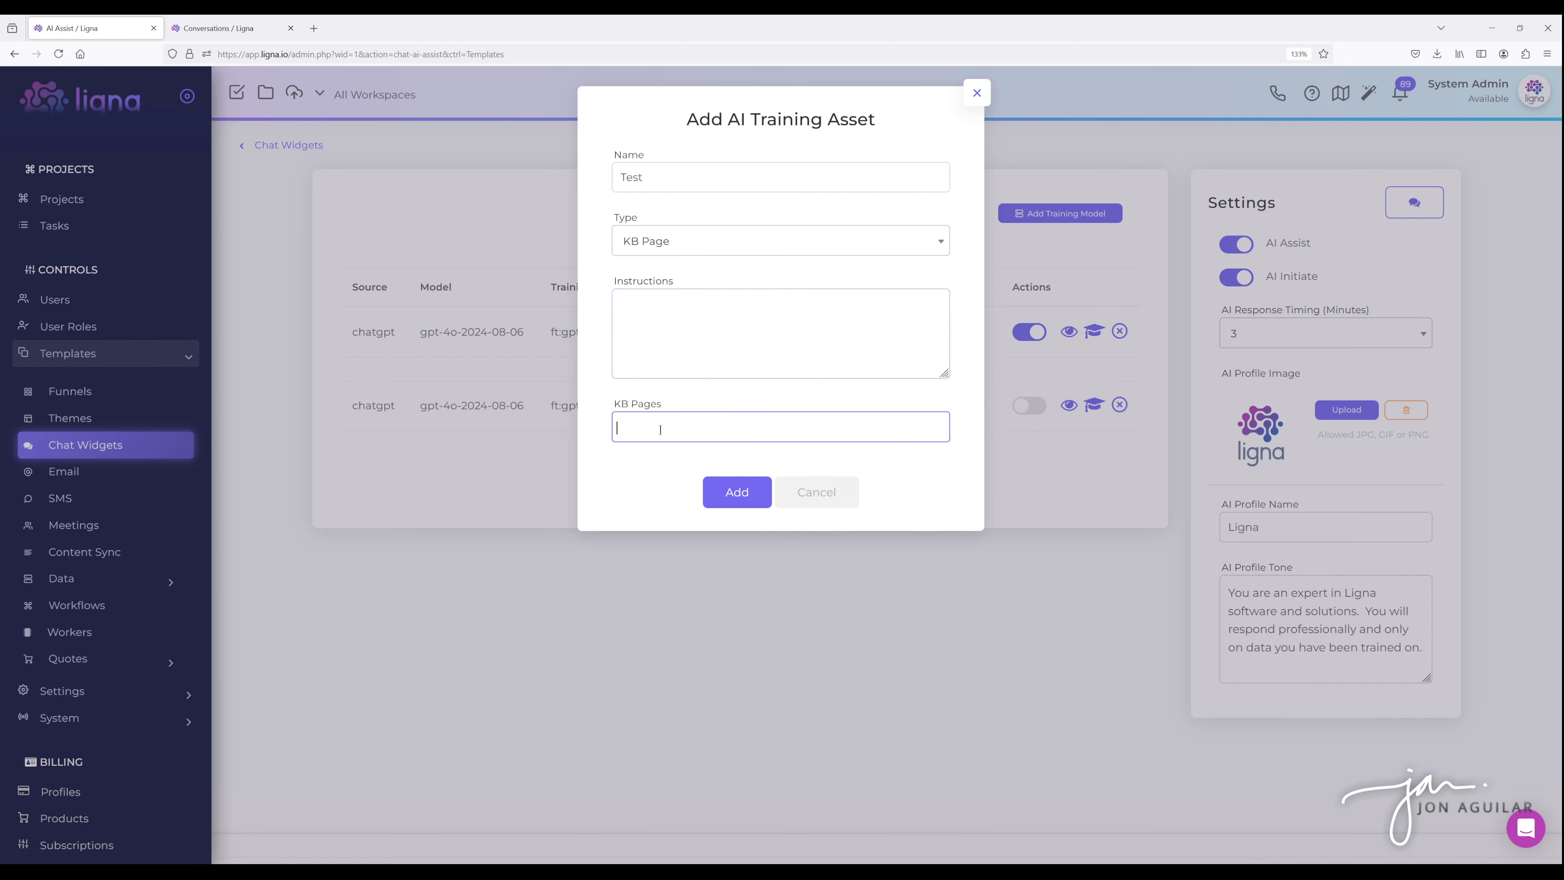
{"action": "left_click", "coordinate": [684, 456]}
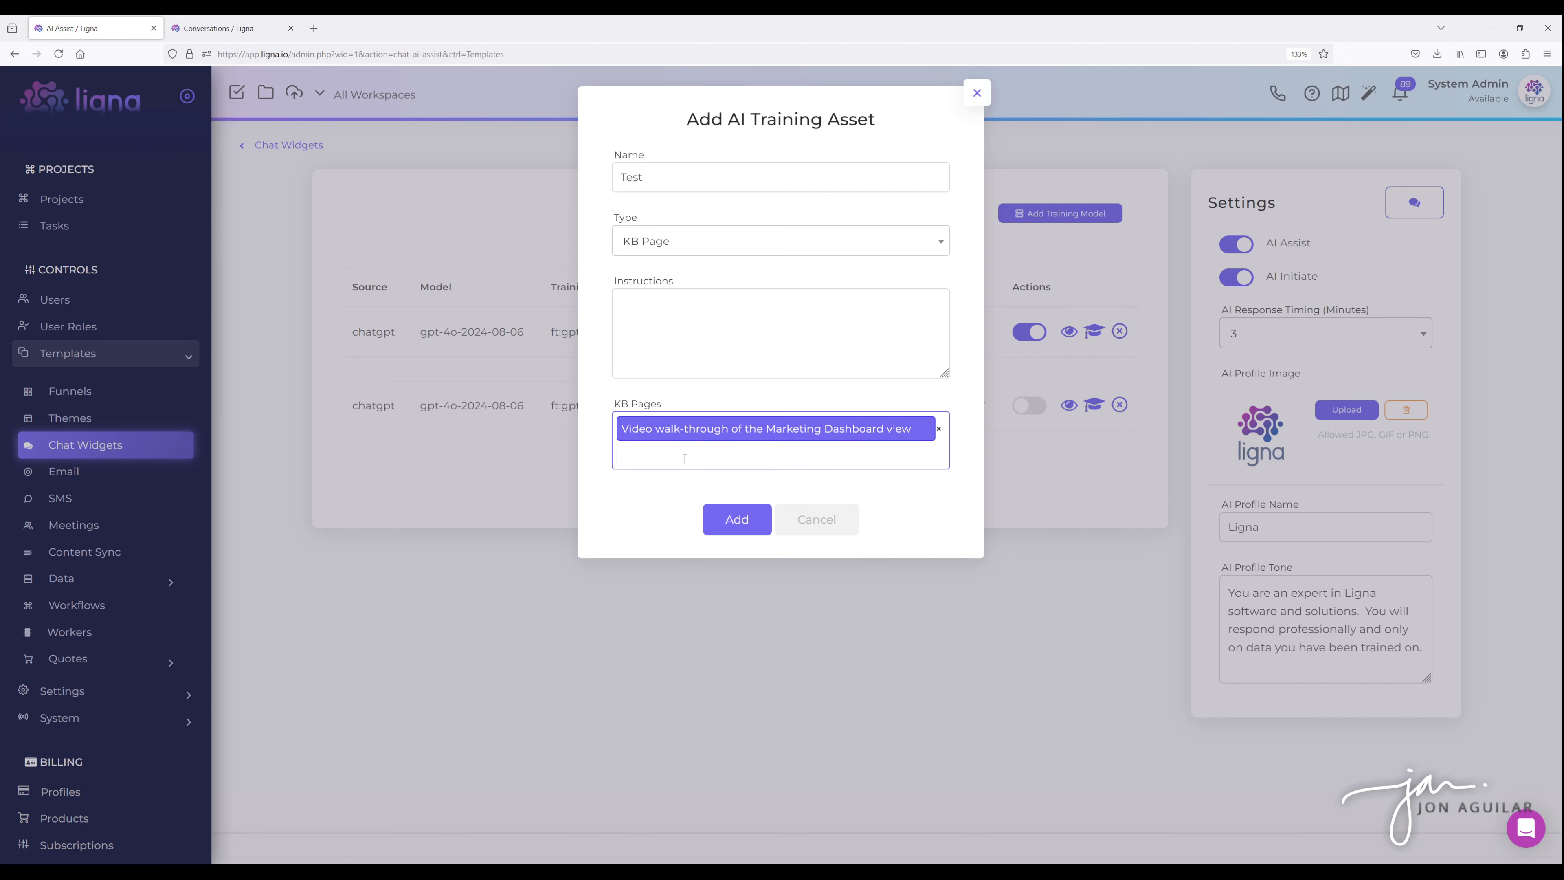
{"action": "left_click", "coordinate": [682, 454]}
{"action": "left_click", "coordinate": [690, 548]}
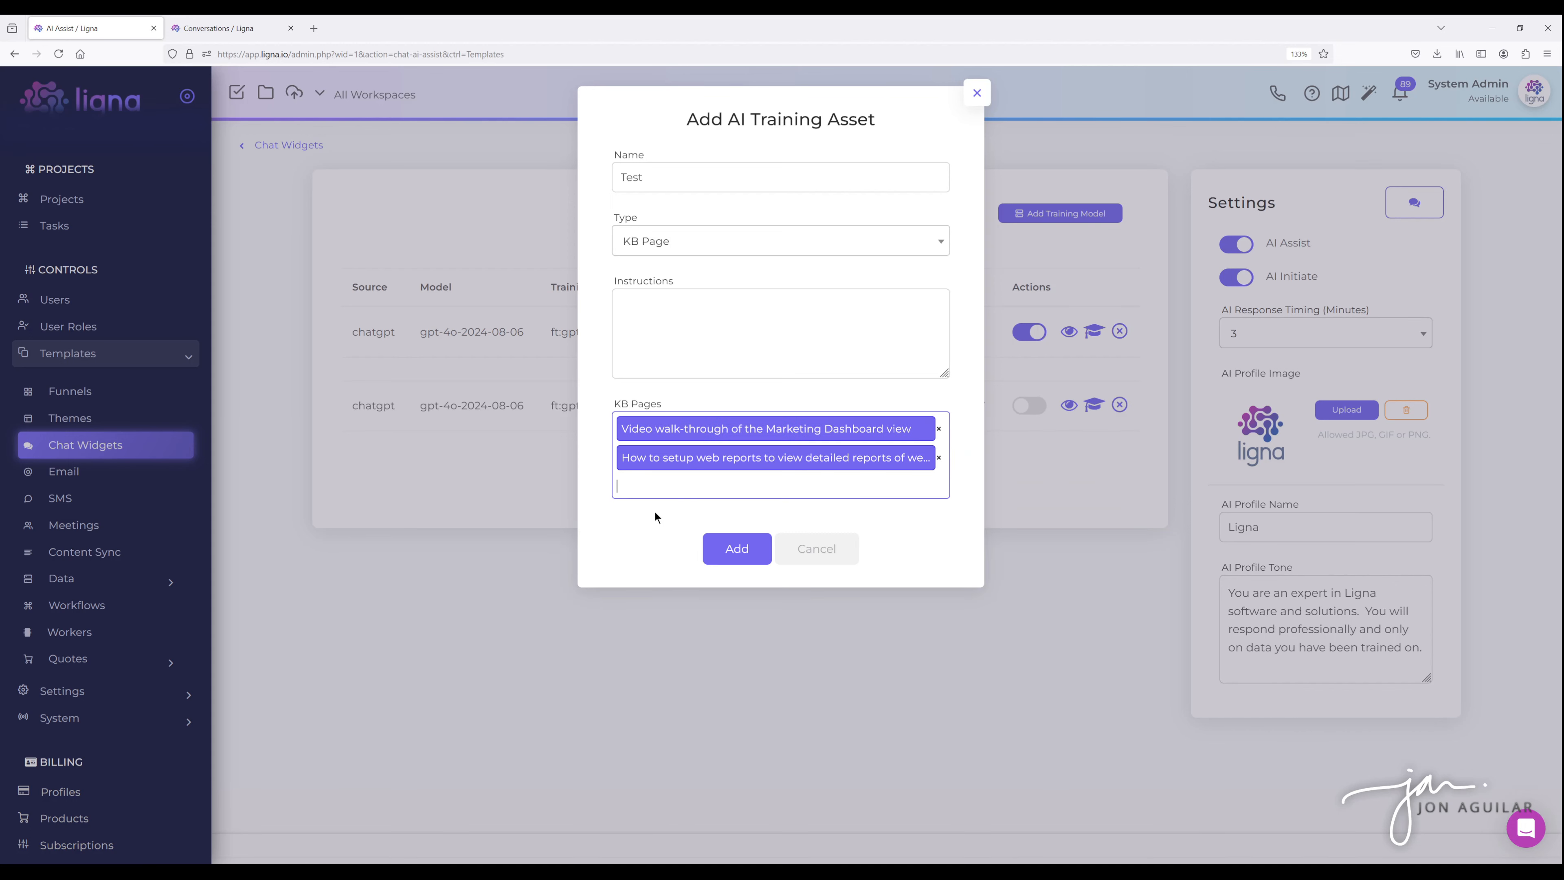
{"action": "left_click", "coordinate": [655, 487]}
{"action": "left_click", "coordinate": [668, 584]}
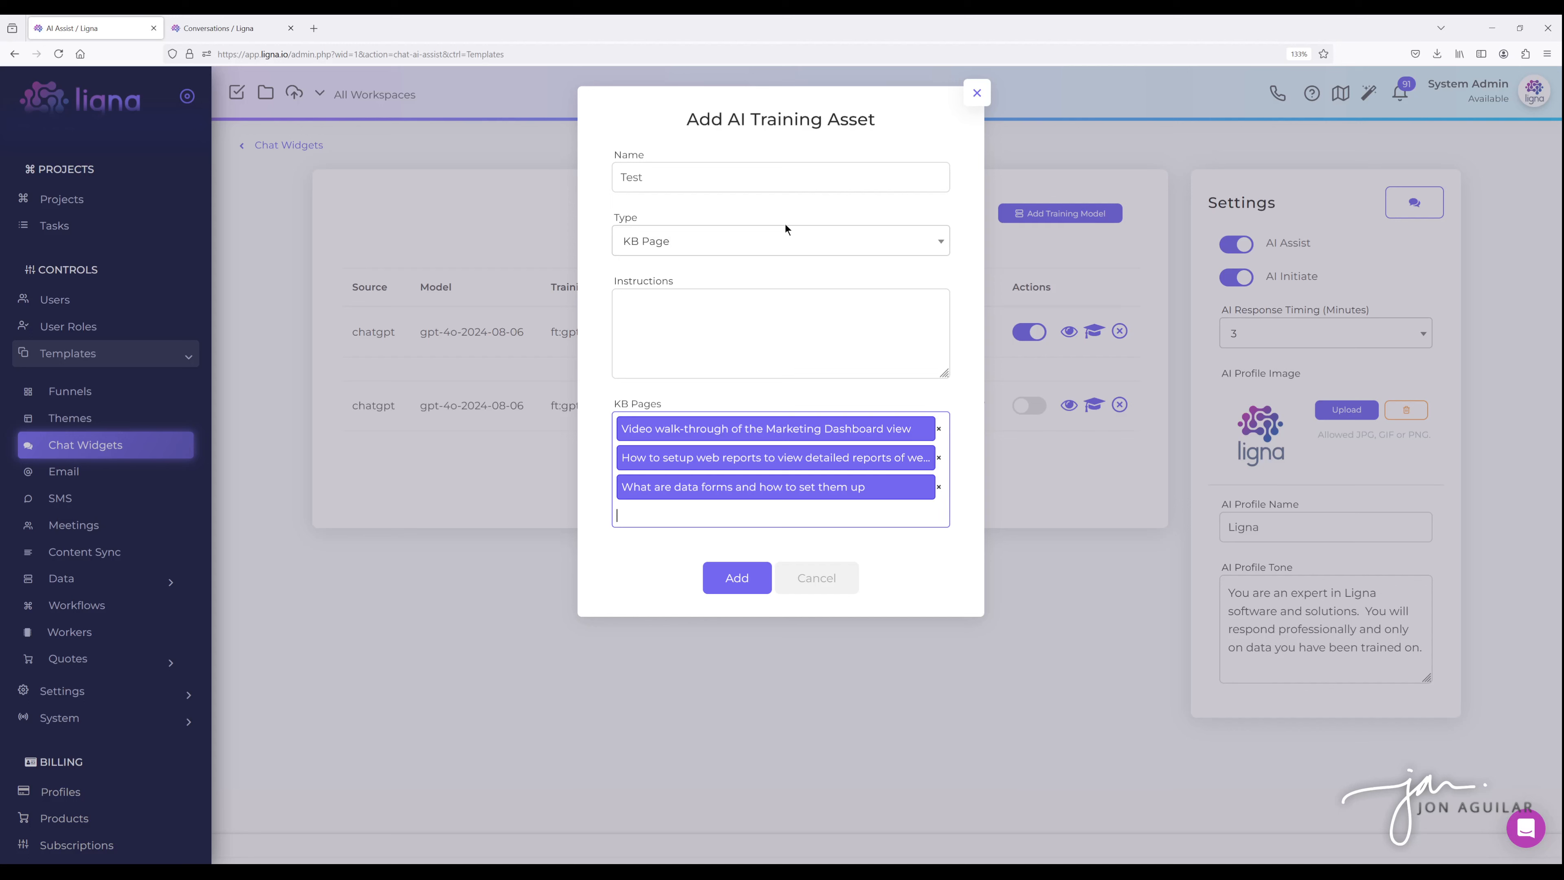
Switch the asset type to Website URL, to Content and finally to FAQs to show each type's fields.
{"action": "left_click", "coordinate": [692, 245]}
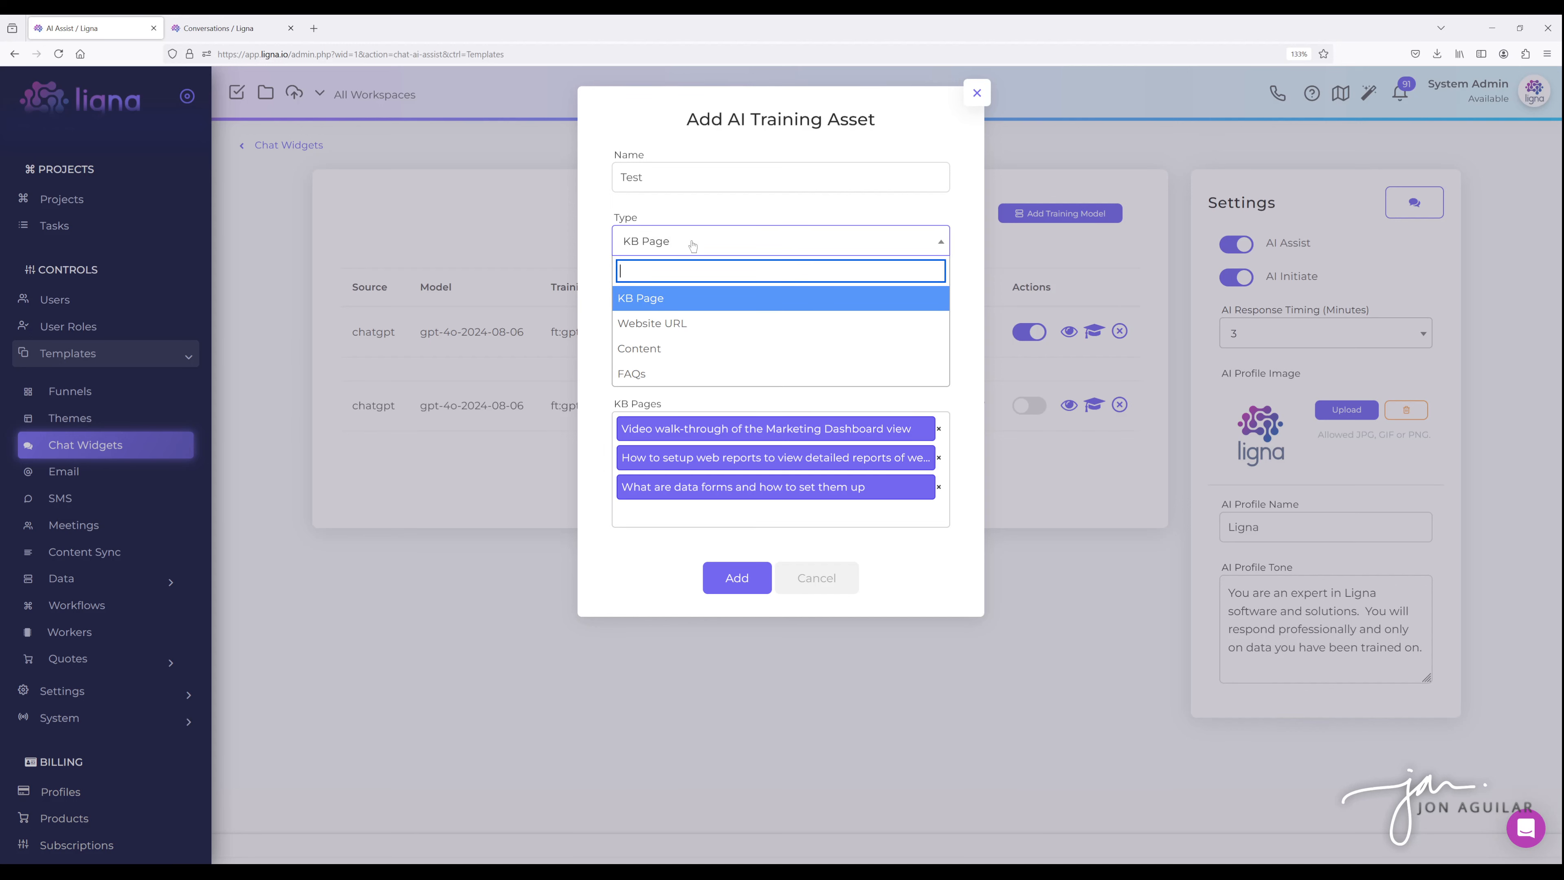
{"action": "left_click", "coordinate": [680, 321]}
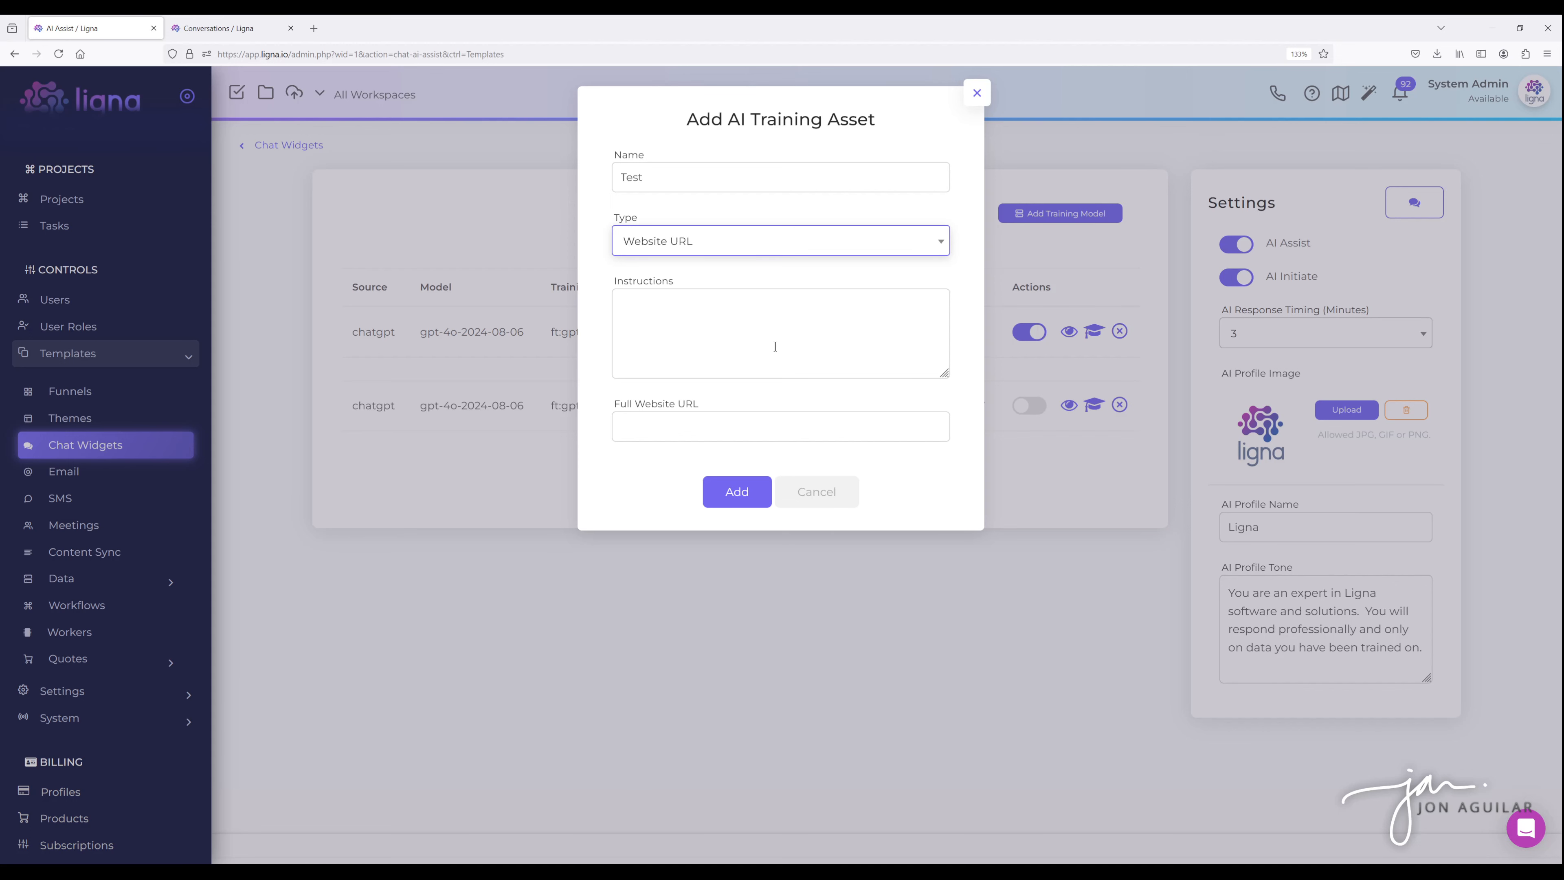
{"action": "left_click", "coordinate": [707, 250]}
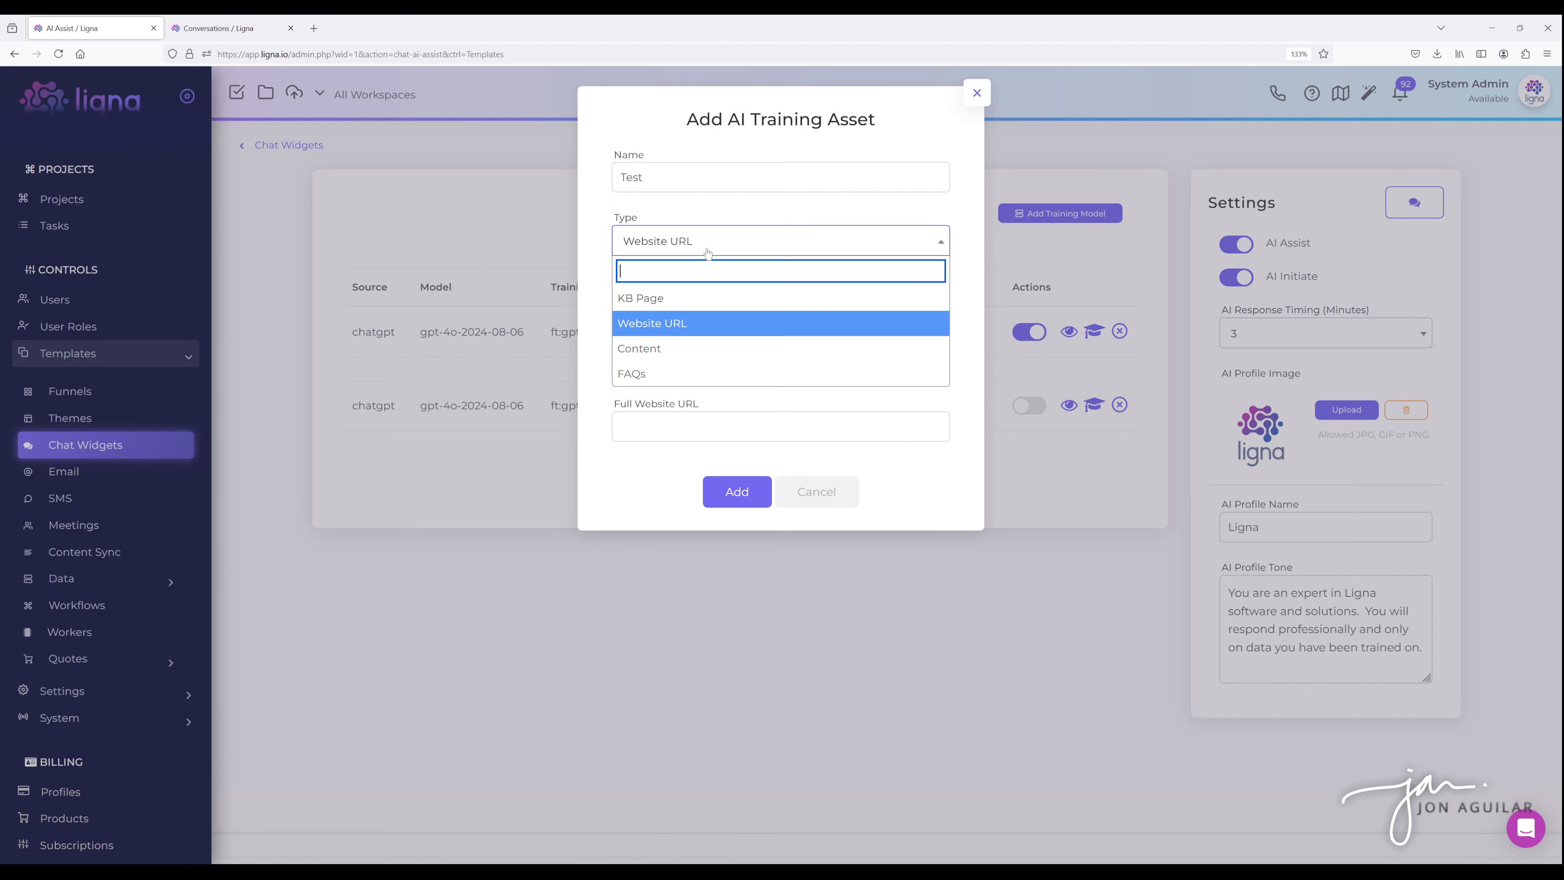
{"action": "left_click", "coordinate": [670, 348]}
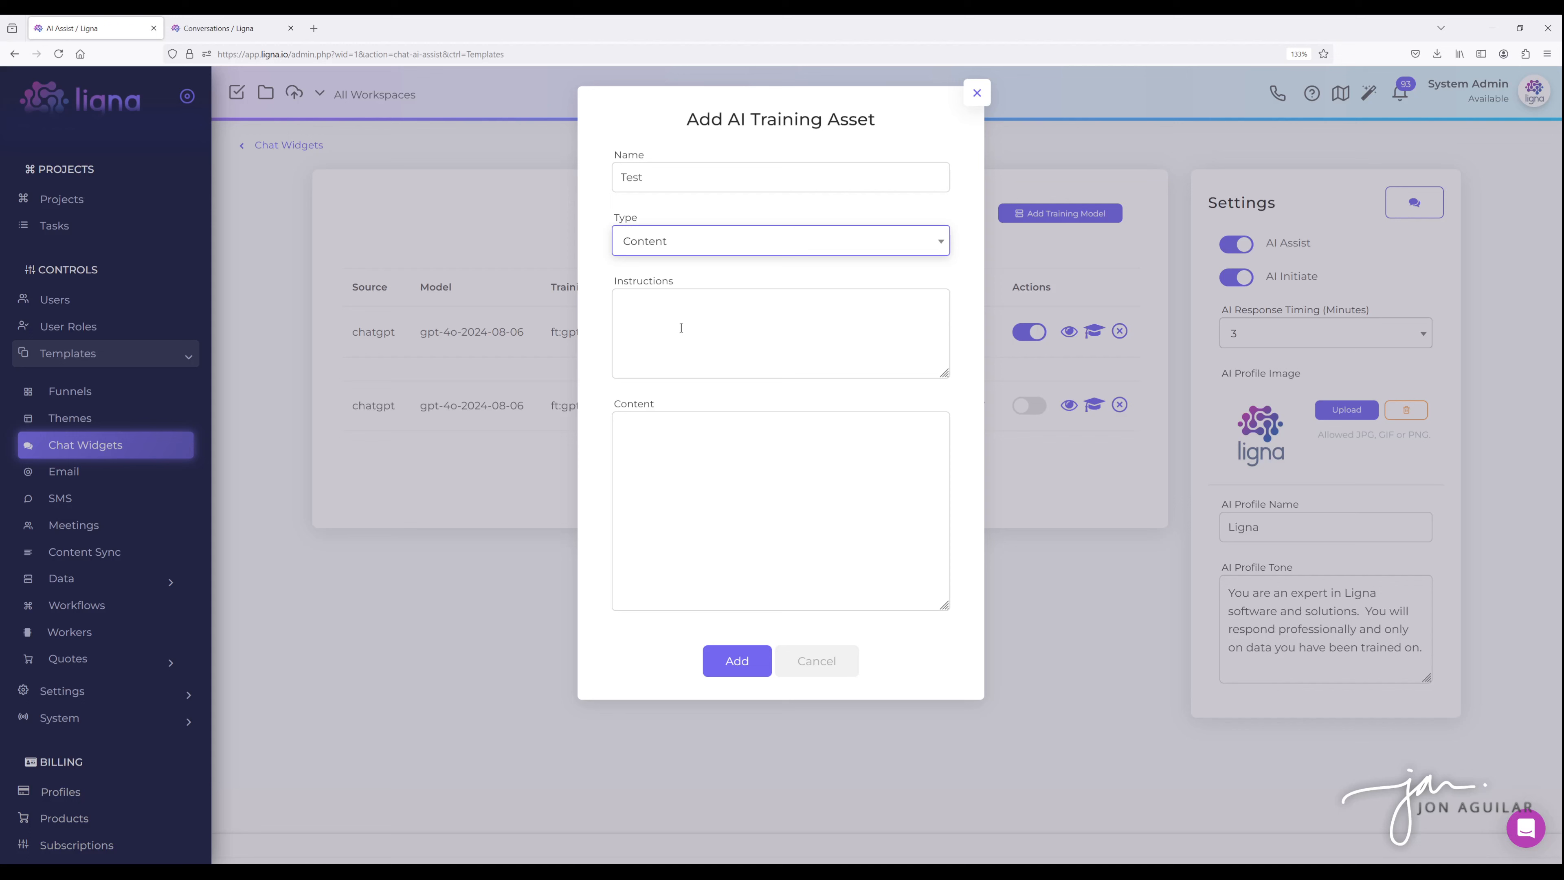
{"action": "left_click", "coordinate": [667, 242]}
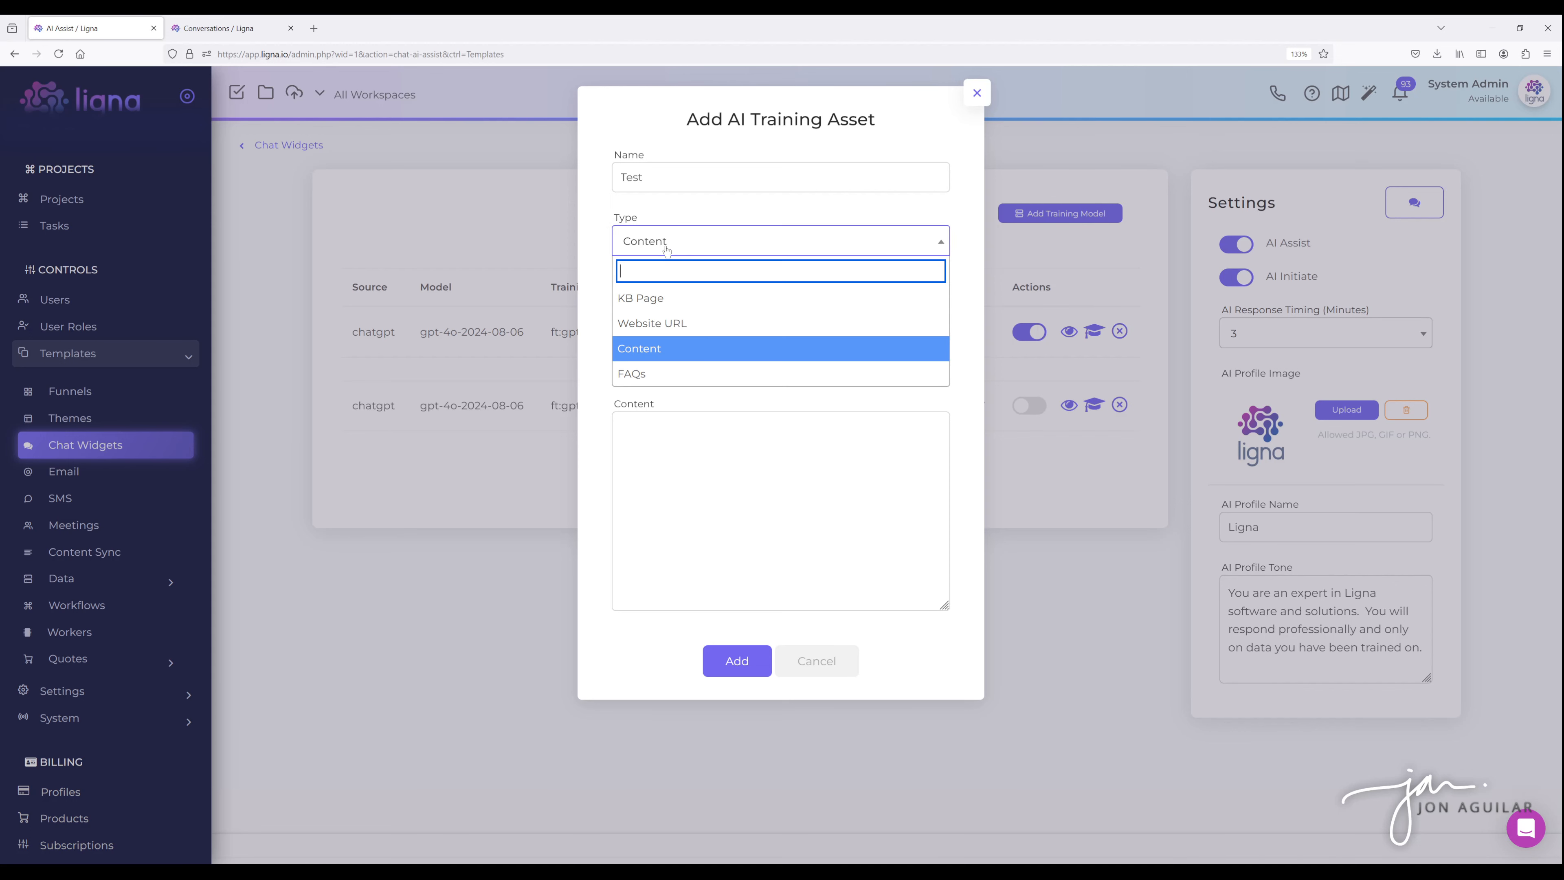
{"action": "left_click", "coordinate": [658, 375]}
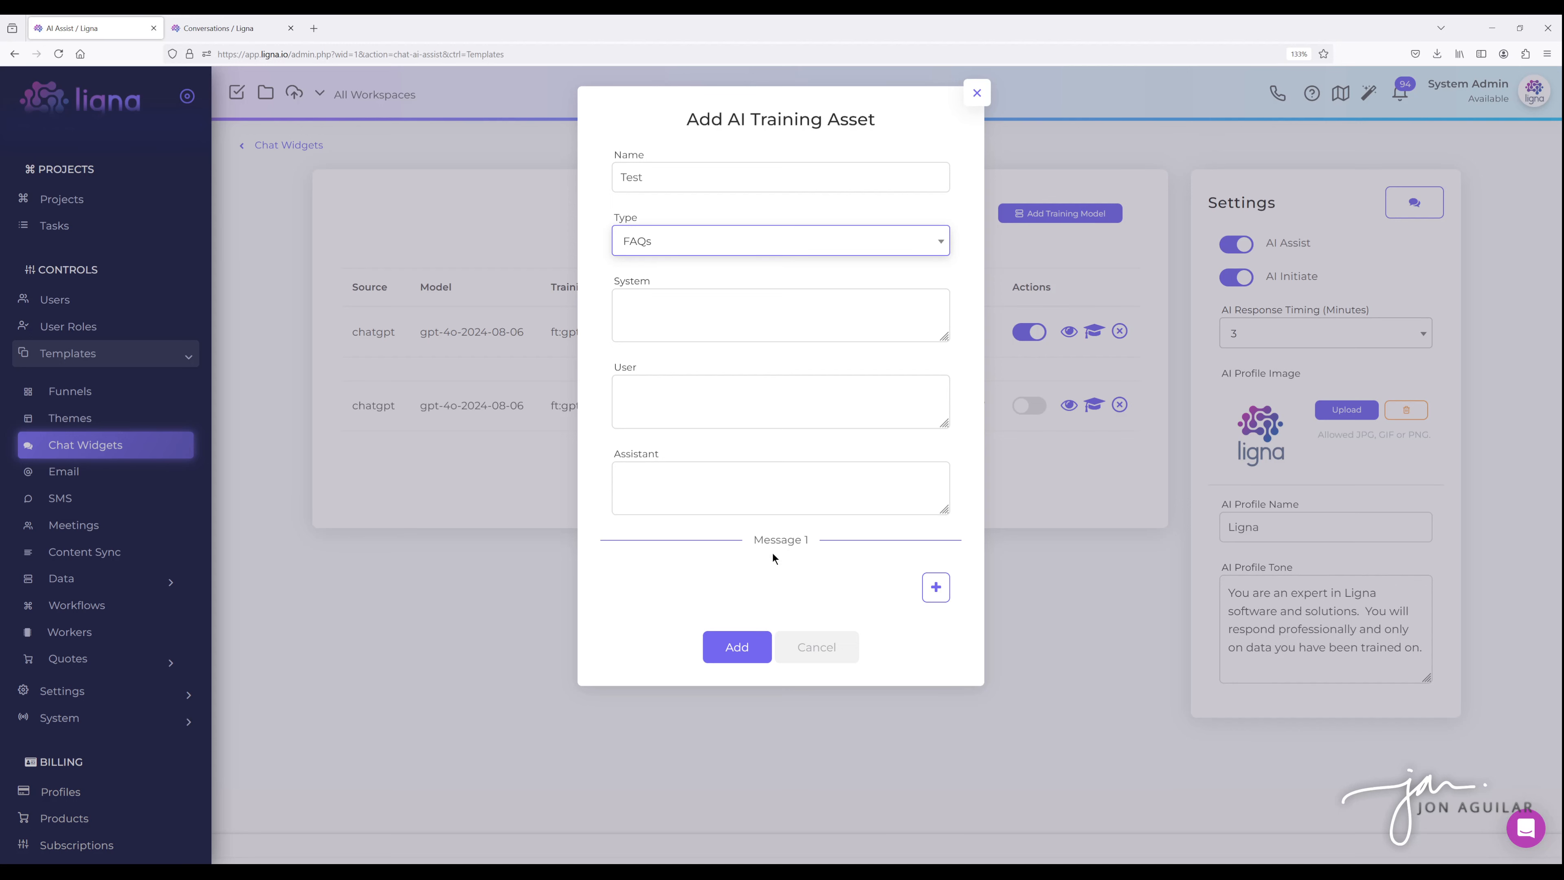
Add a second blank message to the FAQs training asset and look over the form.
{"action": "left_click", "coordinate": [935, 587]}
{"action": "scroll", "coordinate": [881, 562], "scroll_direction": "down", "scroll_amount": 2}
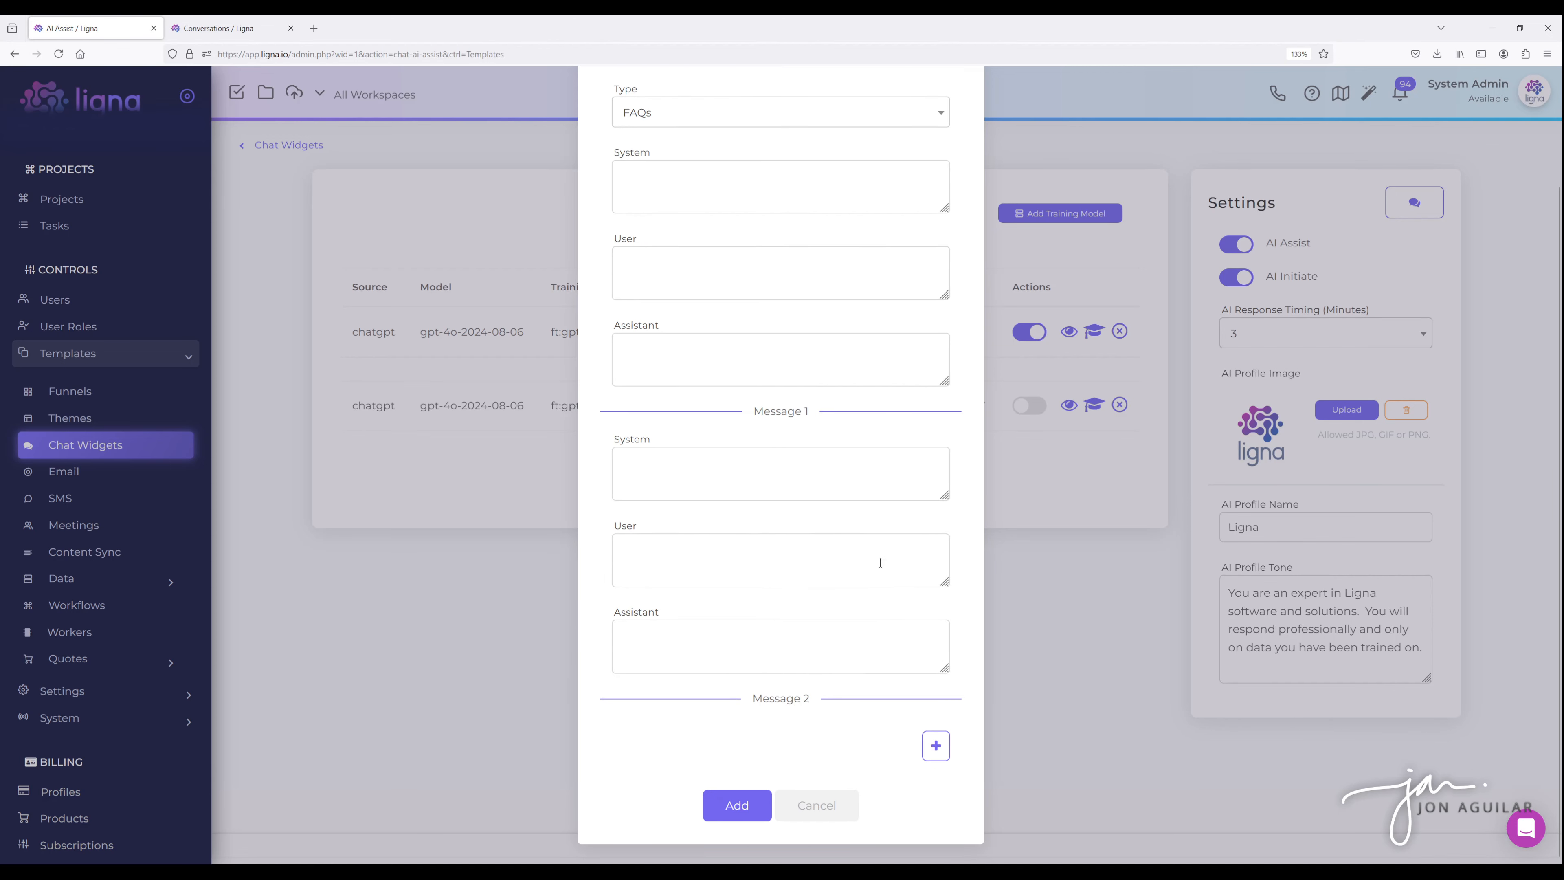
{"action": "scroll", "coordinate": [854, 587], "scroll_direction": "up", "scroll_amount": 2}
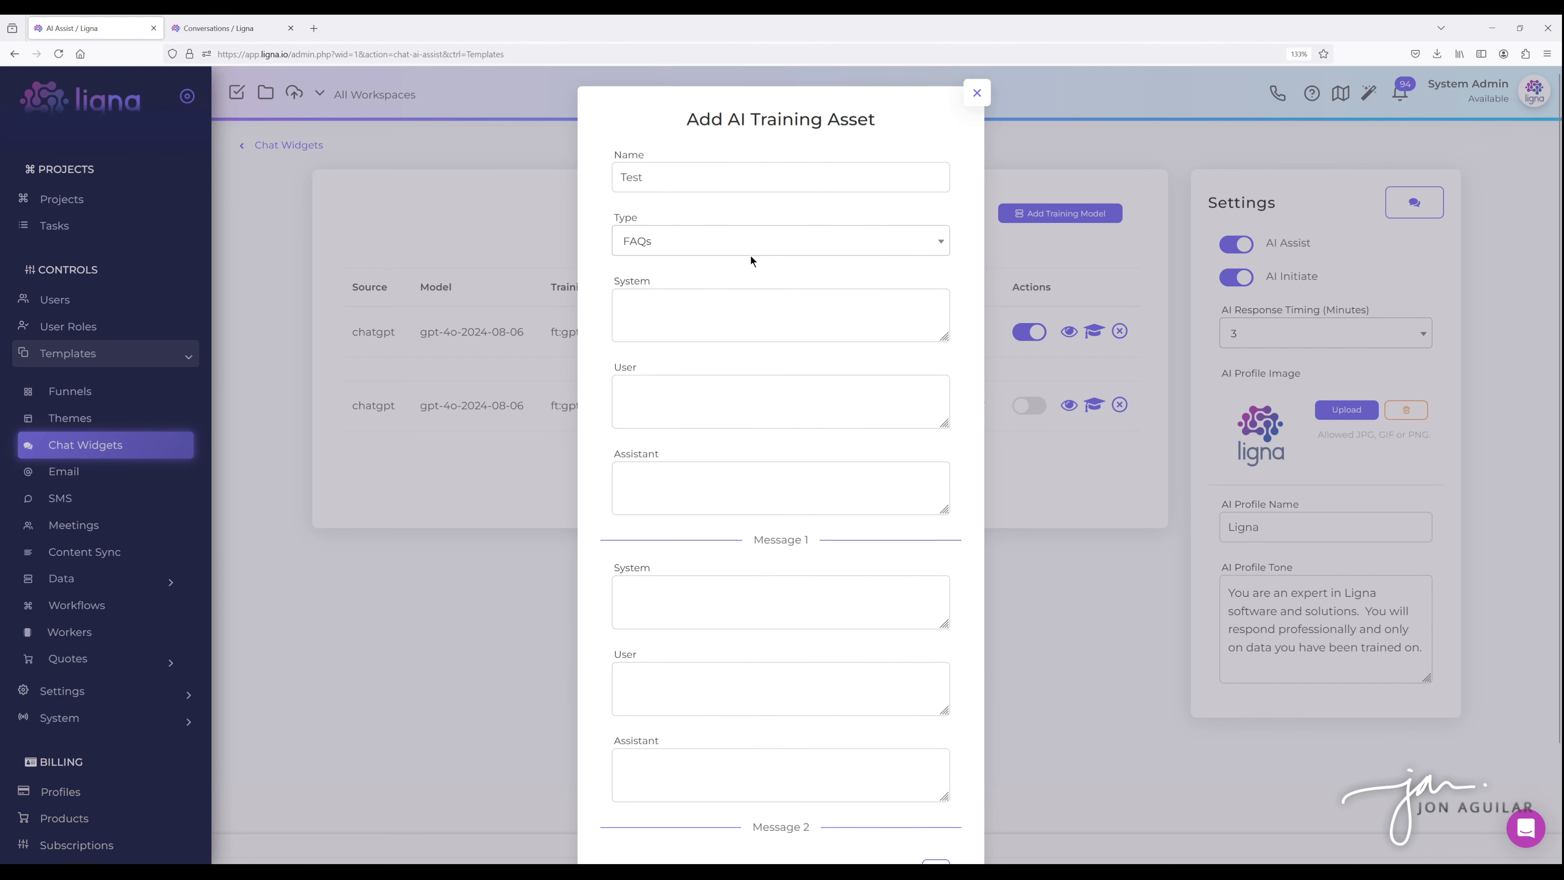
{"action": "scroll", "coordinate": [782, 456], "scroll_direction": "down", "scroll_amount": 2}
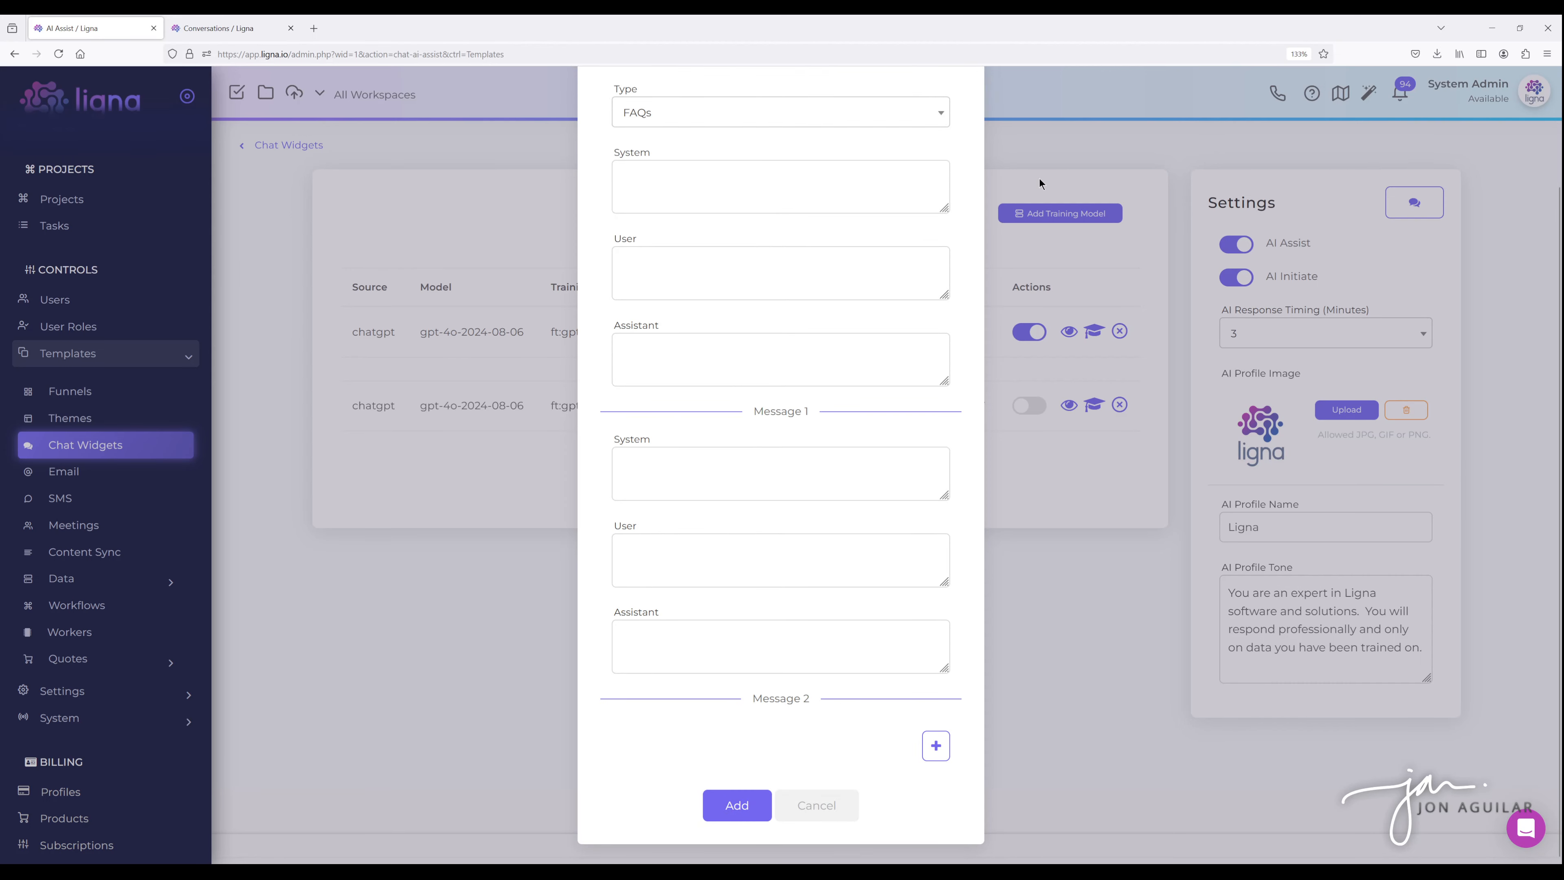
Close the training asset form without saving and examine the disabled training model's assets, including their types, instructions and resources.
{"action": "scroll", "coordinate": [900, 258], "scroll_direction": "up", "scroll_amount": 2}
{"action": "left_click", "coordinate": [979, 100]}
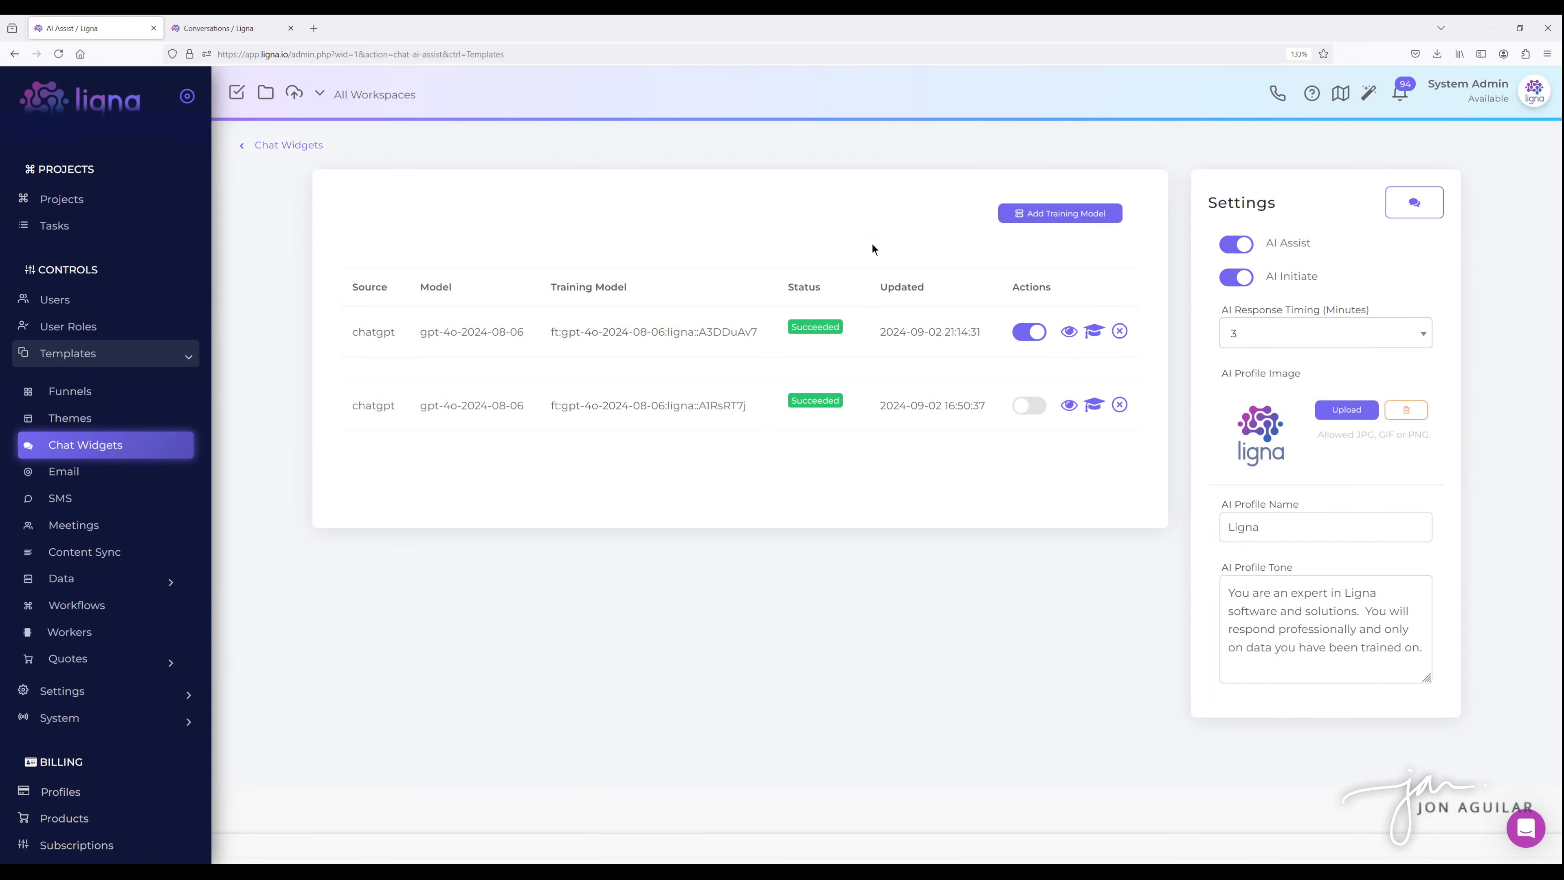
{"action": "left_click", "coordinate": [1069, 405]}
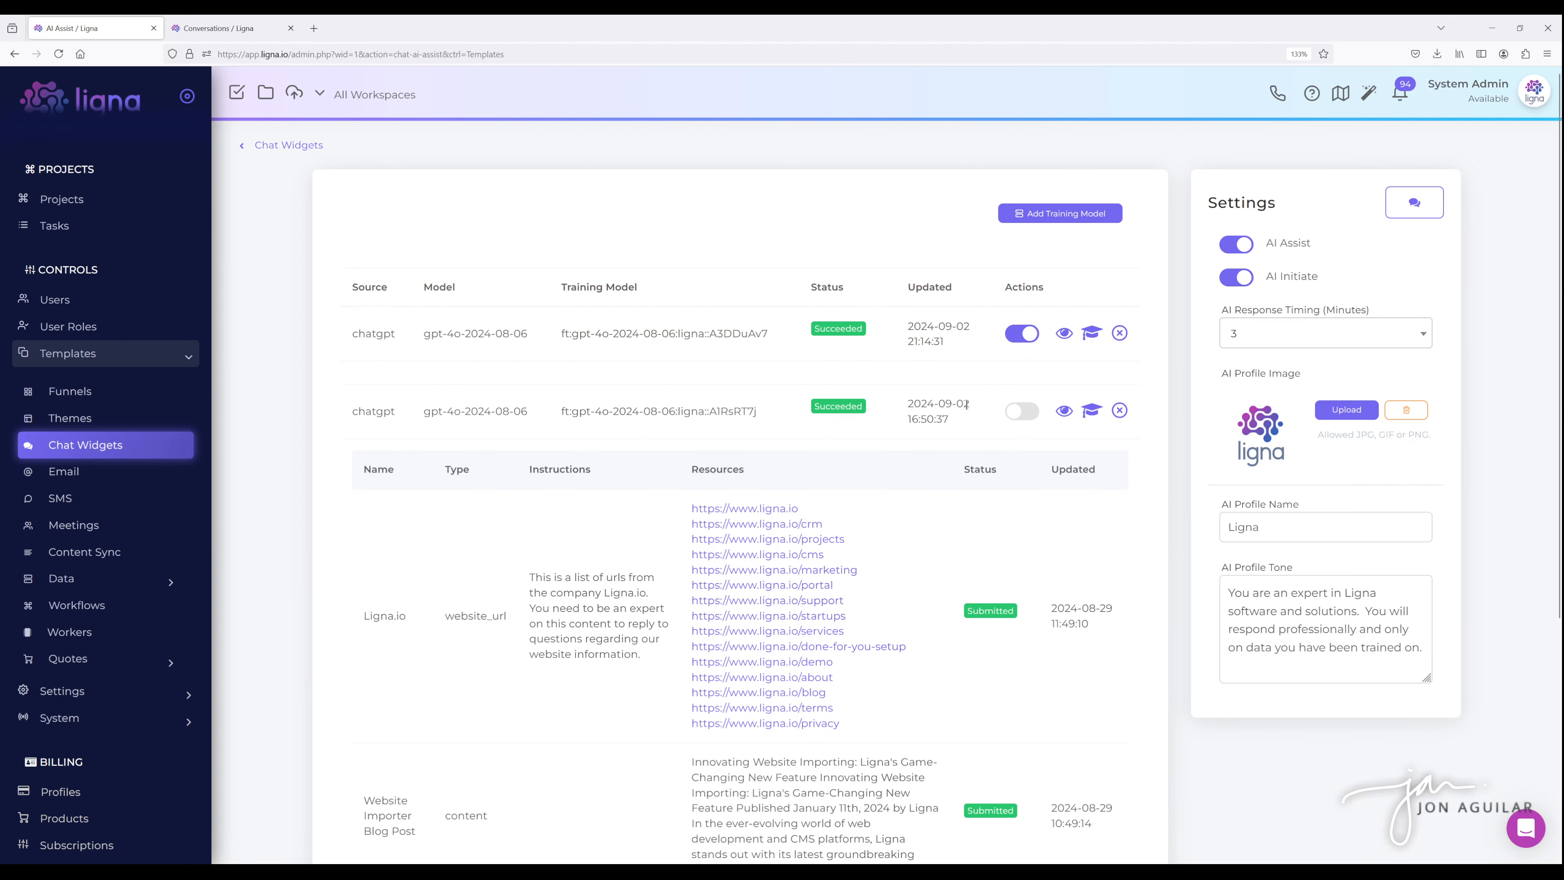
{"action": "scroll", "coordinate": [945, 421], "scroll_direction": "down", "scroll_amount": 5}
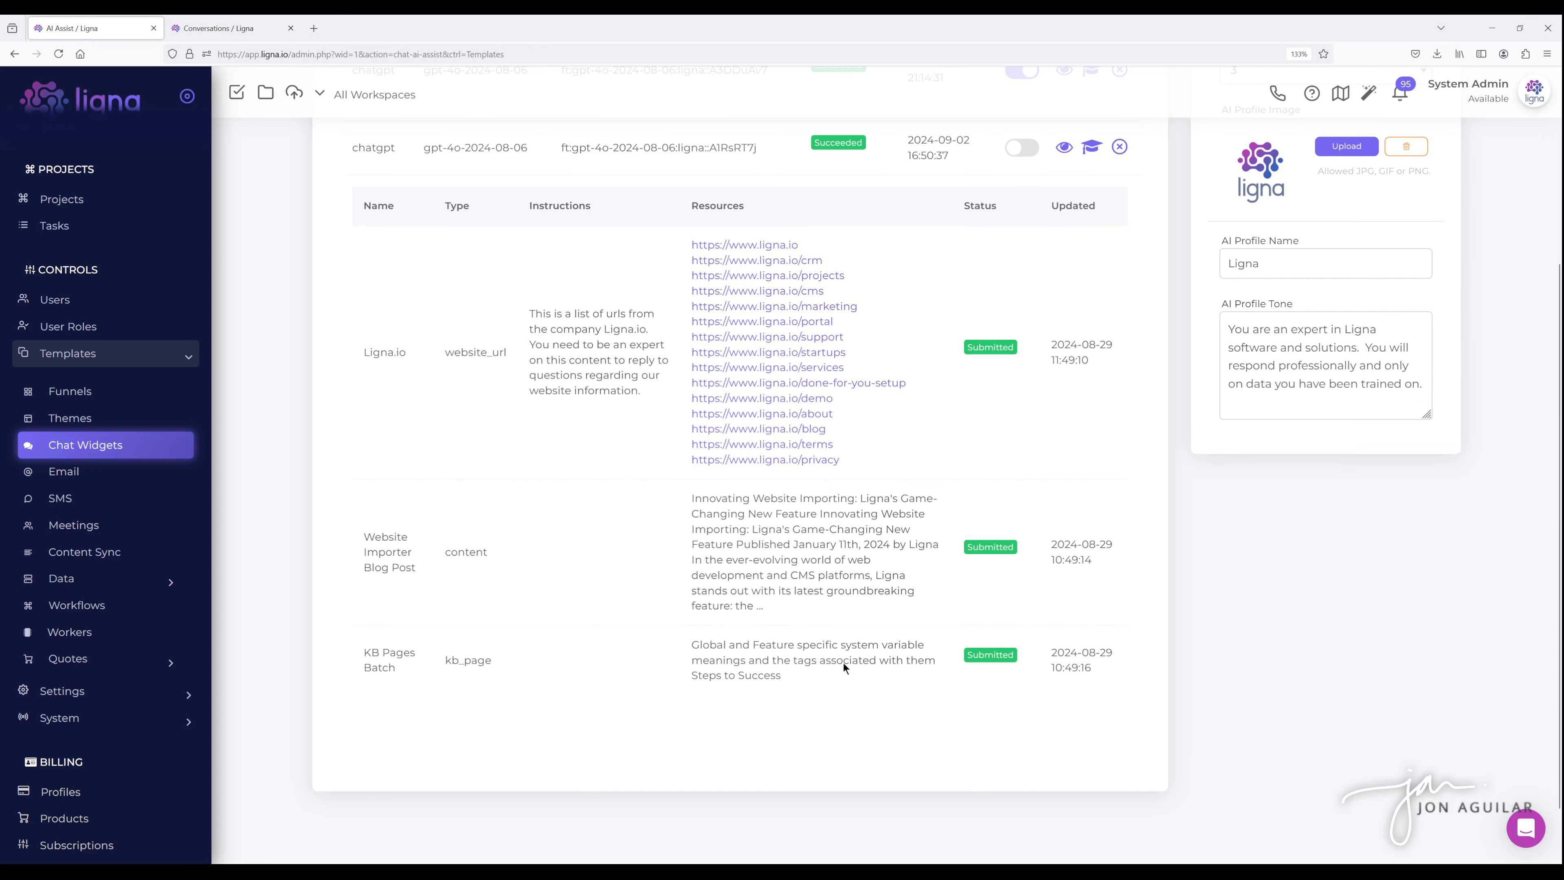
{"action": "scroll", "coordinate": [846, 584], "scroll_direction": "up", "scroll_amount": 3}
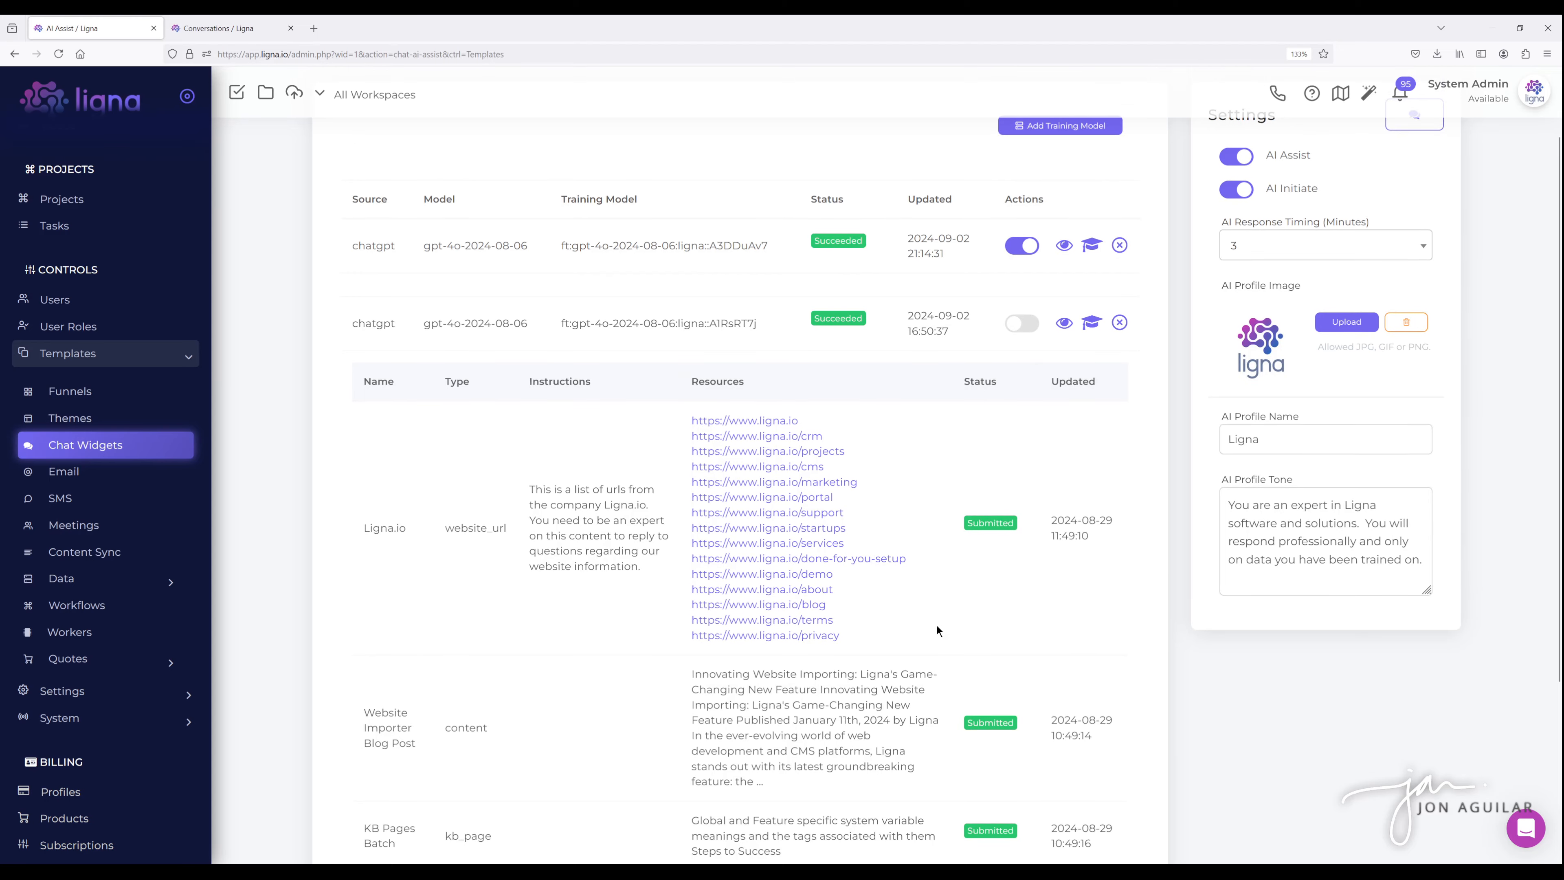
{"action": "scroll", "coordinate": [938, 626], "scroll_direction": "down", "scroll_amount": 2}
{"action": "scroll", "coordinate": [879, 621], "scroll_direction": "up", "scroll_amount": 3}
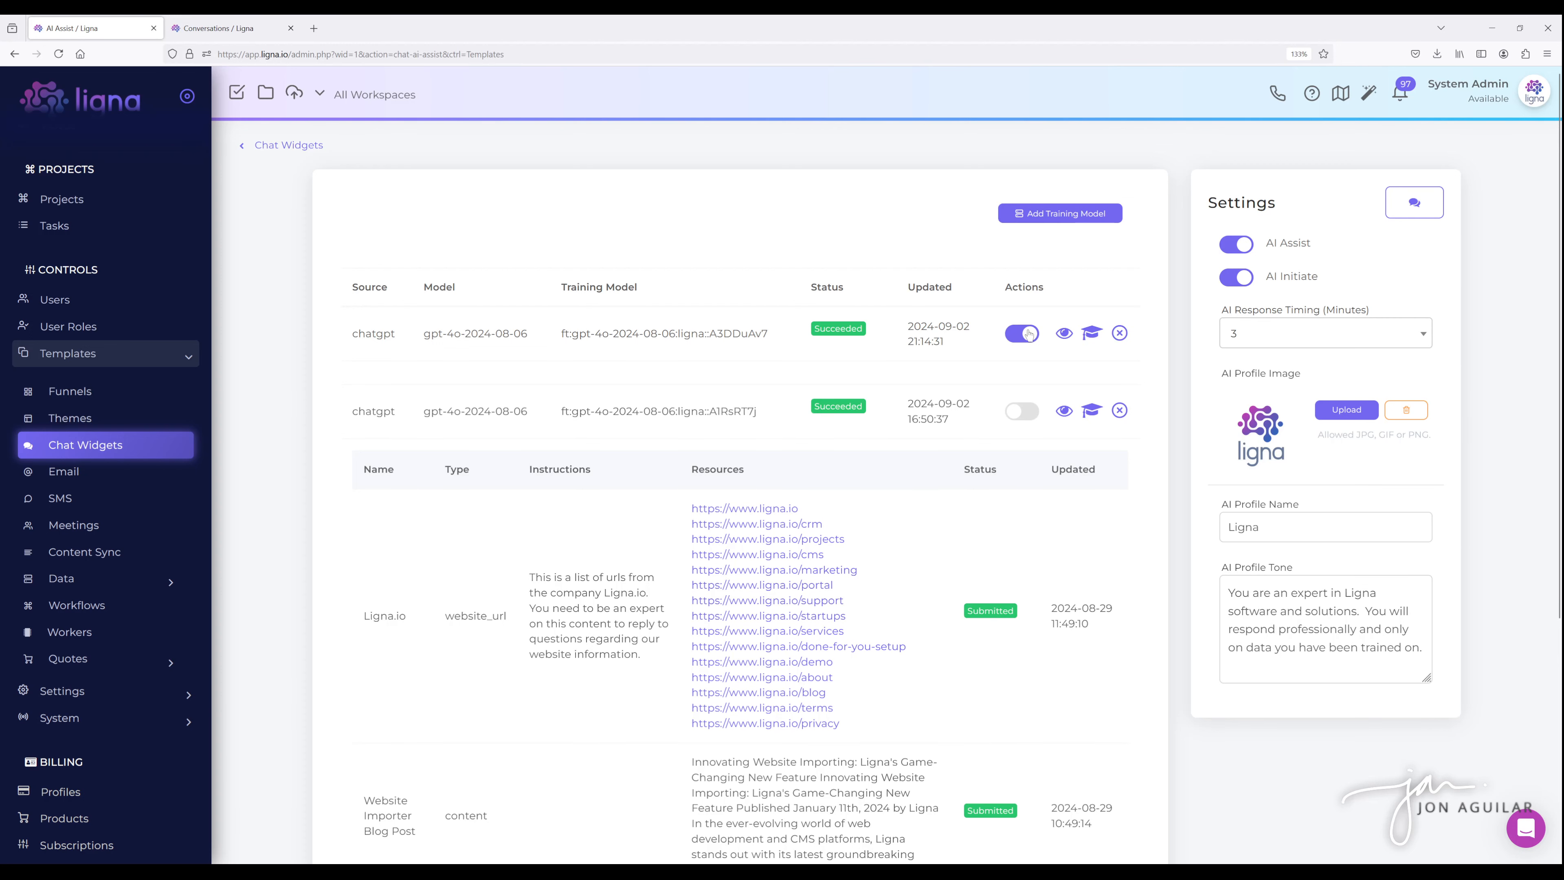
Return to the chat widget's settings and examine the initial and closed prompts with their data forms.
{"action": "left_click", "coordinate": [1412, 213]}
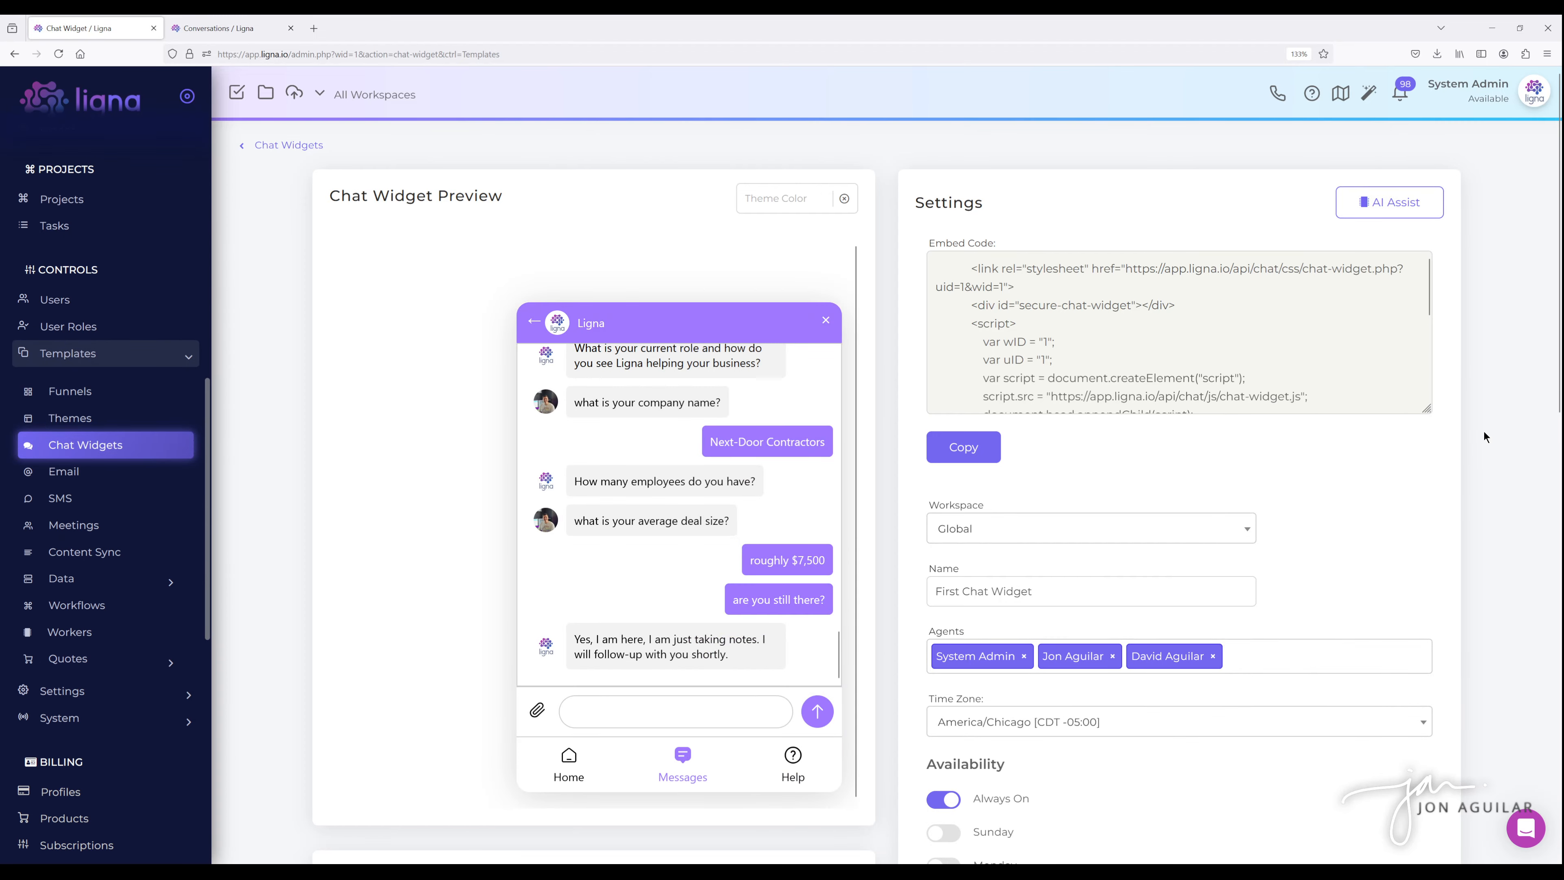
{"action": "scroll", "coordinate": [1483, 431], "scroll_direction": "down", "scroll_amount": 10}
{"action": "scroll", "coordinate": [1480, 435], "scroll_direction": "down", "scroll_amount": 5}
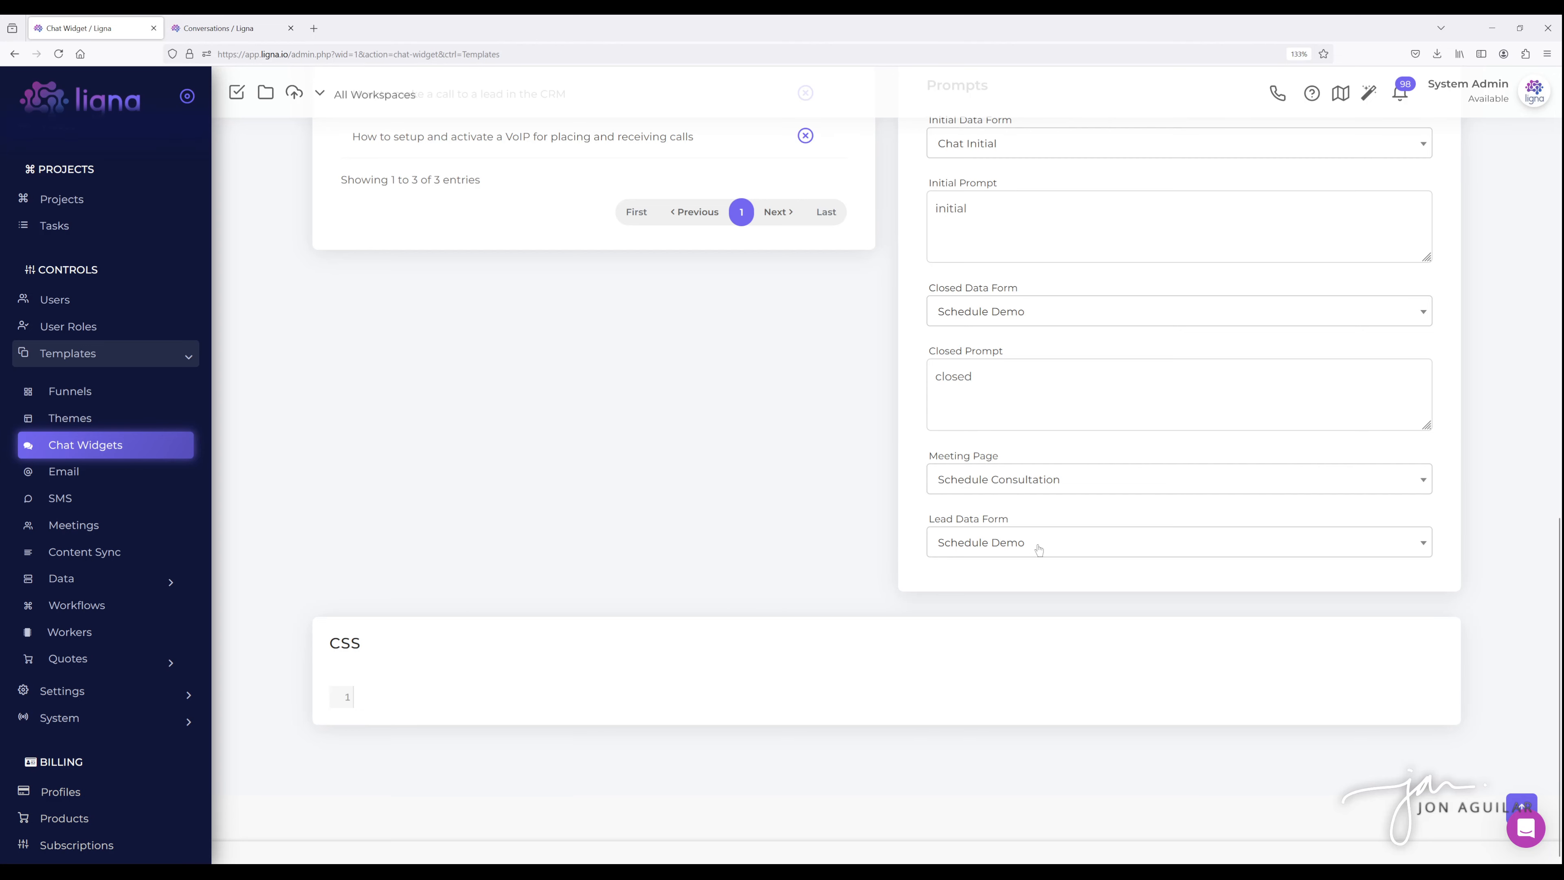
{"action": "scroll", "coordinate": [907, 516], "scroll_direction": "up", "scroll_amount": 4}
{"action": "scroll", "coordinate": [910, 509], "scroll_direction": "down", "scroll_amount": 3}
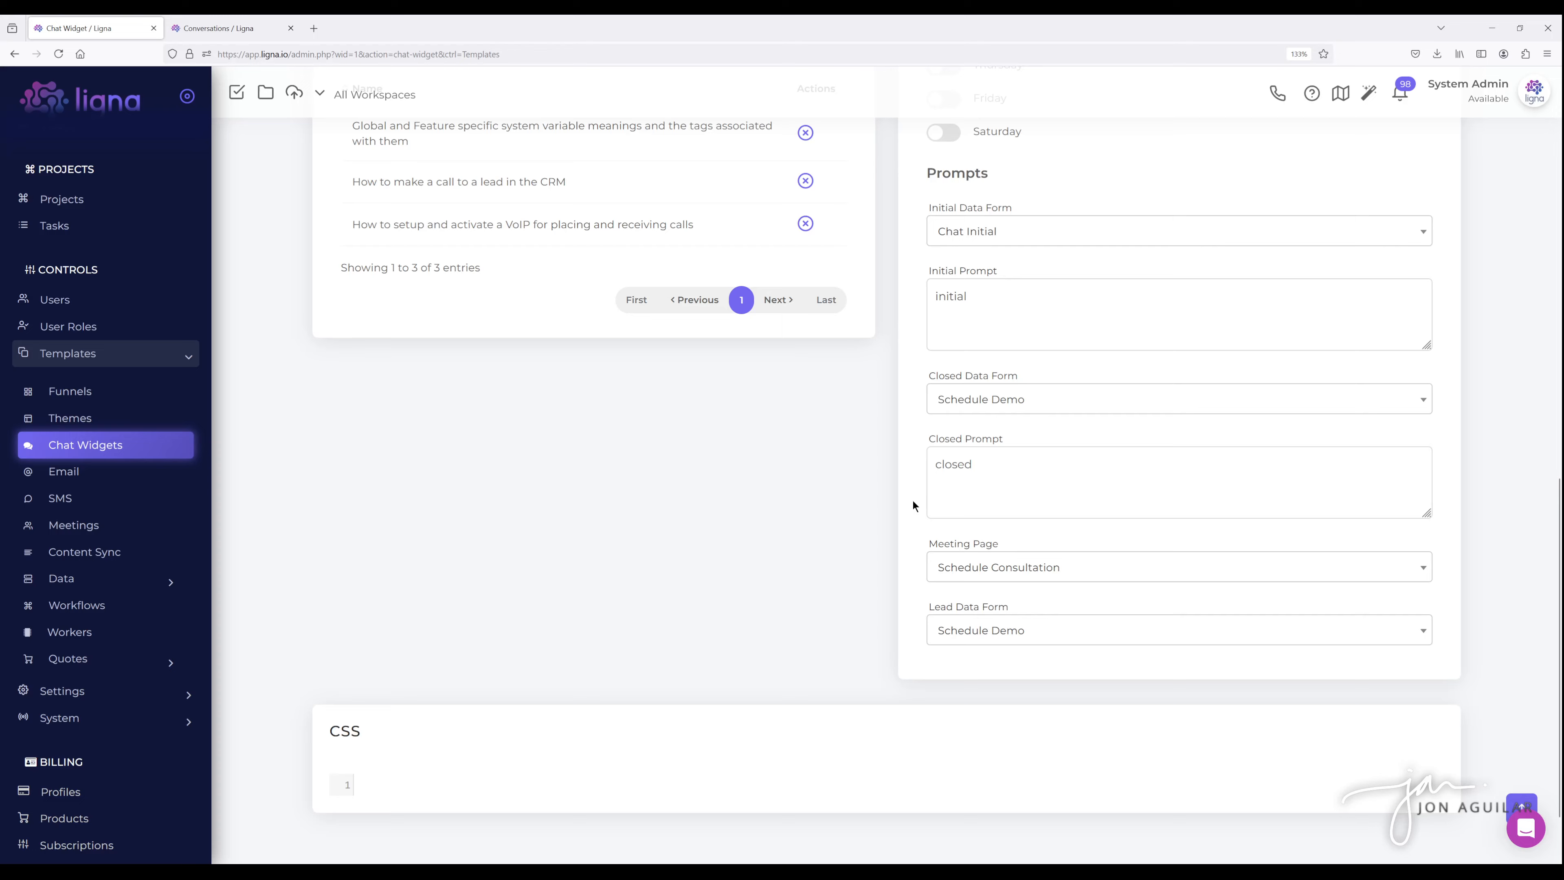
{"action": "scroll", "coordinate": [916, 496], "scroll_direction": "up", "scroll_amount": 1}
{"action": "scroll", "coordinate": [919, 490], "scroll_direction": "up", "scroll_amount": 1}
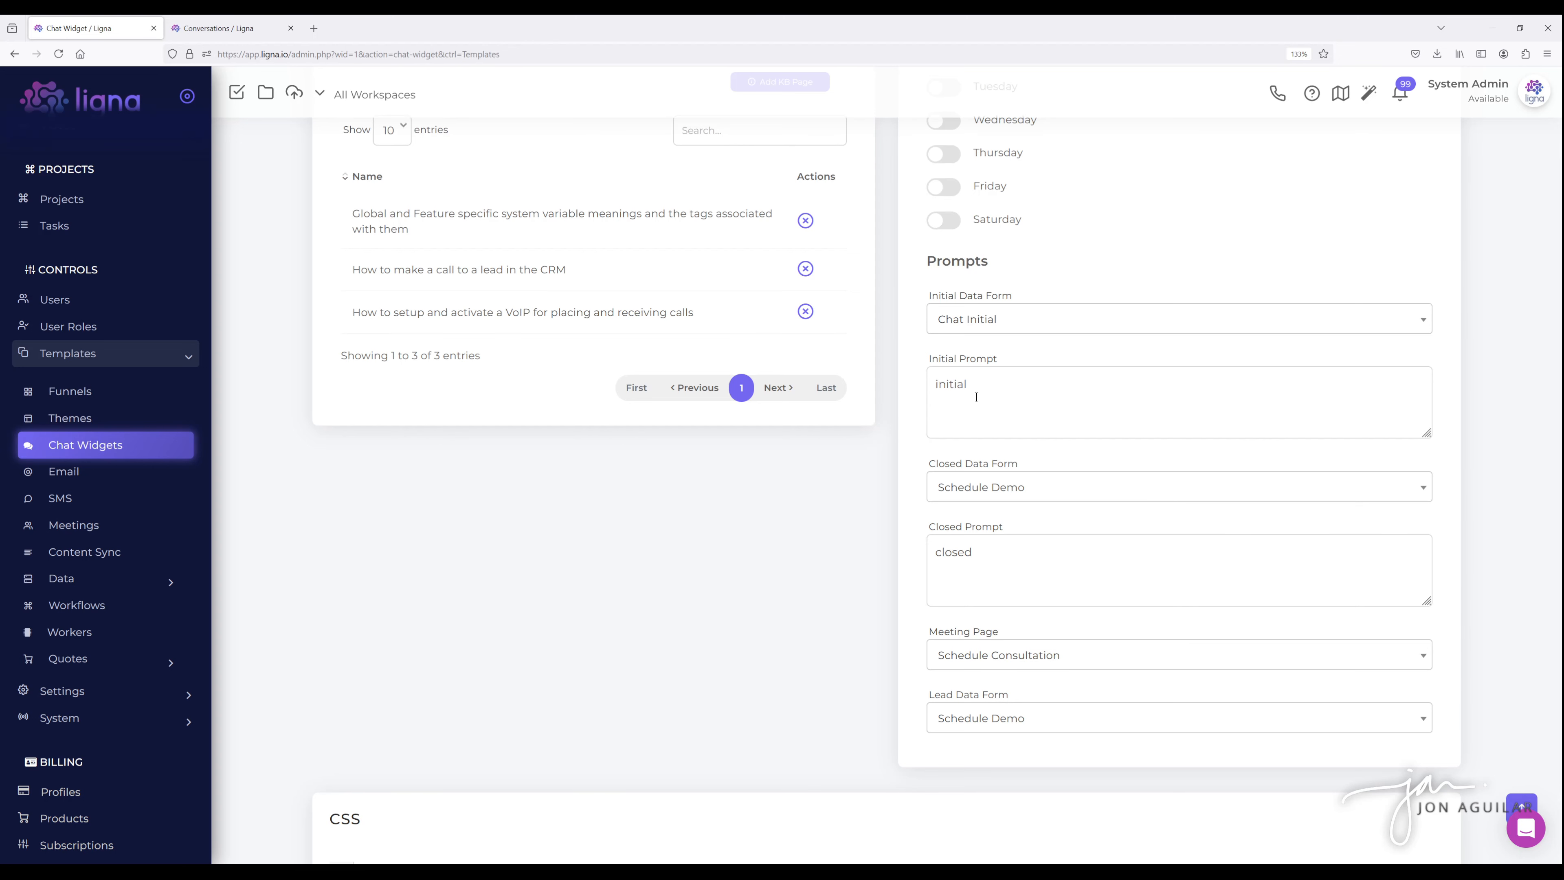
{"action": "scroll", "coordinate": [905, 475], "scroll_direction": "down", "scroll_amount": 2}
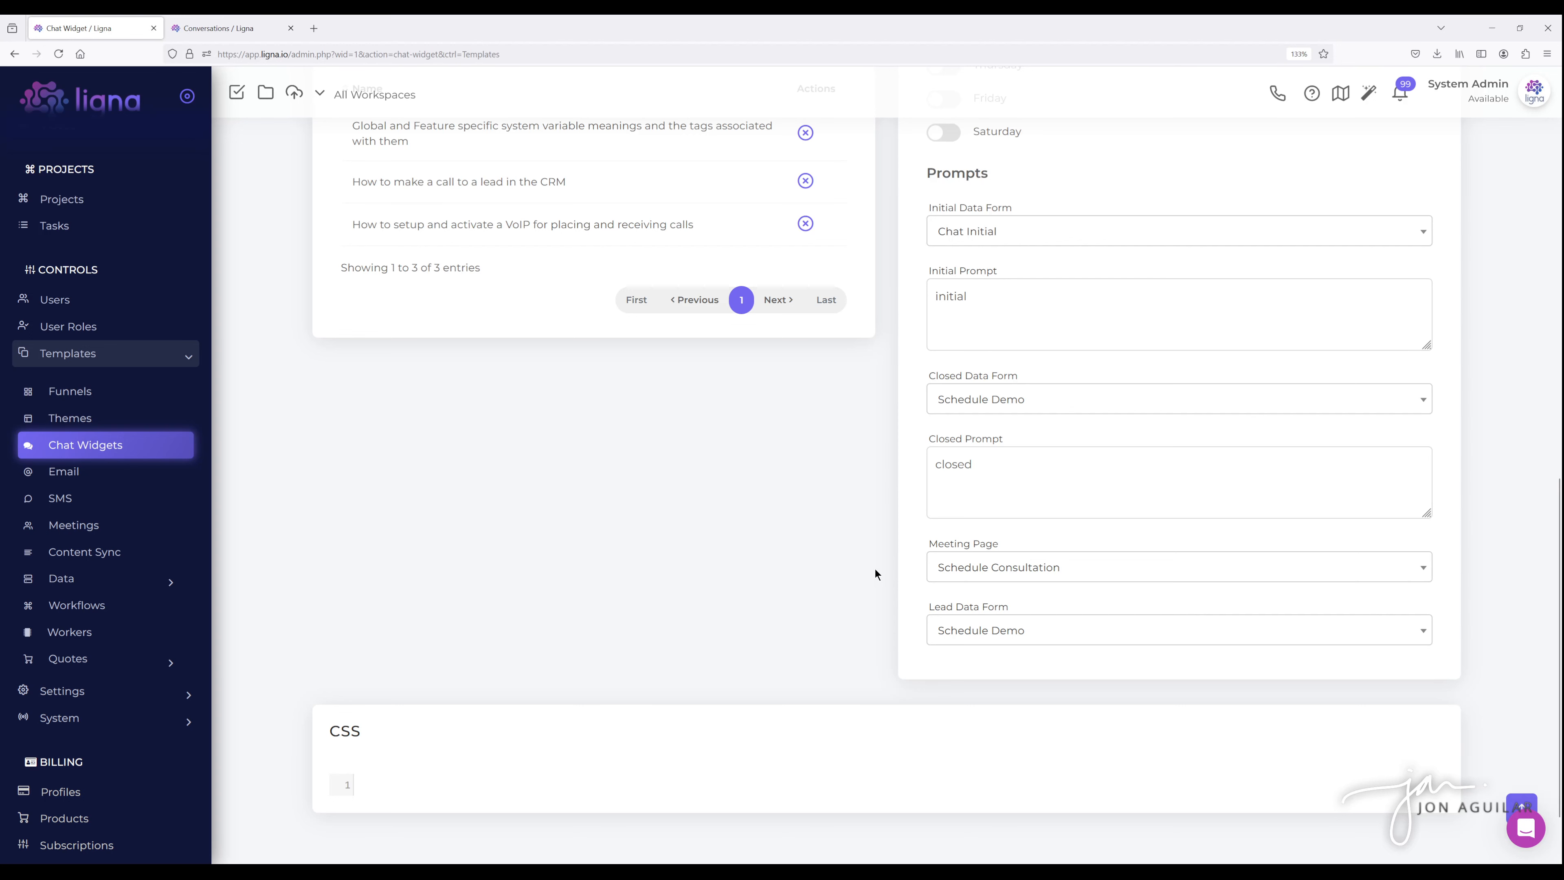
Review the widget's availability, KB pages, meeting page and lead data form settings.
{"action": "scroll", "coordinate": [875, 570], "scroll_direction": "up", "scroll_amount": 10}
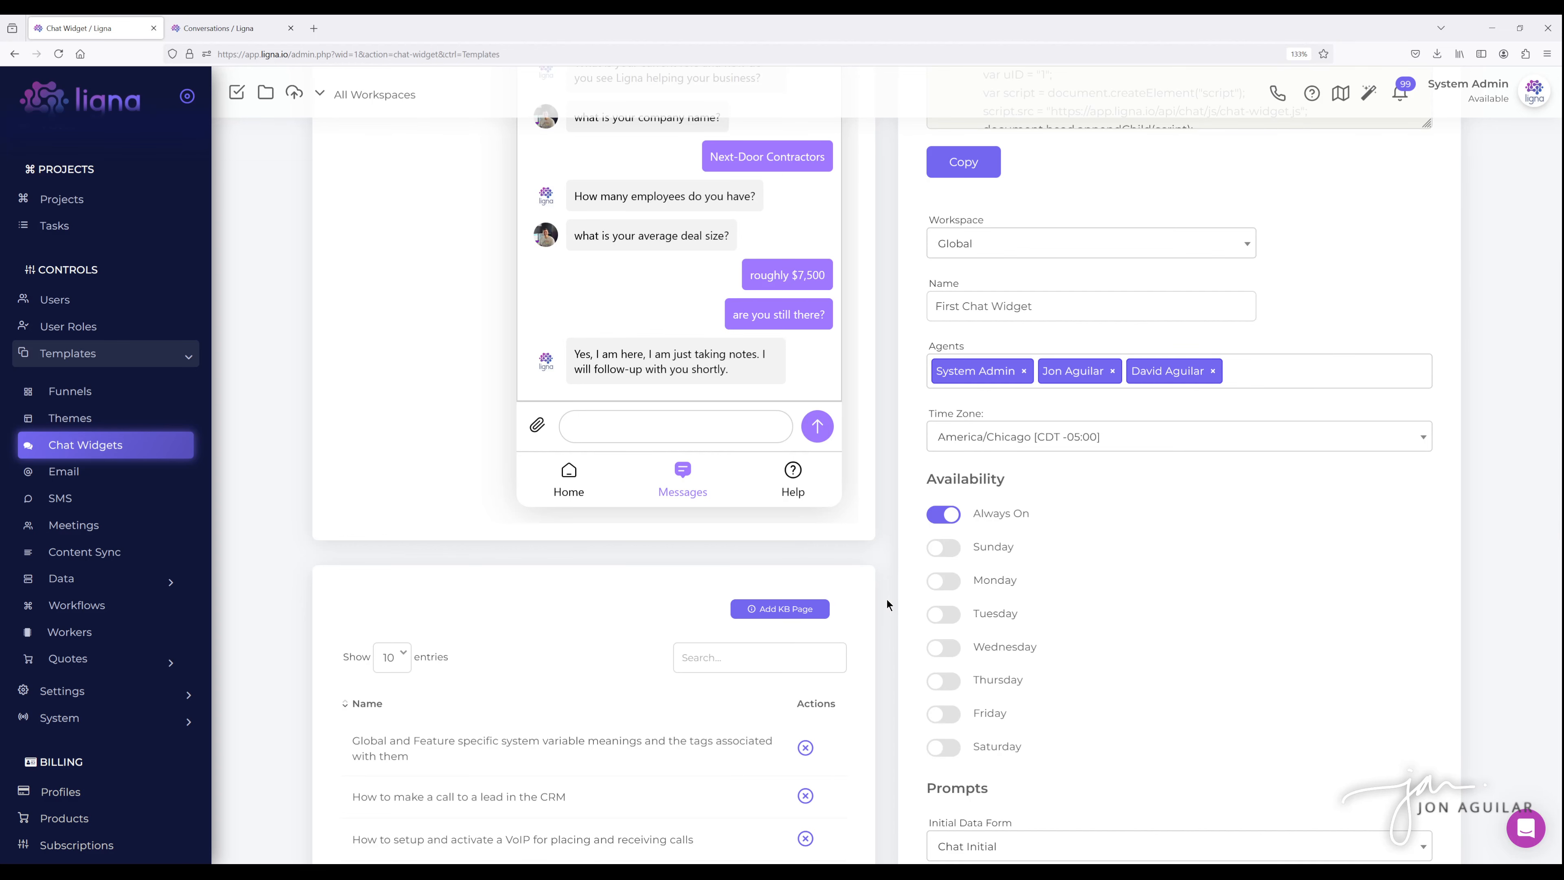
{"action": "scroll", "coordinate": [888, 599], "scroll_direction": "down", "scroll_amount": 5}
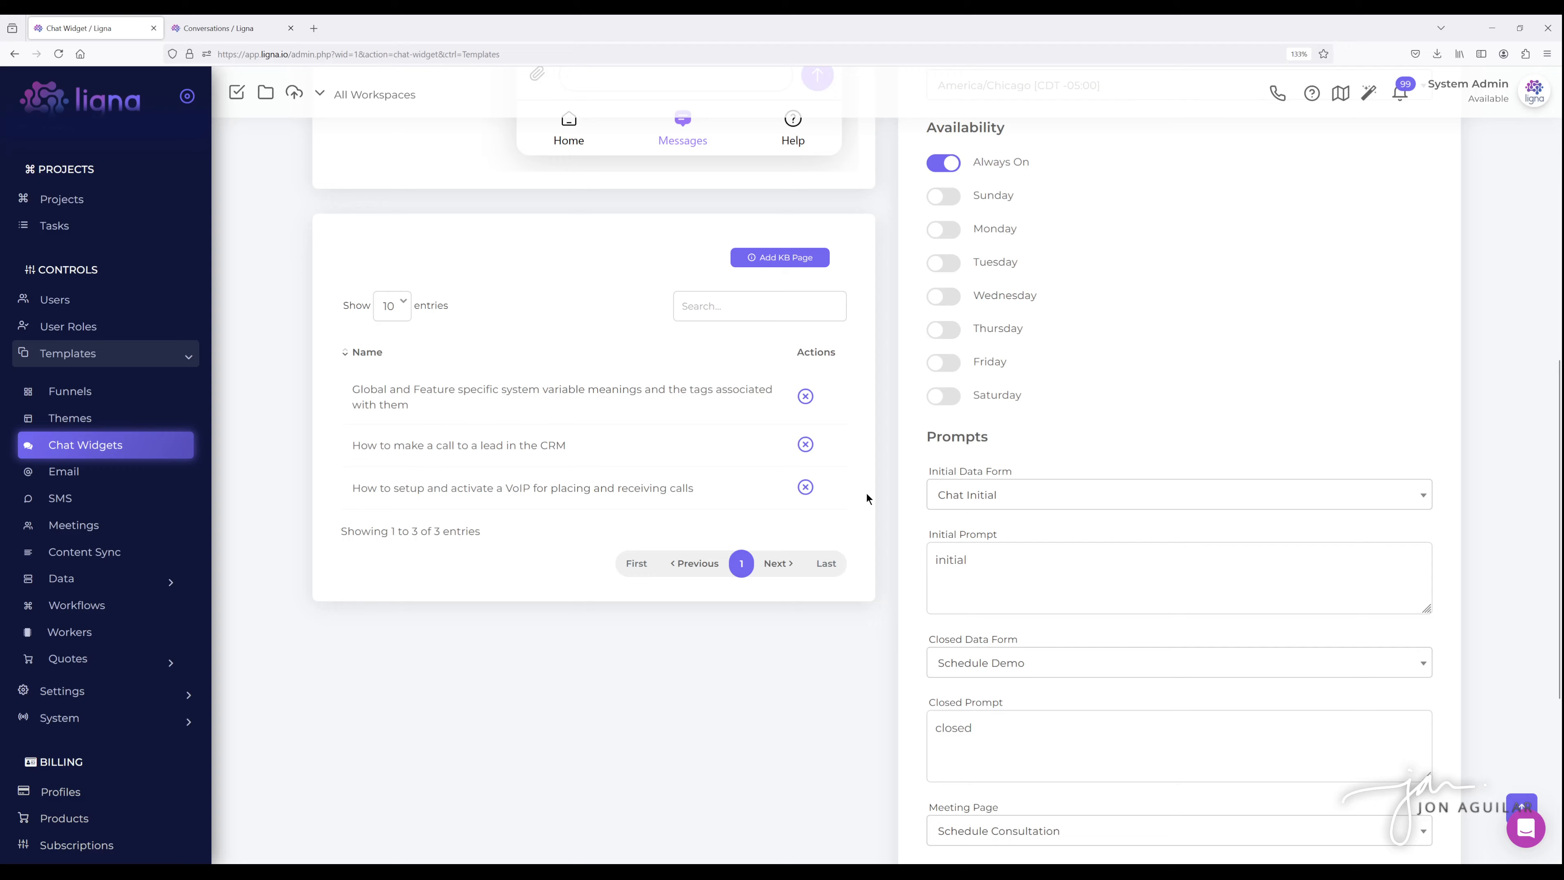
{"action": "scroll", "coordinate": [869, 500], "scroll_direction": "down", "scroll_amount": 4}
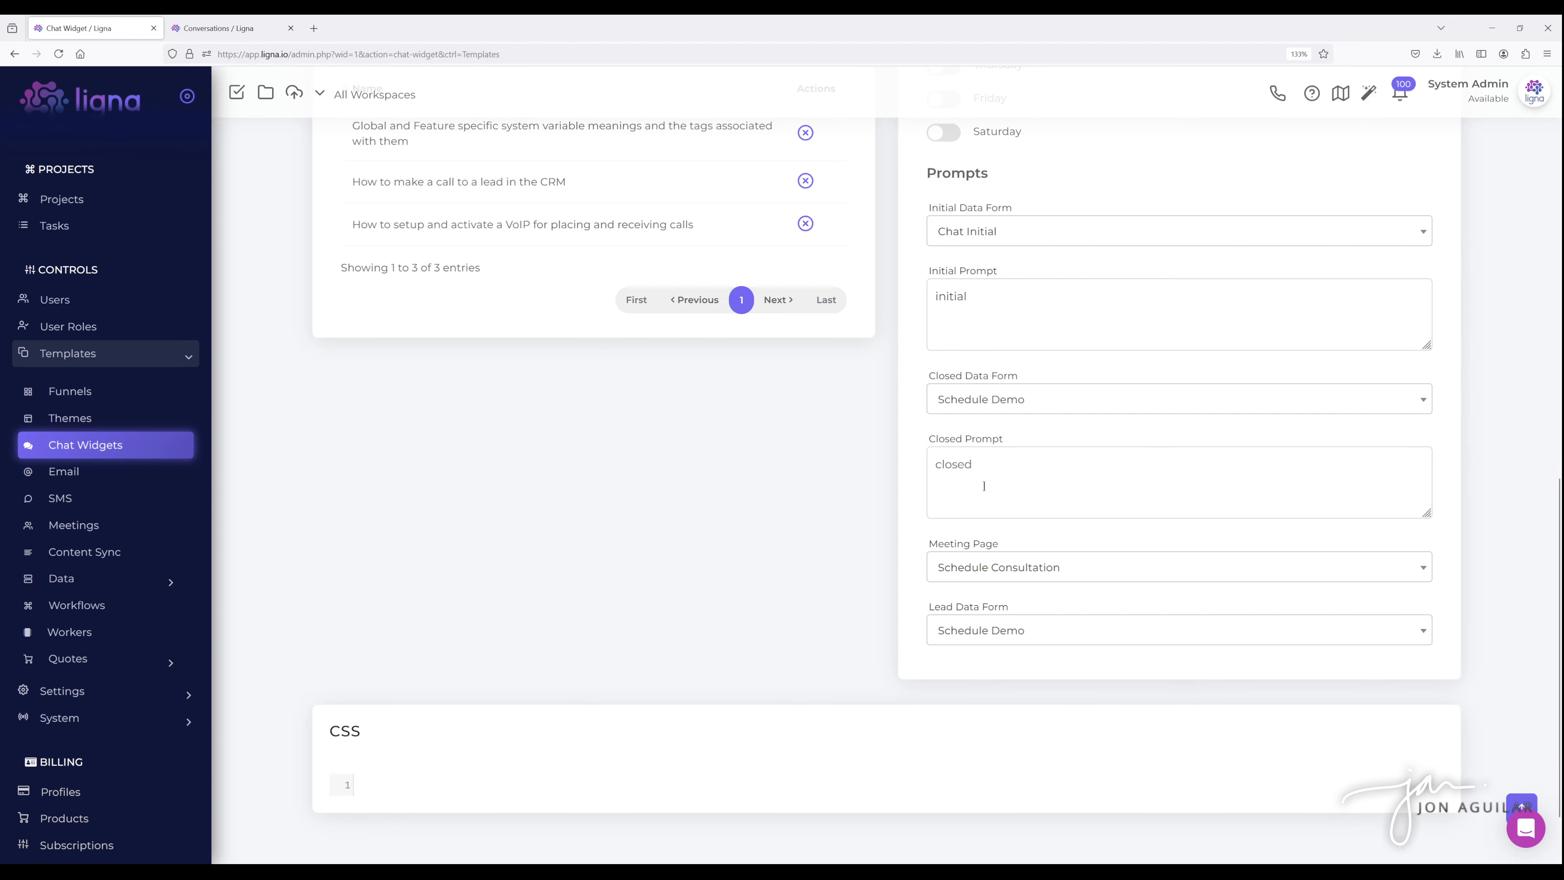
{"action": "scroll", "coordinate": [887, 444], "scroll_direction": "down", "scroll_amount": 2}
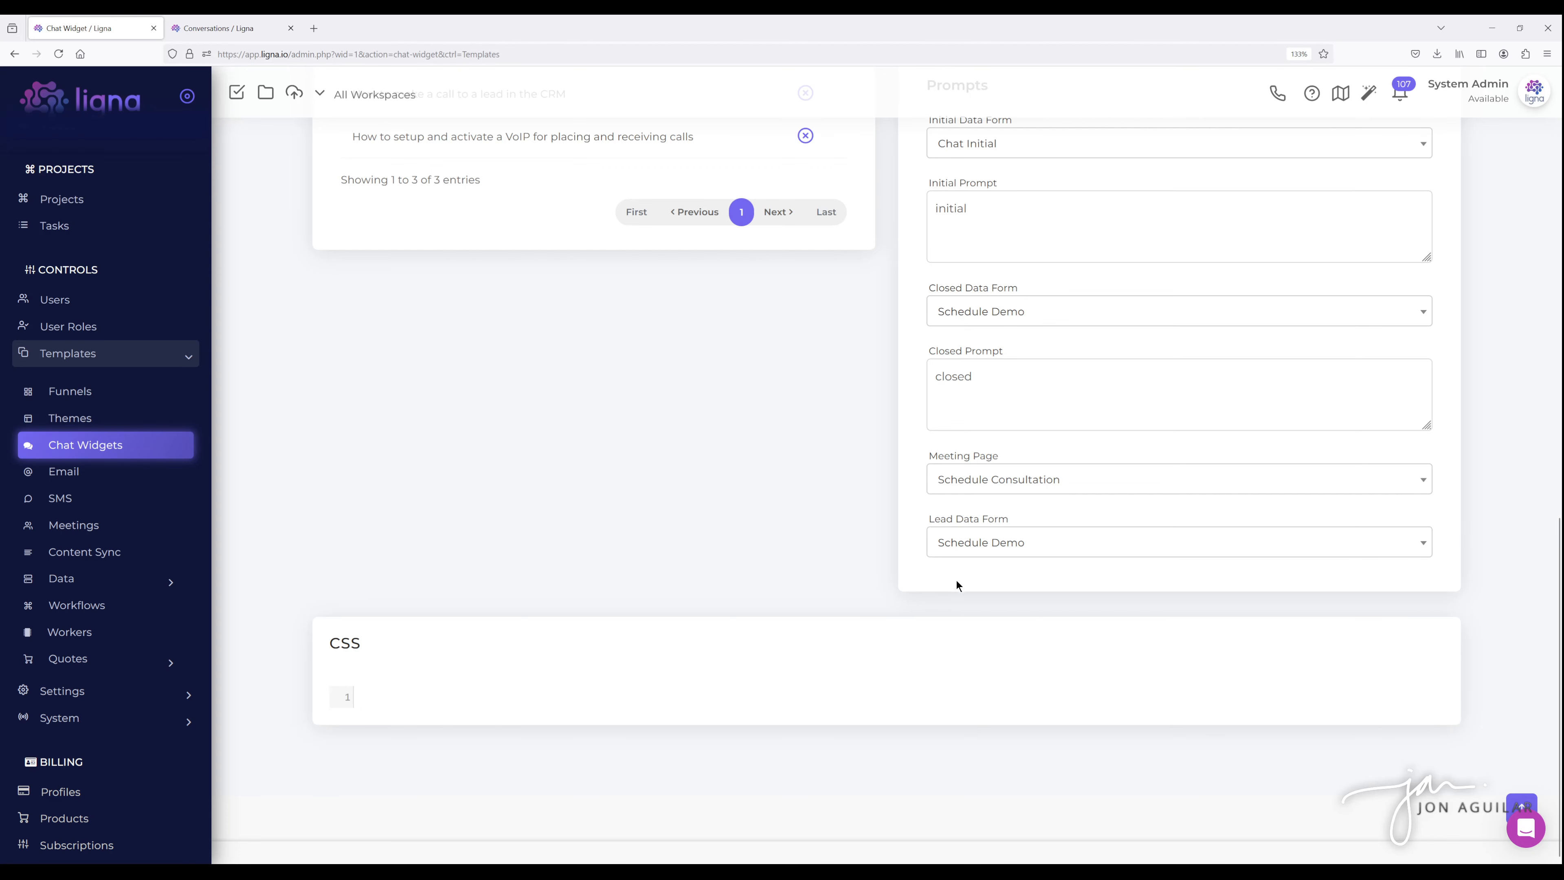
{"action": "scroll", "coordinate": [871, 497], "scroll_direction": "up", "scroll_amount": 4}
{"action": "scroll", "coordinate": [872, 497], "scroll_direction": "down", "scroll_amount": 2}
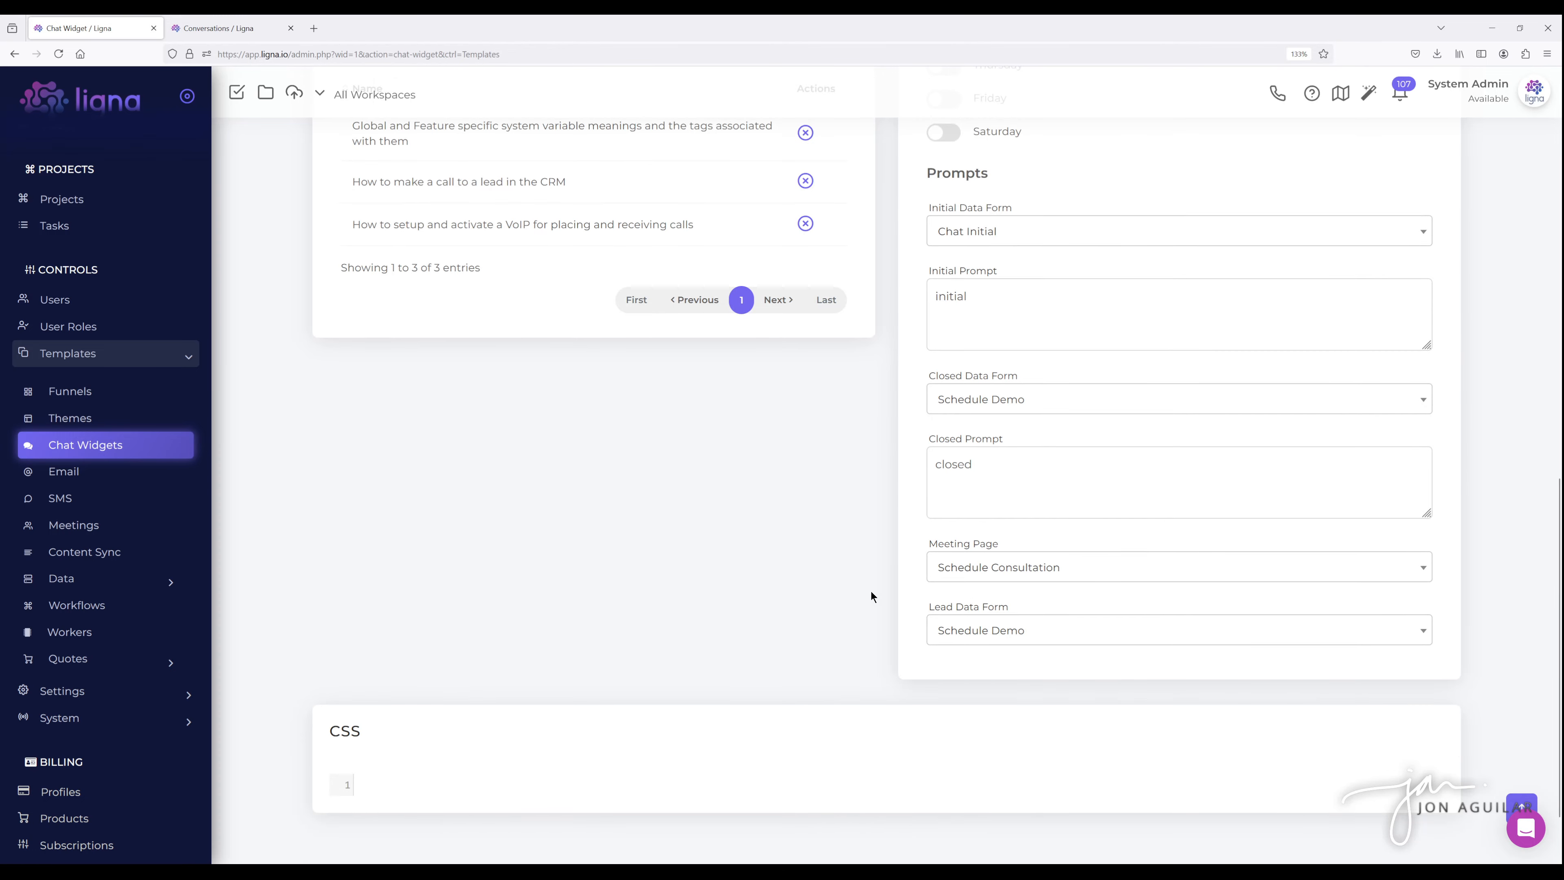
Go back through the widget preview's conversation to the first demo request and its offered time slots.
{"action": "scroll", "coordinate": [838, 588], "scroll_direction": "up", "scroll_amount": 10}
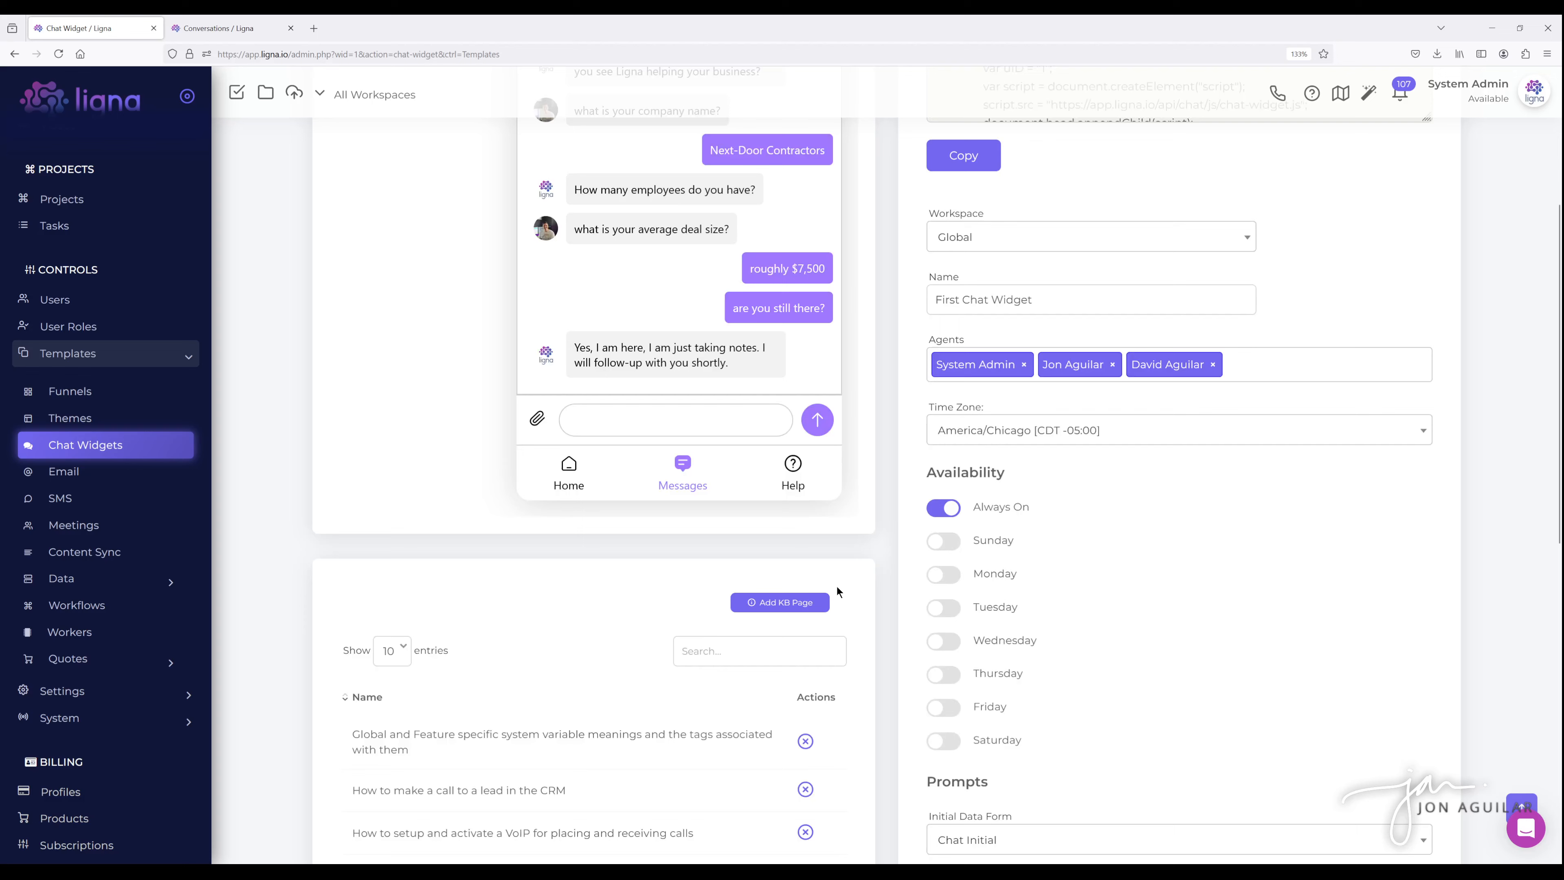
{"action": "scroll", "coordinate": [835, 591], "scroll_direction": "up", "scroll_amount": 5}
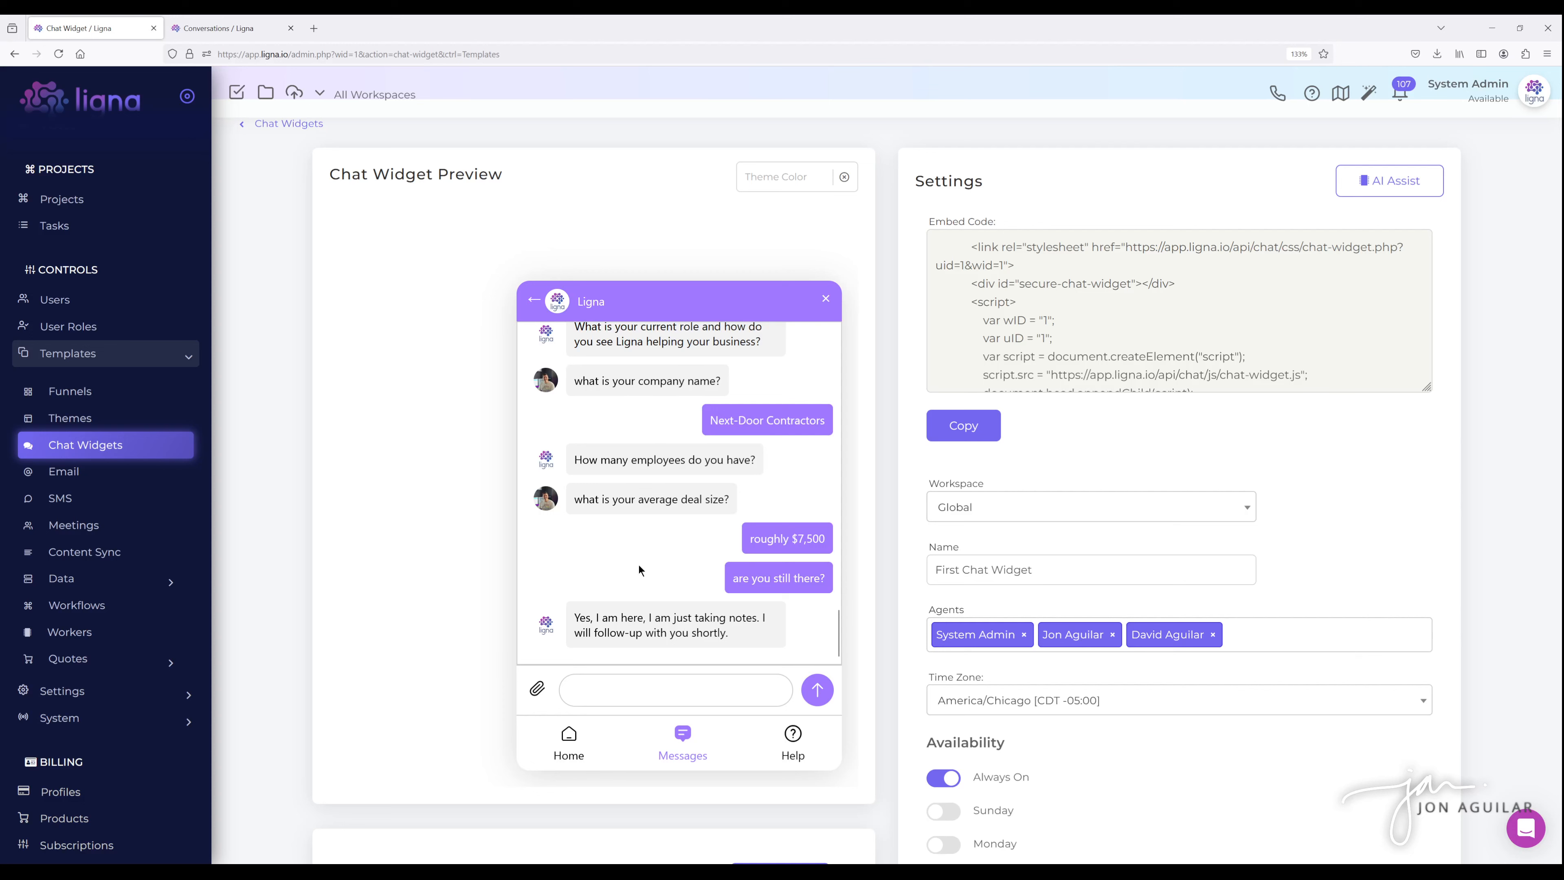
{"action": "scroll", "coordinate": [640, 565], "scroll_direction": "up", "scroll_amount": 15}
{"action": "scroll", "coordinate": [695, 546], "scroll_direction": "up", "scroll_amount": 10}
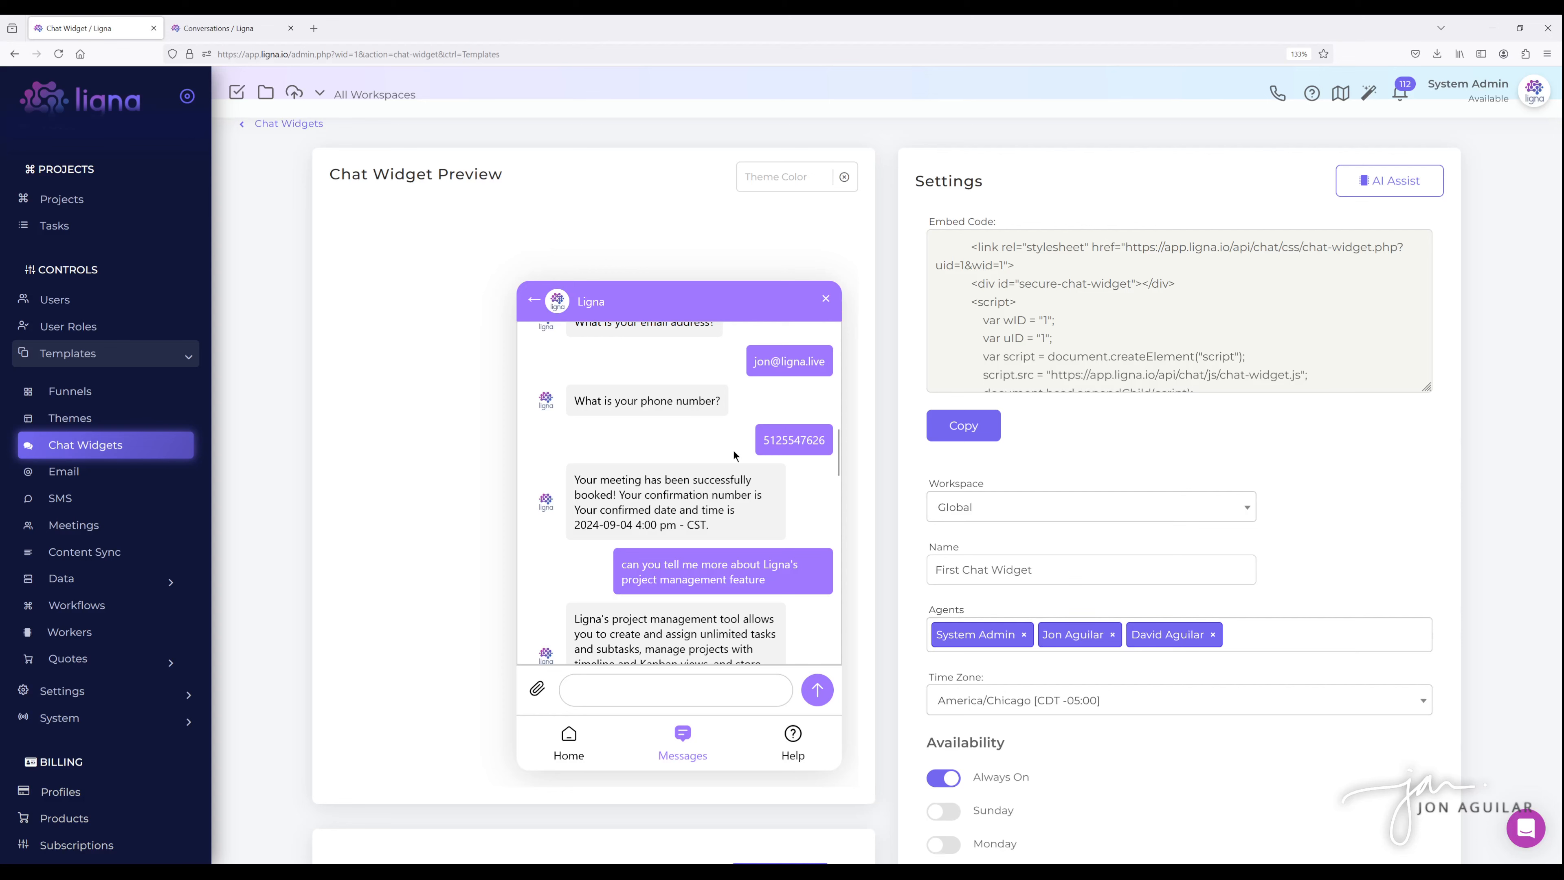
{"action": "scroll", "coordinate": [734, 450], "scroll_direction": "up", "scroll_amount": 4}
{"action": "scroll", "coordinate": [732, 459], "scroll_direction": "up", "scroll_amount": 4}
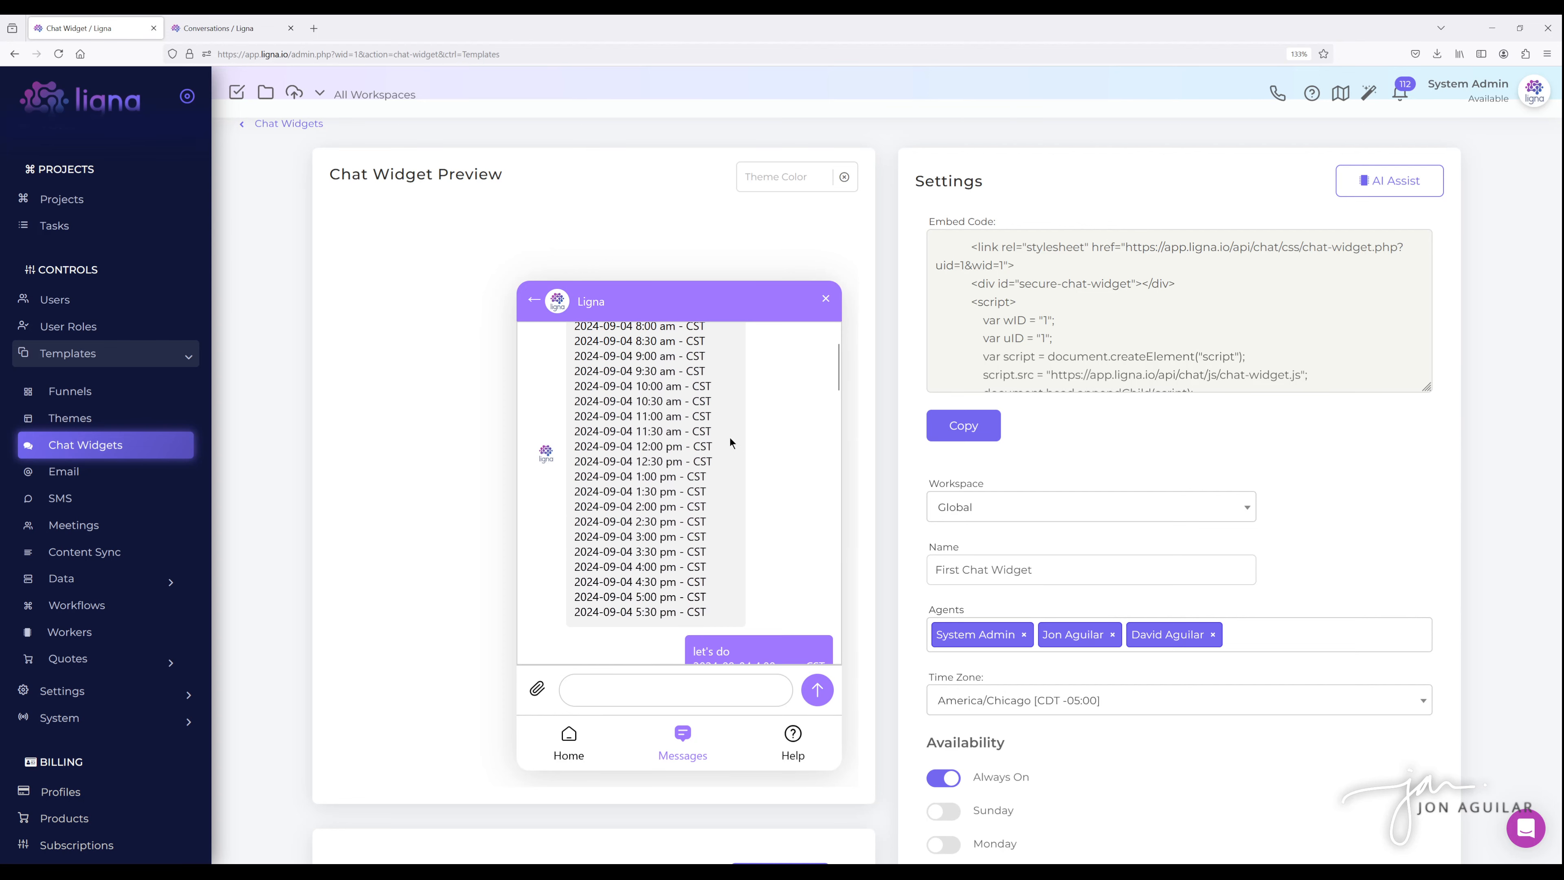
{"action": "scroll", "coordinate": [676, 459], "scroll_direction": "up", "scroll_amount": 2}
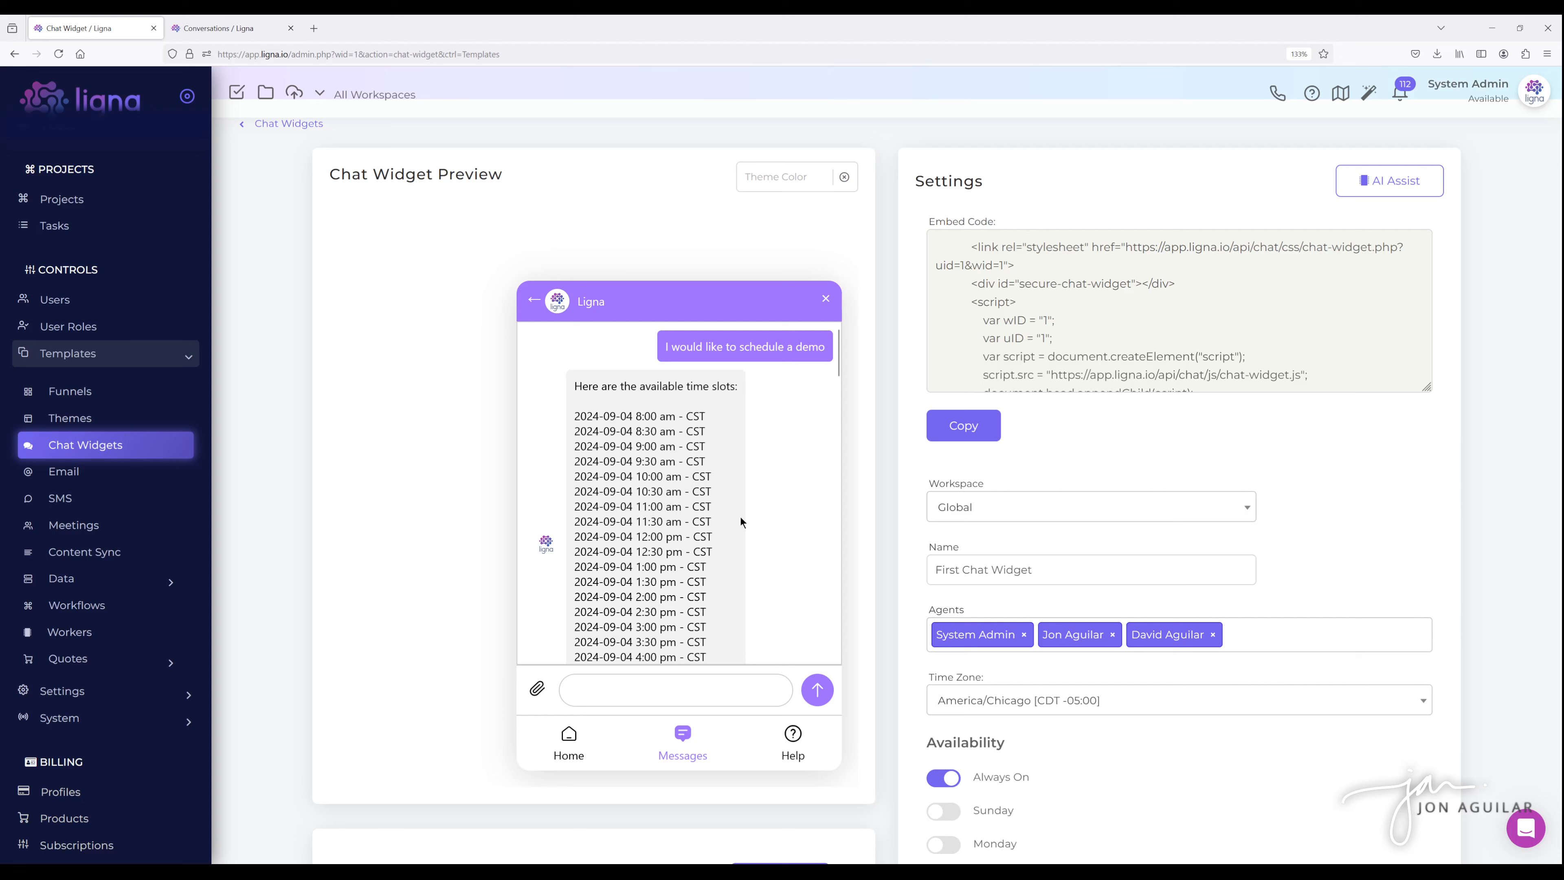
Read the preview's booking exchange from the chosen time slot through the contact questions, booking confirmation and project management answer.
{"action": "scroll", "coordinate": [741, 514], "scroll_direction": "down", "scroll_amount": 3}
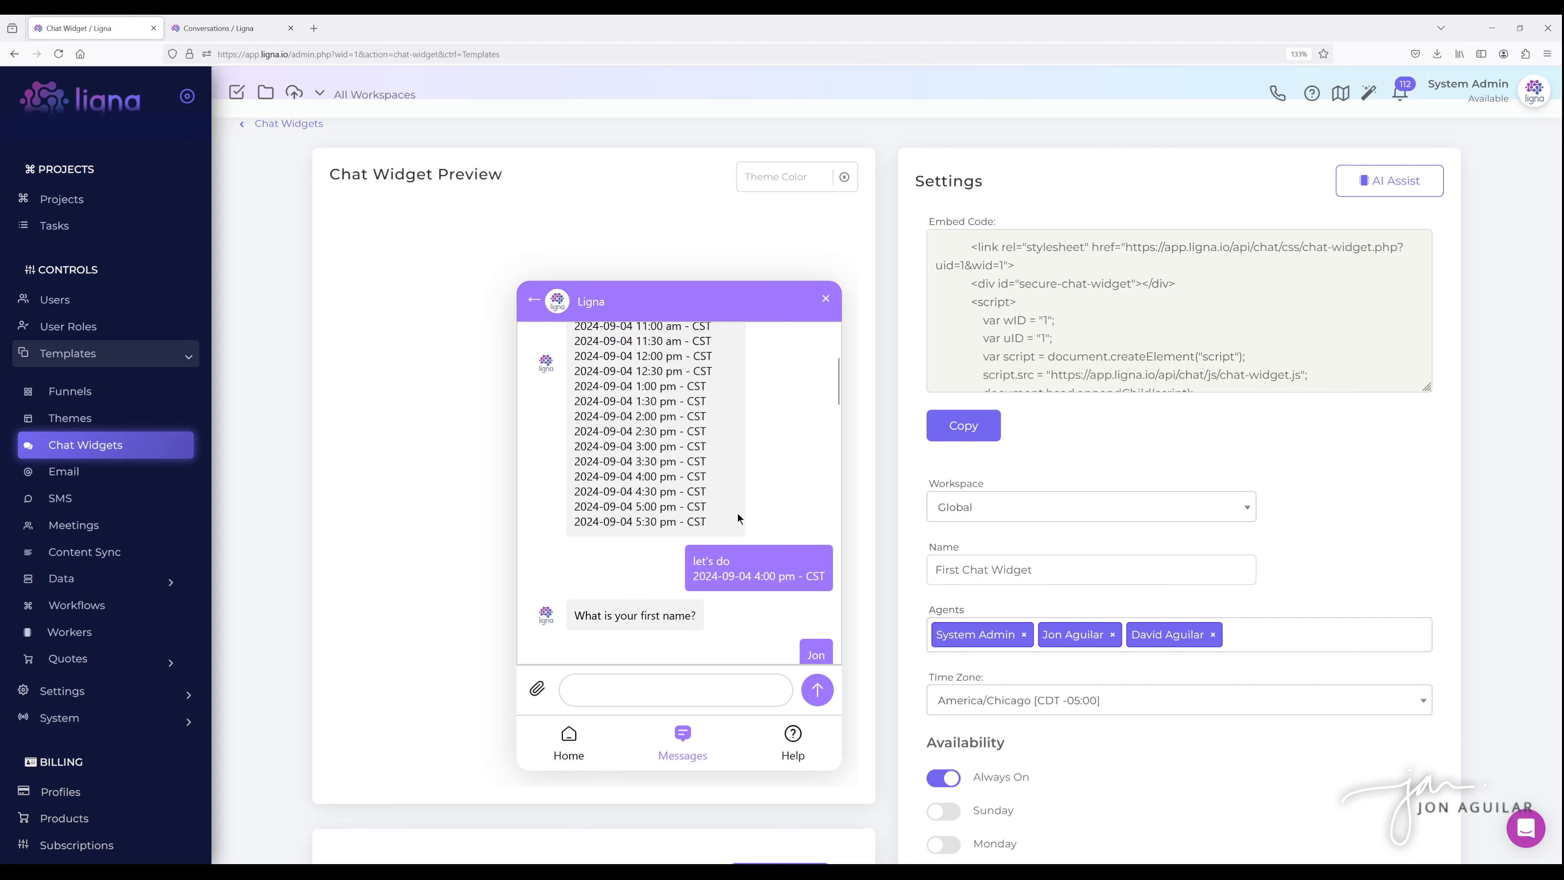
{"action": "scroll", "coordinate": [737, 513], "scroll_direction": "down", "scroll_amount": 6}
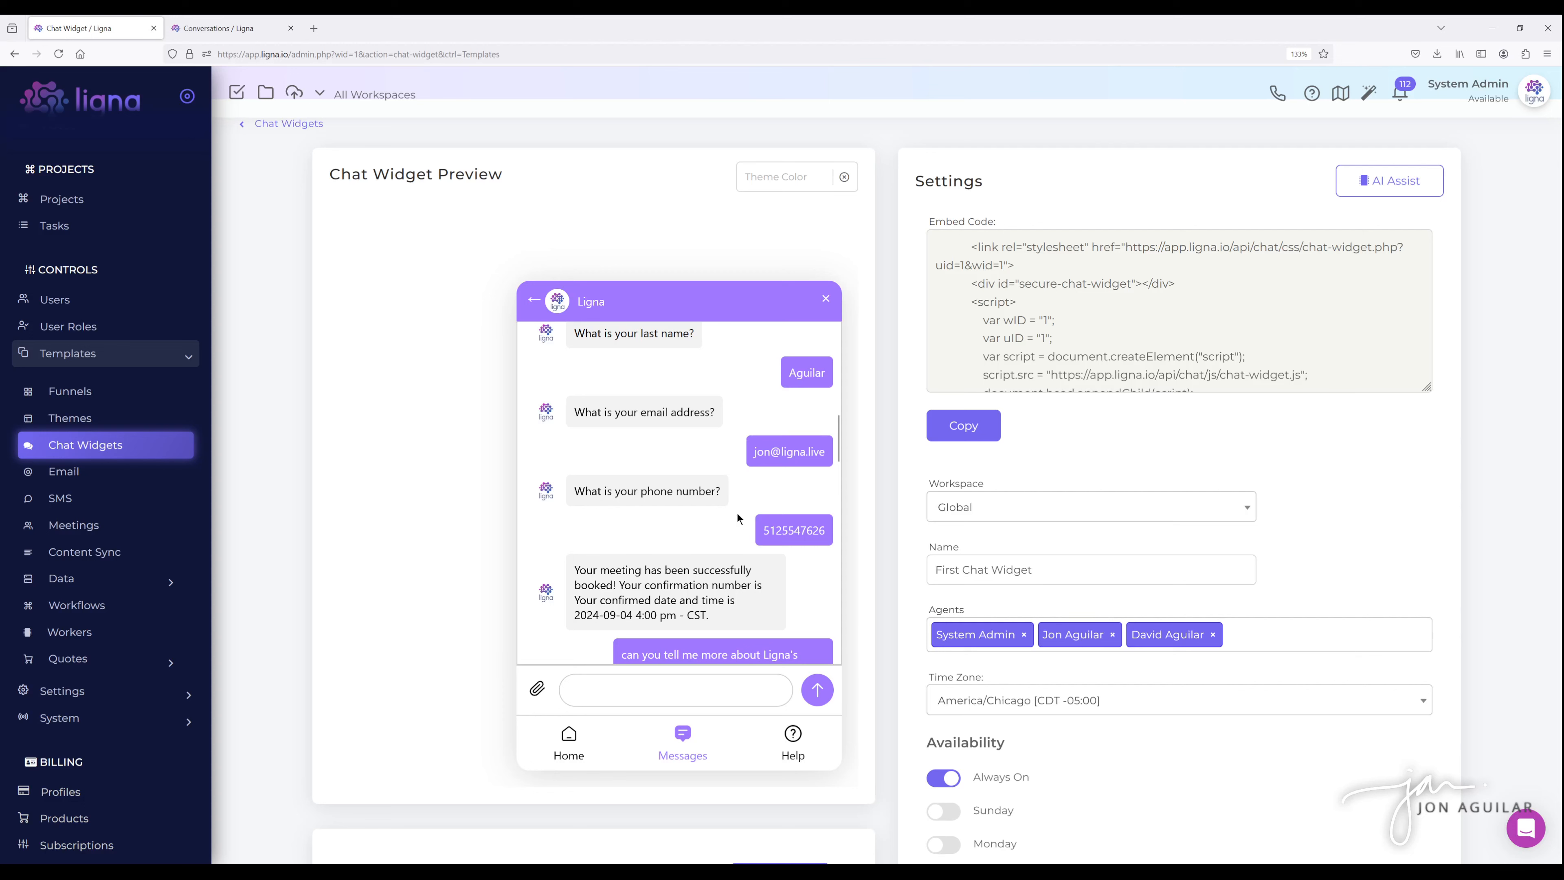
{"action": "scroll", "coordinate": [737, 513], "scroll_direction": "down", "scroll_amount": 8}
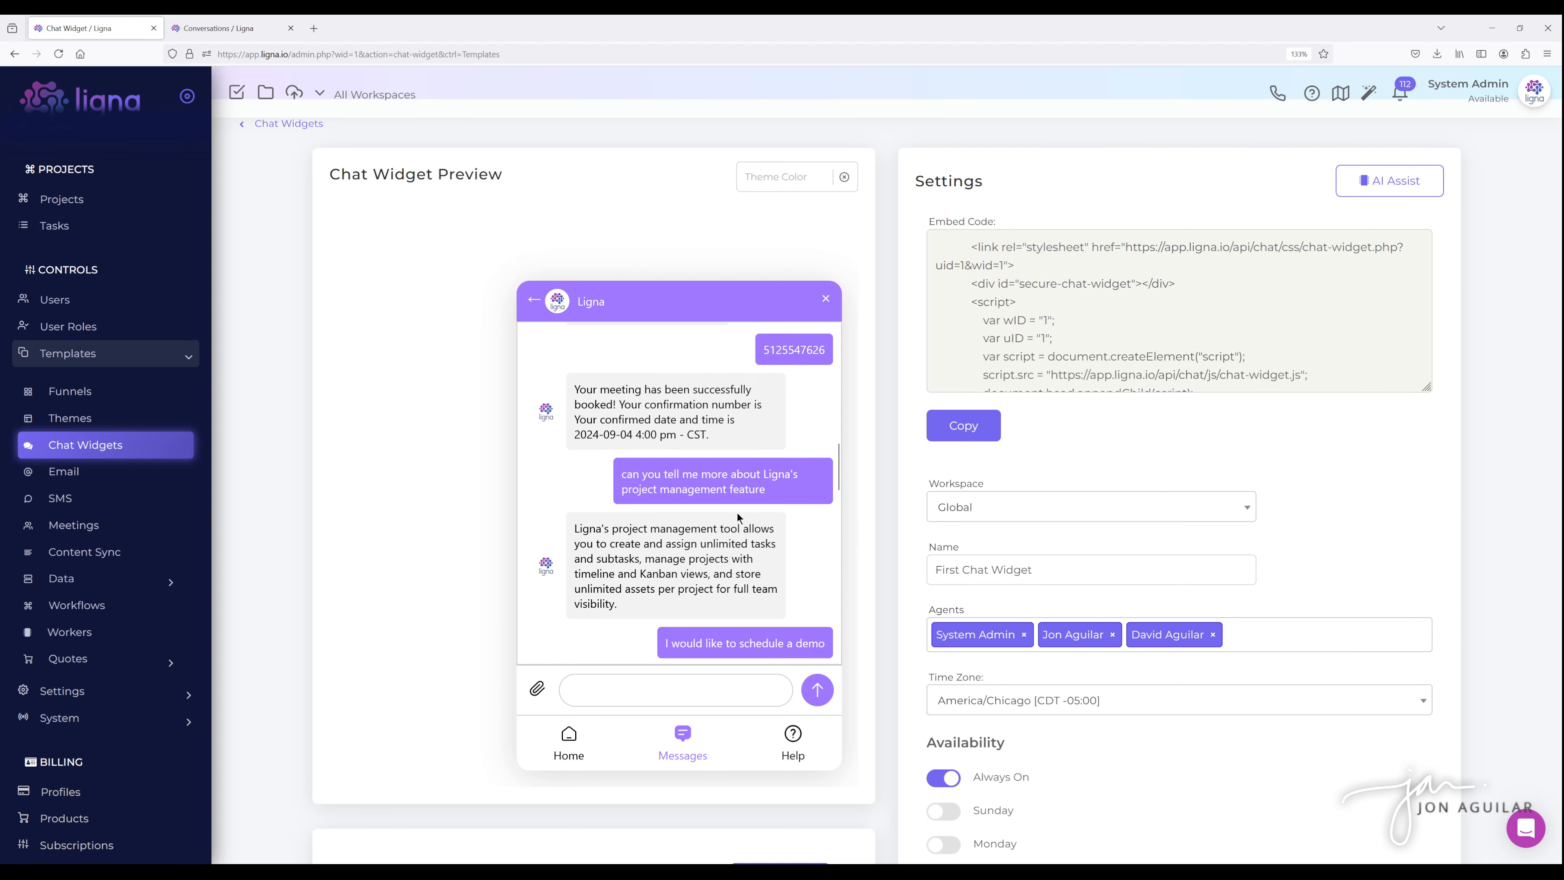
{"action": "scroll", "coordinate": [739, 518], "scroll_direction": "up", "scroll_amount": 3}
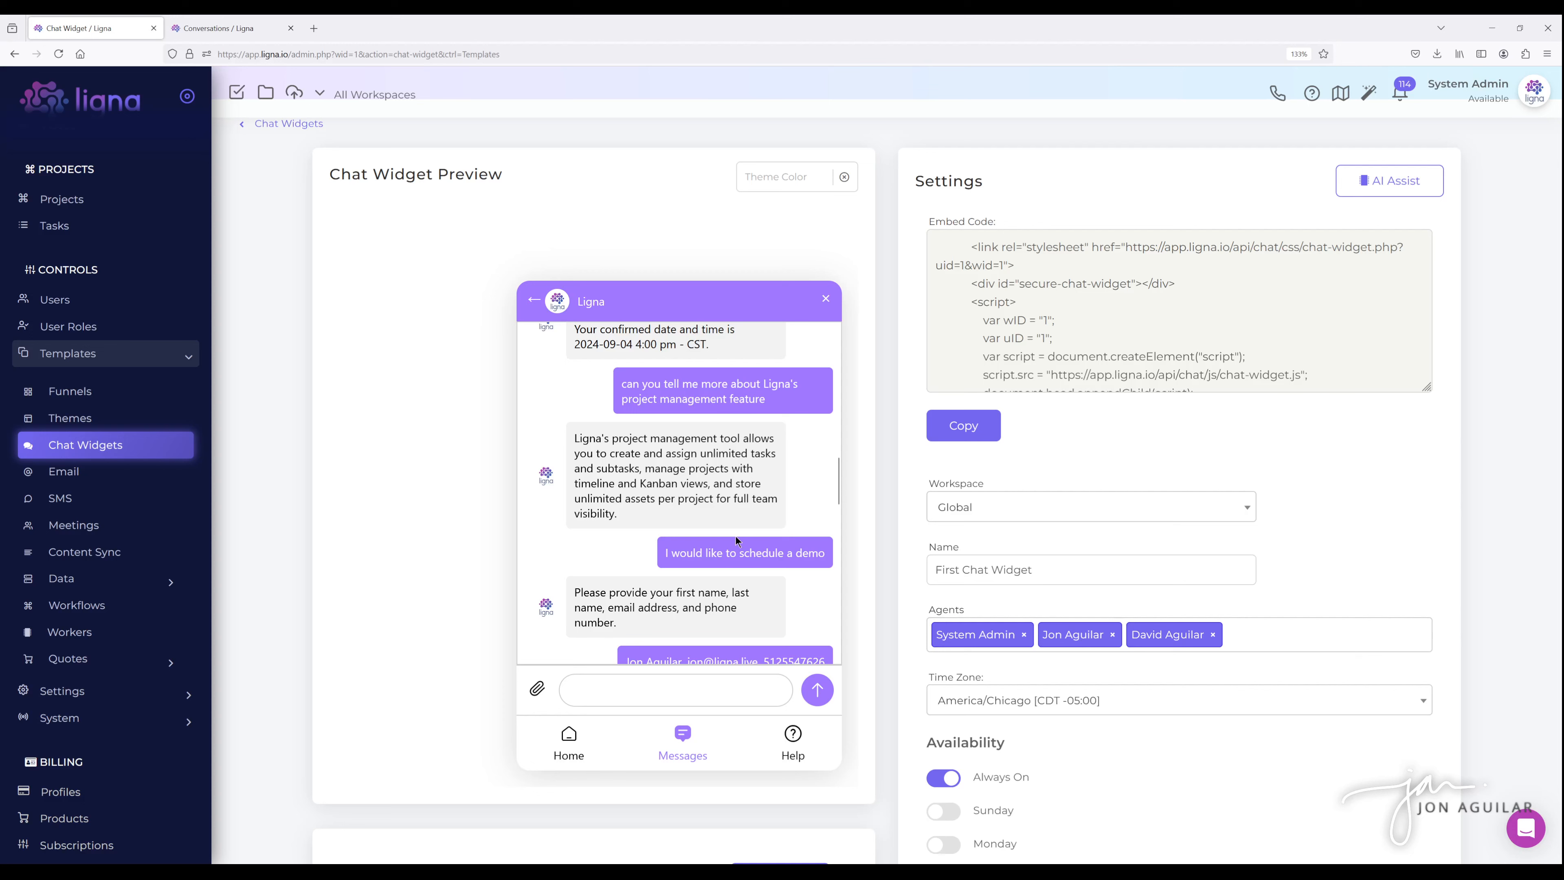
Examine the rest of the preview conversation, from the repeated contact questions to the mixed sales agent and AI replies.
{"action": "scroll", "coordinate": [731, 476], "scroll_direction": "down", "scroll_amount": 15}
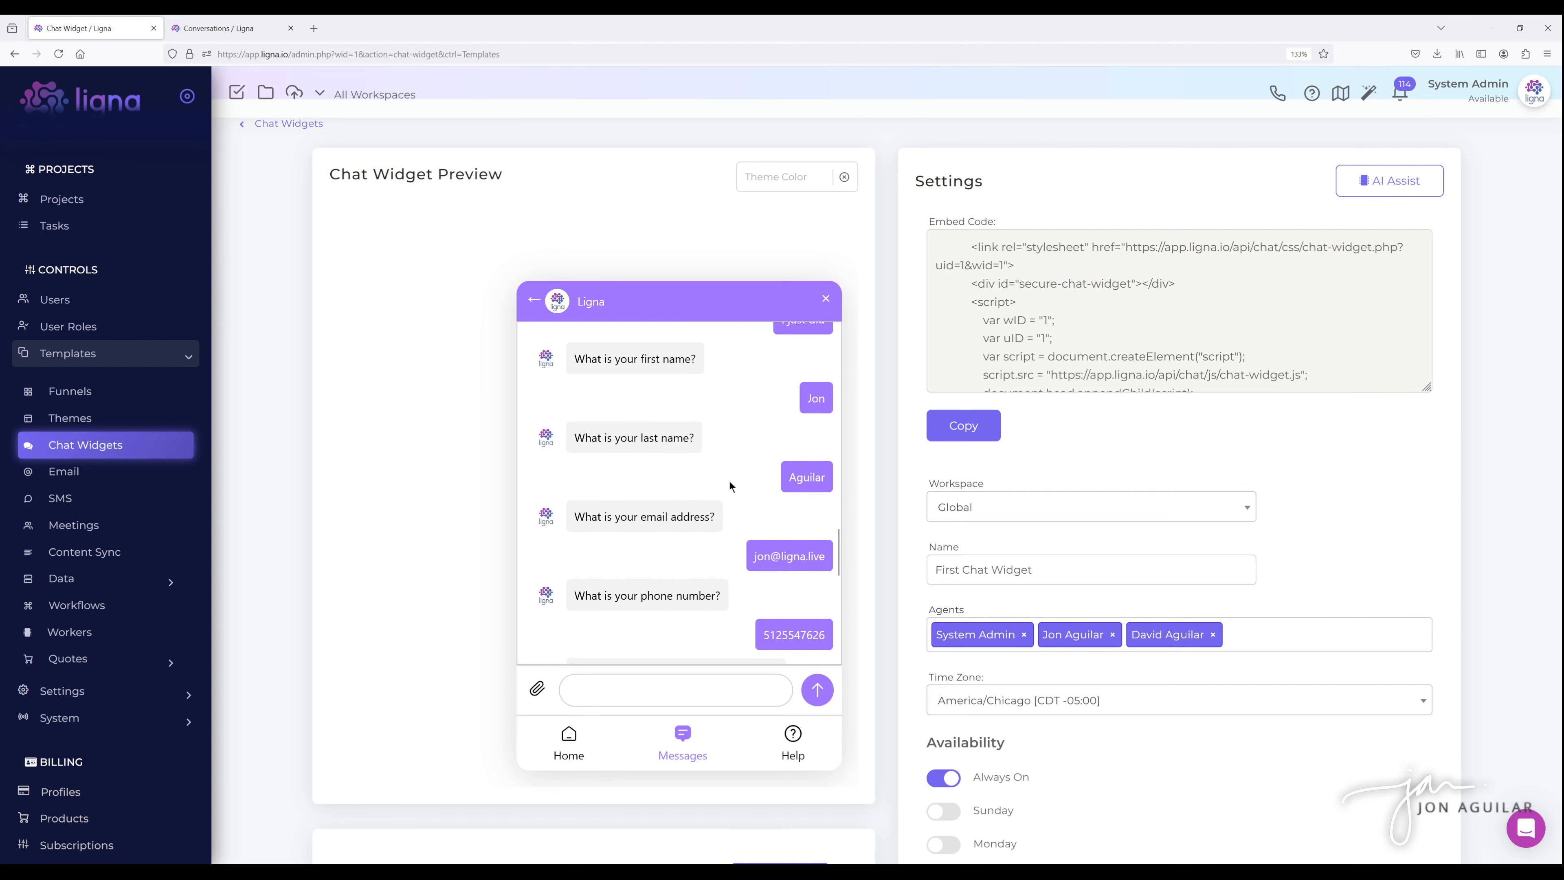
{"action": "scroll", "coordinate": [719, 431], "scroll_direction": "down", "scroll_amount": 3}
{"action": "scroll", "coordinate": [715, 462], "scroll_direction": "down", "scroll_amount": 3}
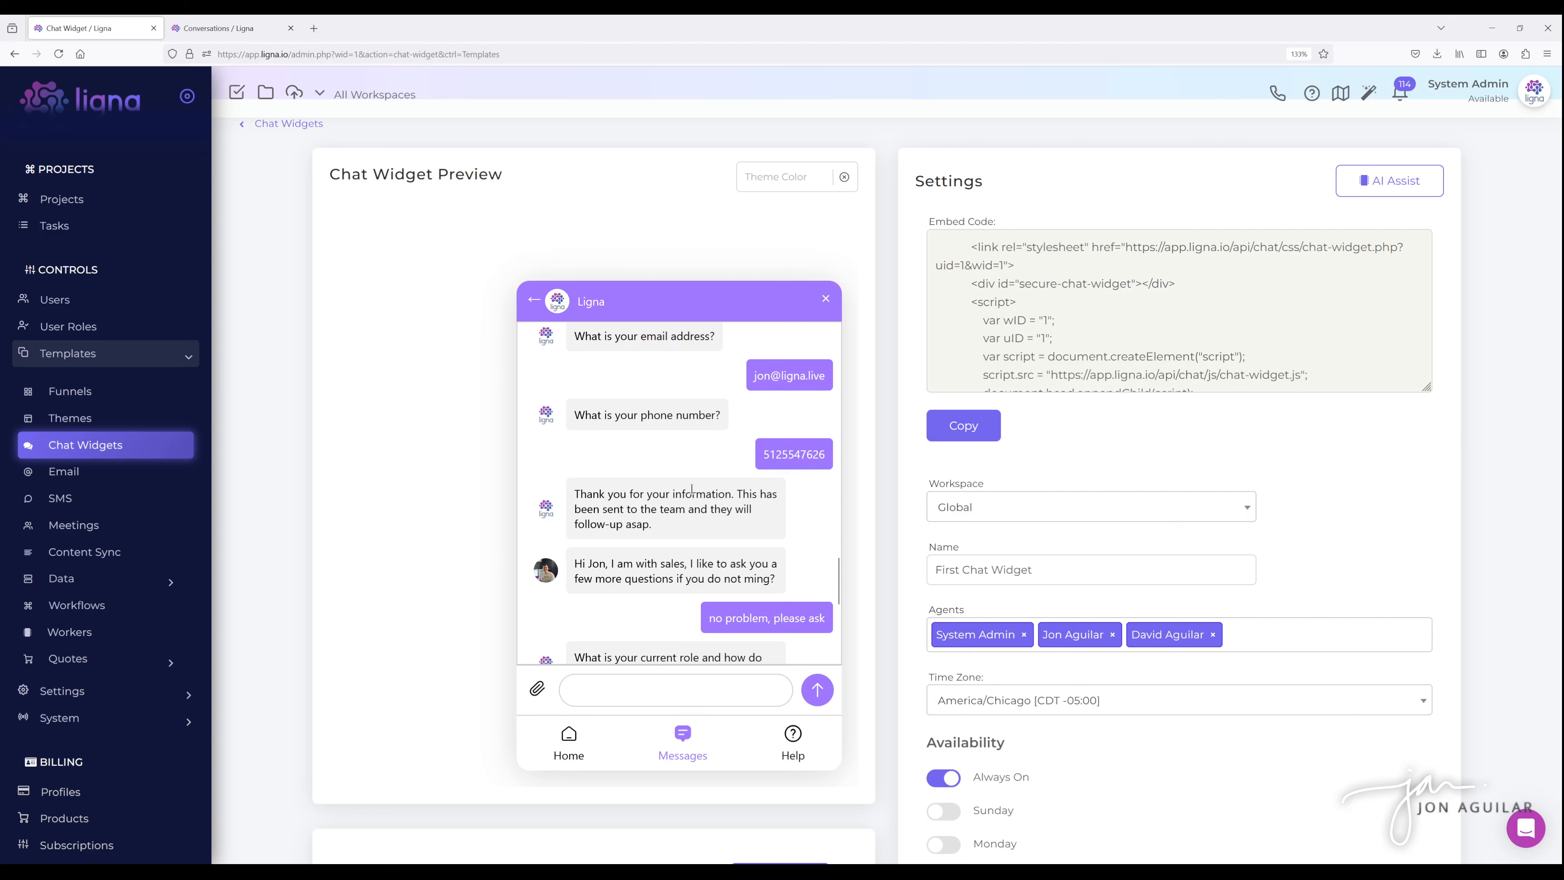
{"action": "scroll", "coordinate": [709, 486], "scroll_direction": "down", "scroll_amount": 3}
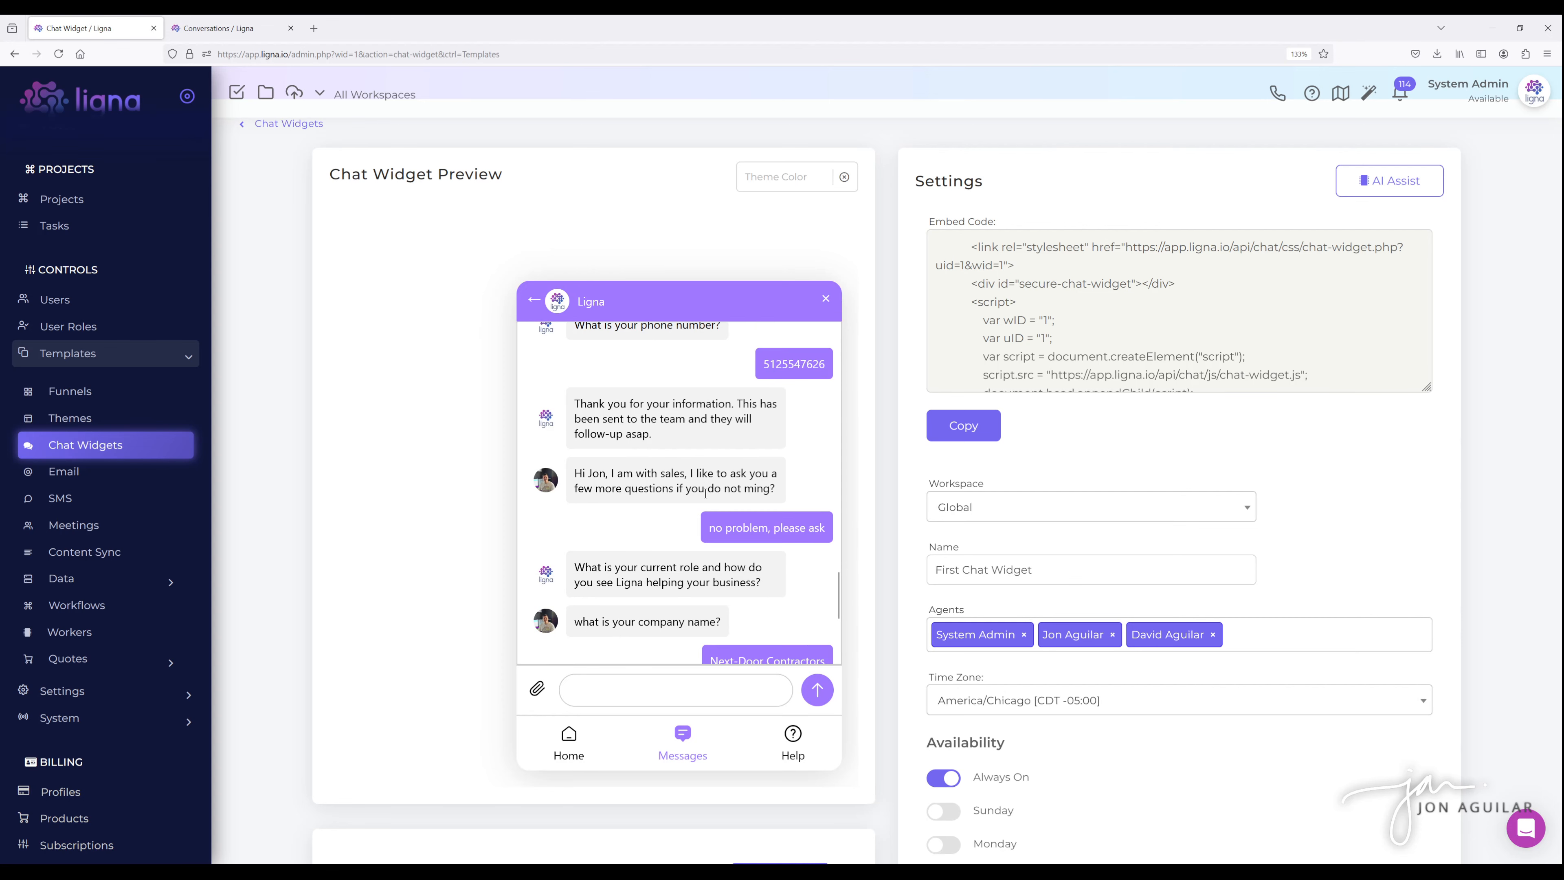
{"action": "scroll", "coordinate": [731, 439], "scroll_direction": "down", "scroll_amount": 3}
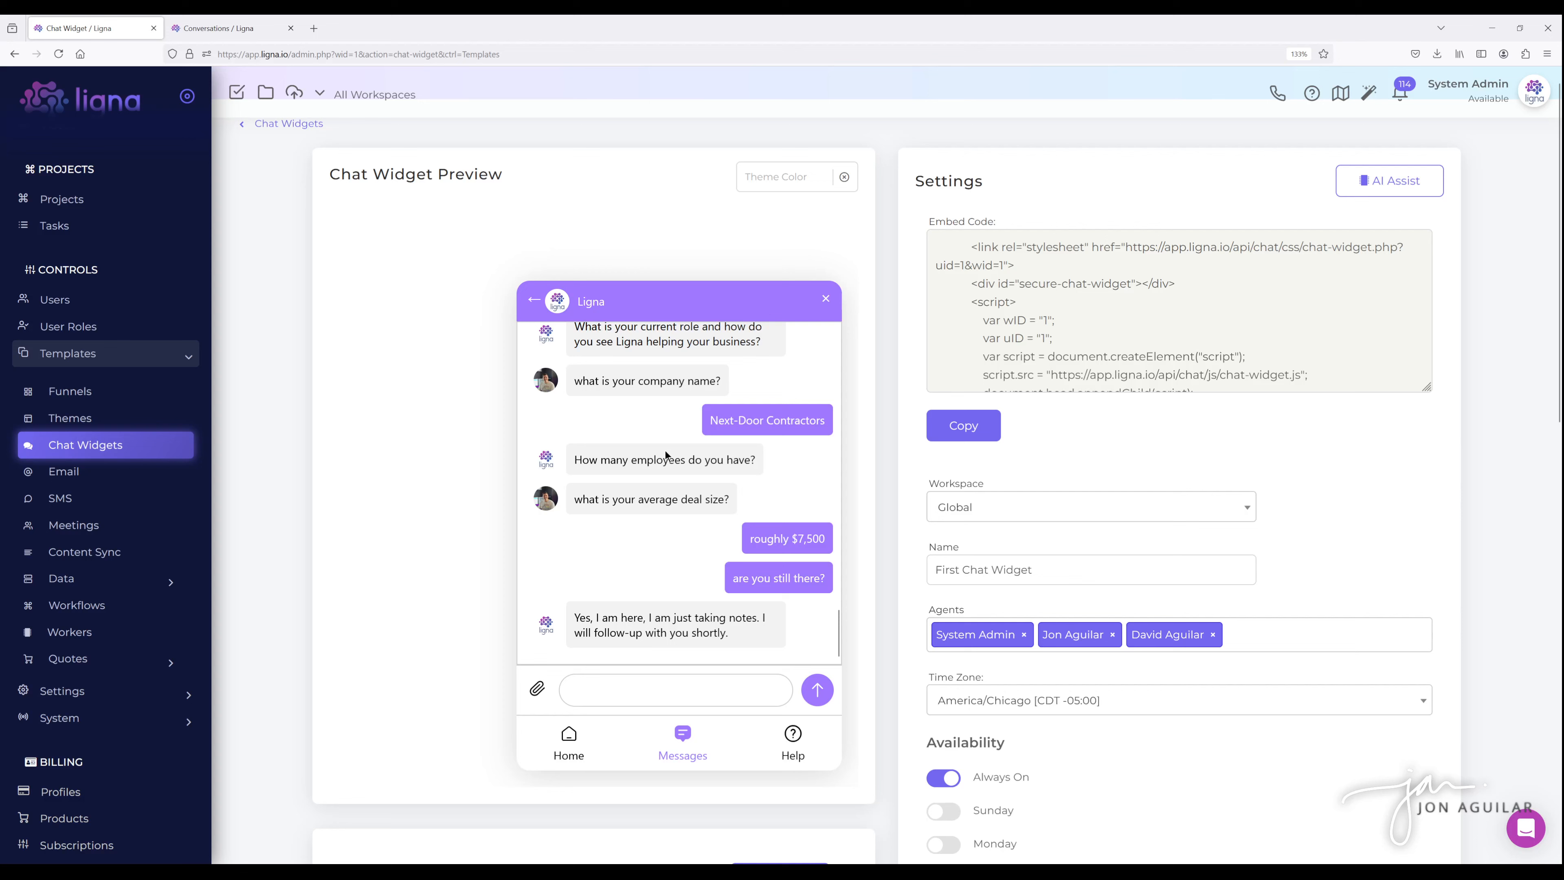
{"action": "scroll", "coordinate": [665, 455], "scroll_direction": "up", "scroll_amount": 2}
{"action": "scroll", "coordinate": [678, 500], "scroll_direction": "up", "scroll_amount": 2}
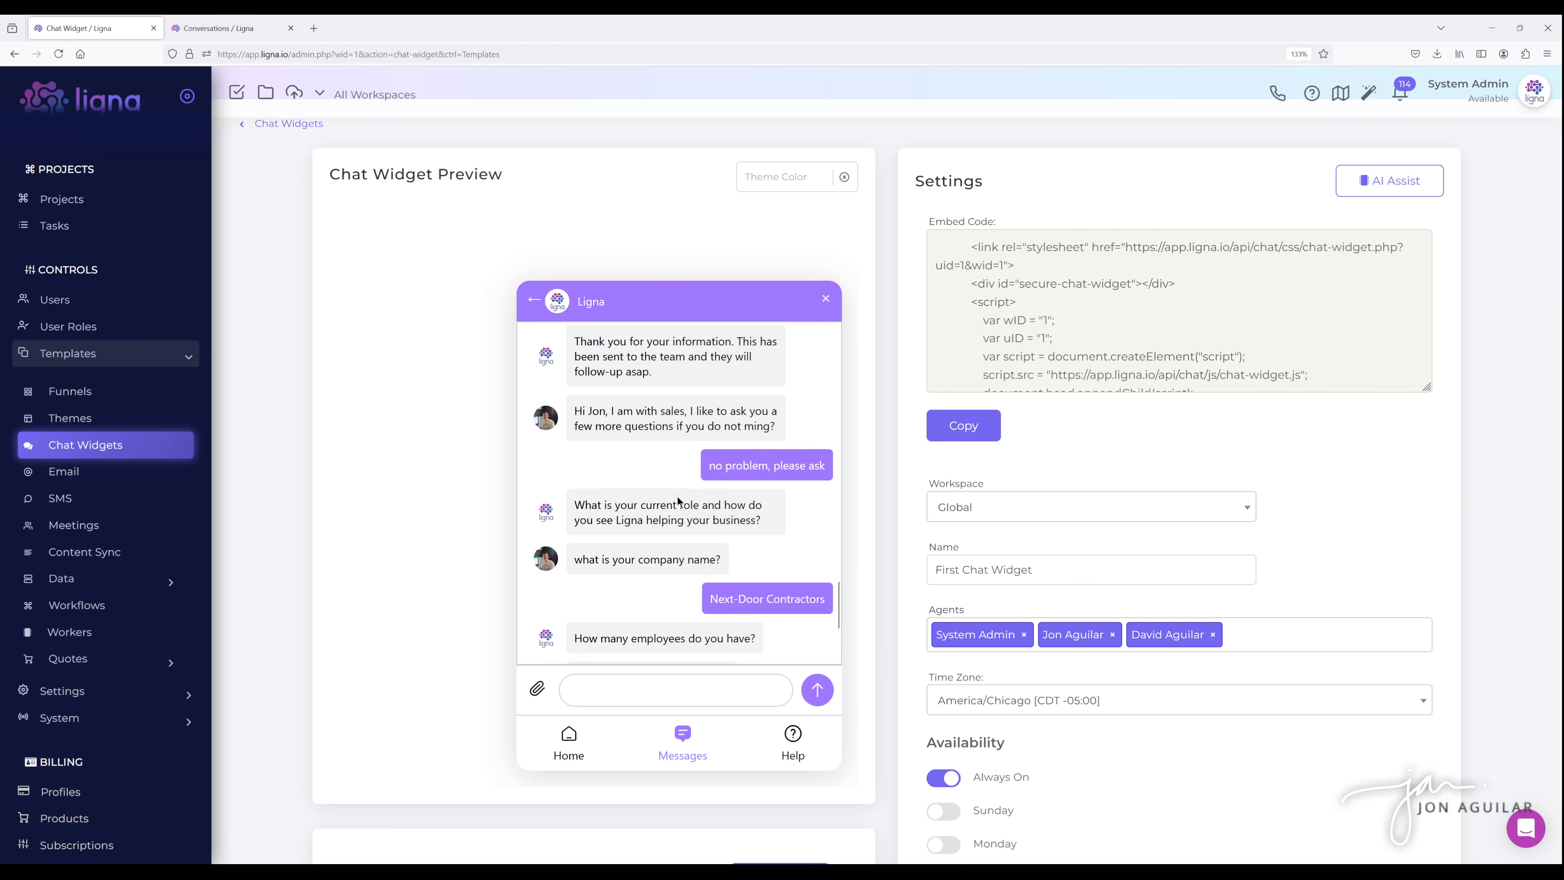
{"action": "scroll", "coordinate": [677, 497], "scroll_direction": "down", "scroll_amount": 3}
{"action": "scroll", "coordinate": [677, 495], "scroll_direction": "up", "scroll_amount": 3}
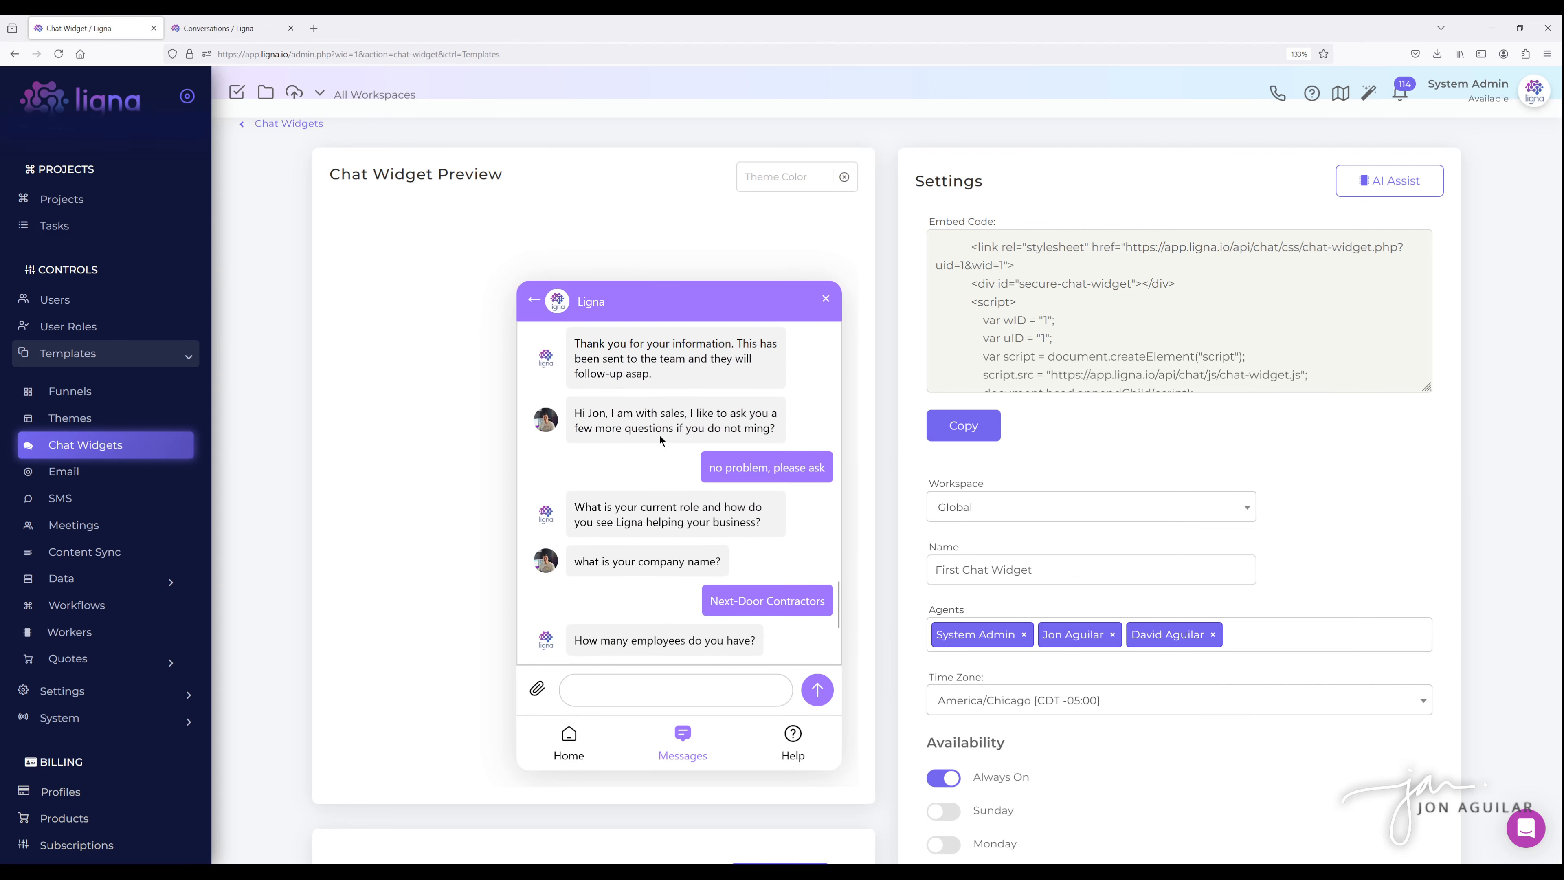
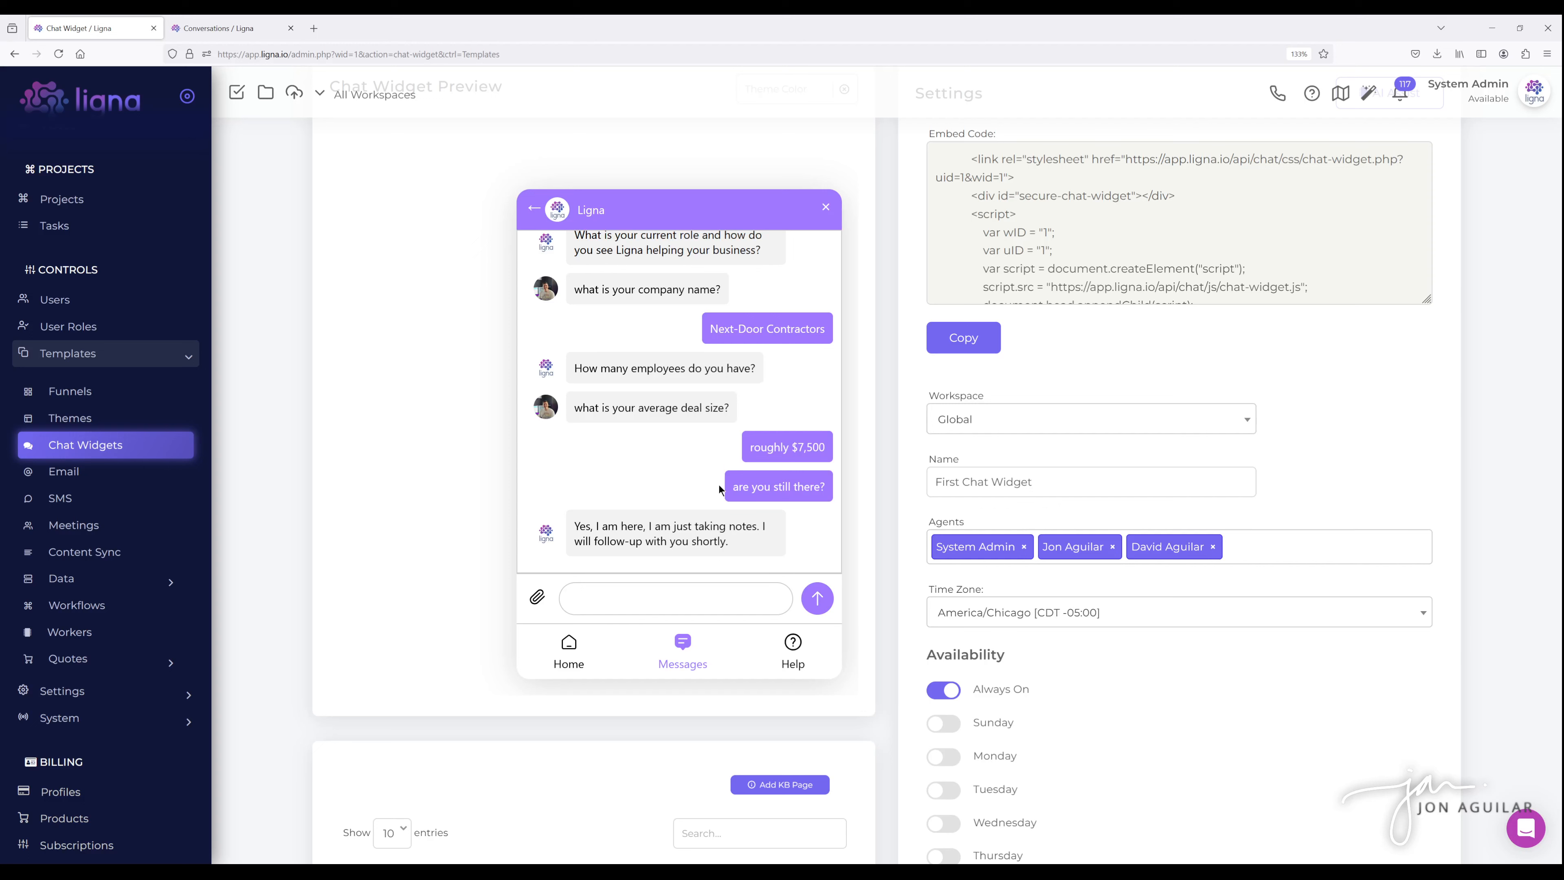
Switch to the Conversations page and review the agent's view of the same chat, comparing AI and human replies.
{"action": "left_click", "coordinate": [222, 31]}
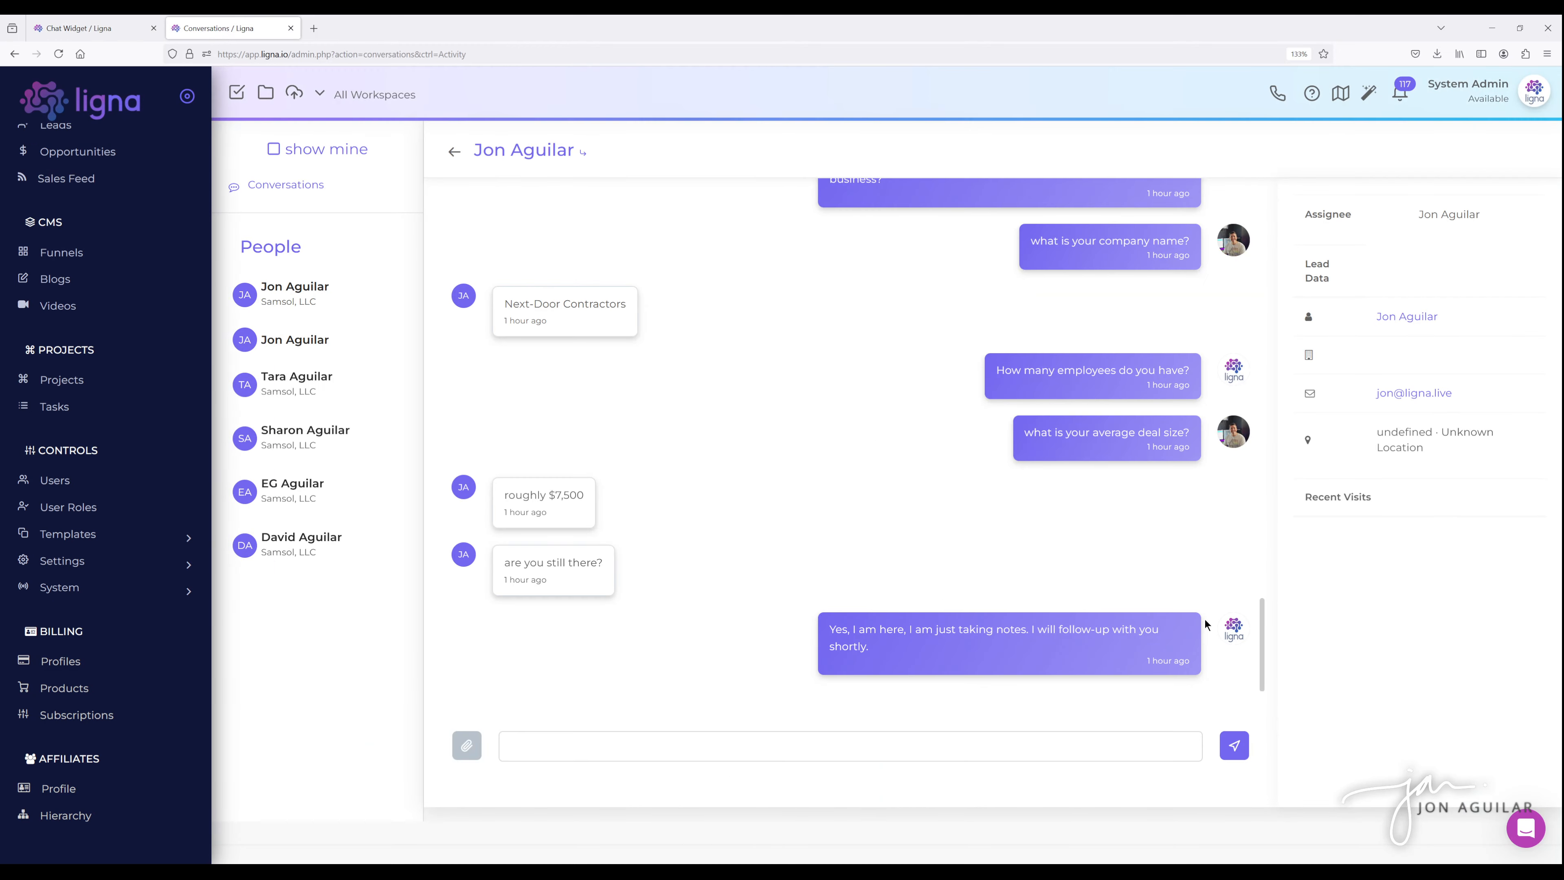
{"action": "scroll", "coordinate": [1206, 624], "scroll_direction": "up", "scroll_amount": 7}
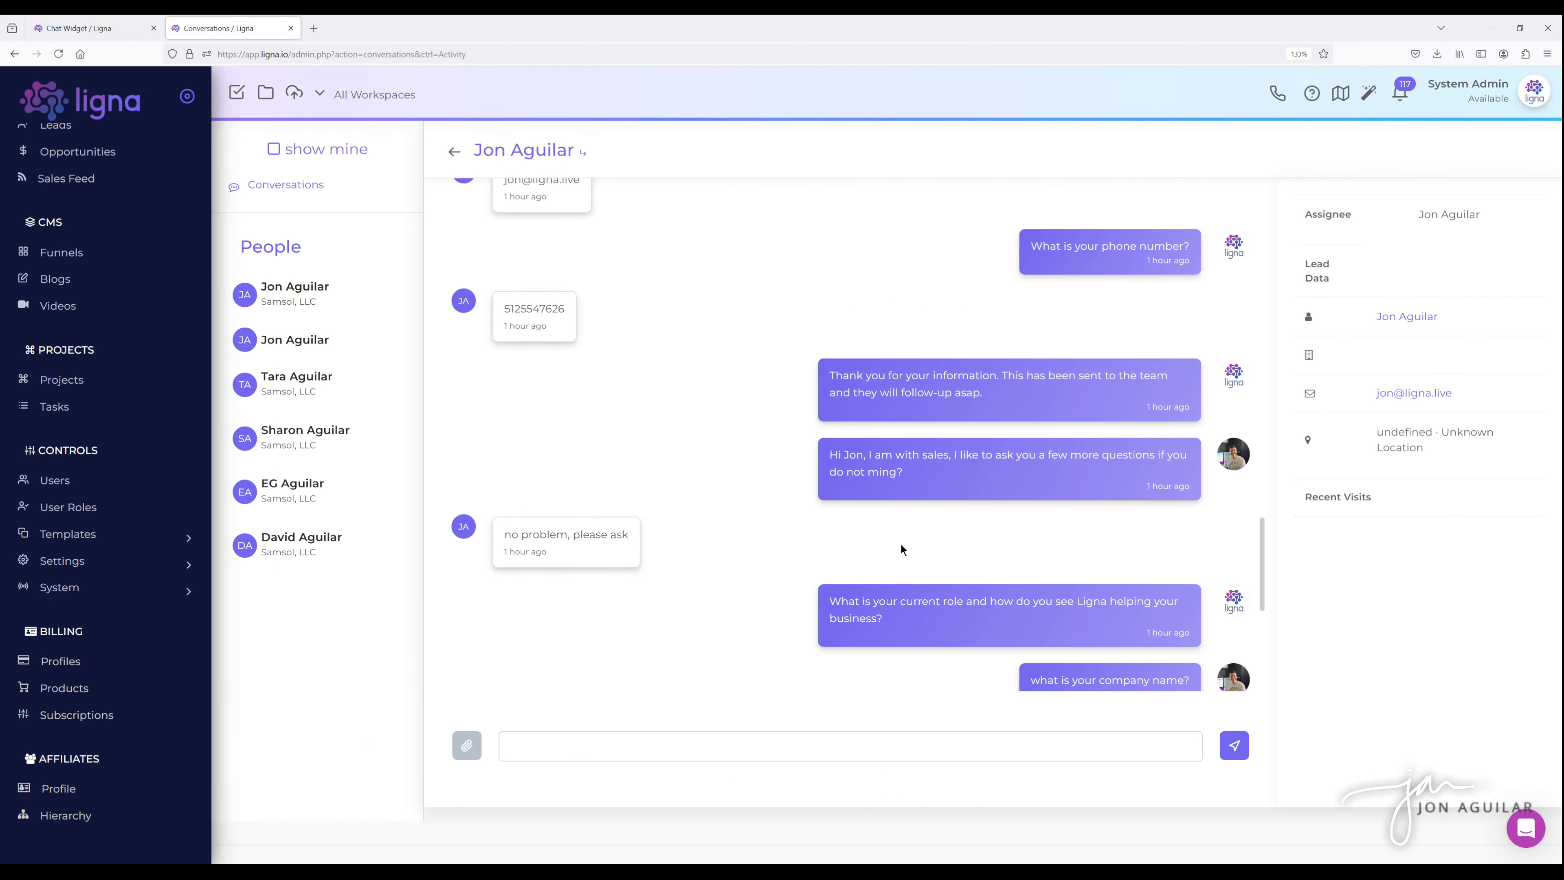
{"action": "scroll", "coordinate": [912, 549], "scroll_direction": "down", "scroll_amount": 4}
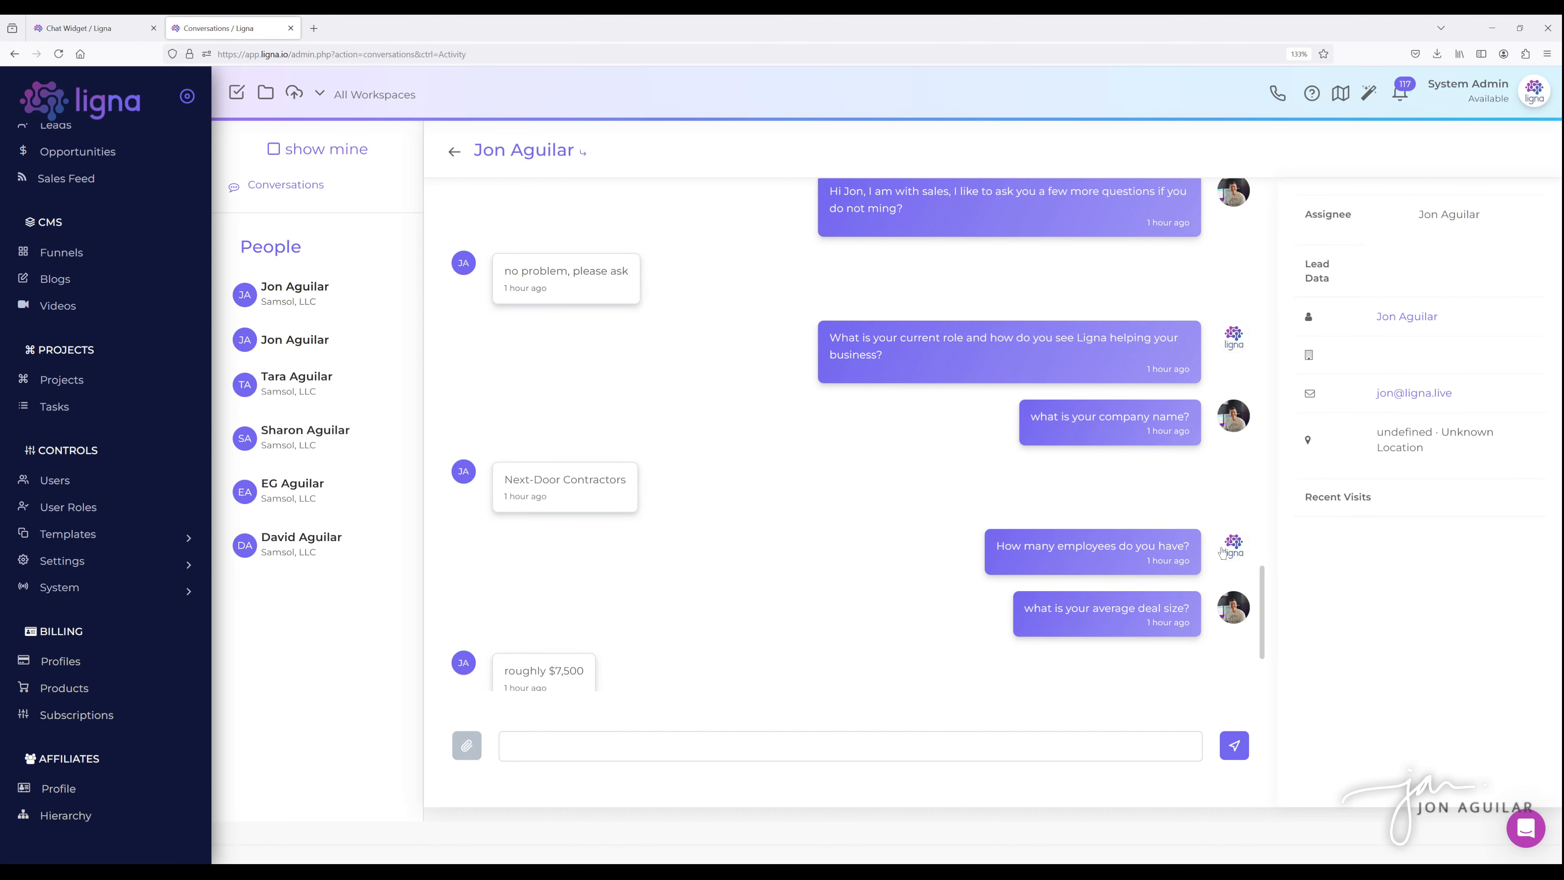
{"action": "scroll", "coordinate": [1056, 653], "scroll_direction": "down", "scroll_amount": 1}
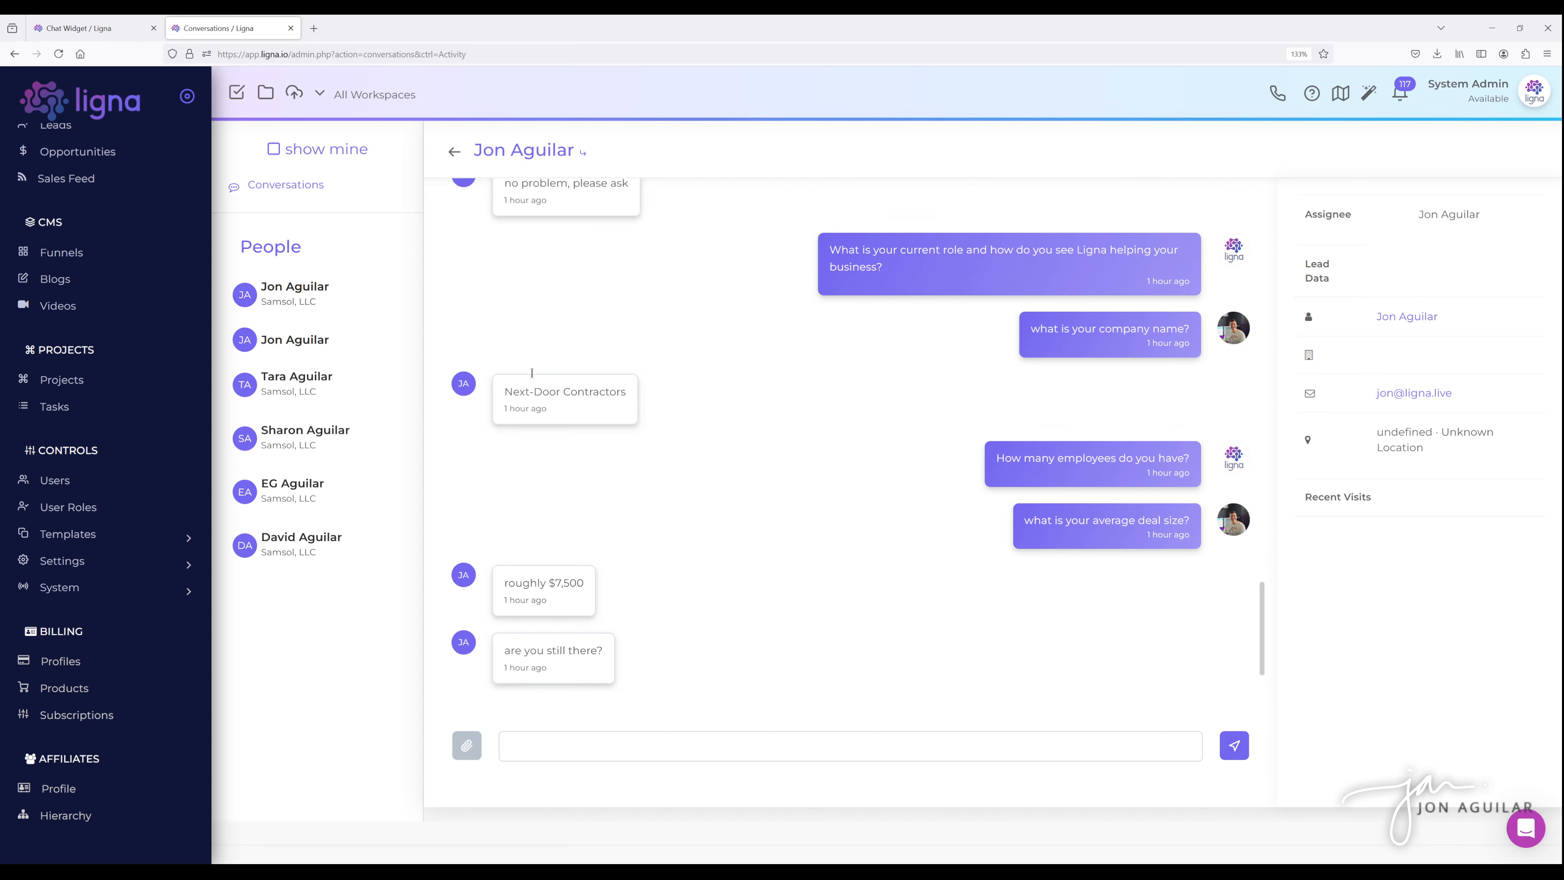
Focus the reply field in the agent's conversation view and inspect the location entry in the lead data.
{"action": "left_click", "coordinate": [560, 746]}
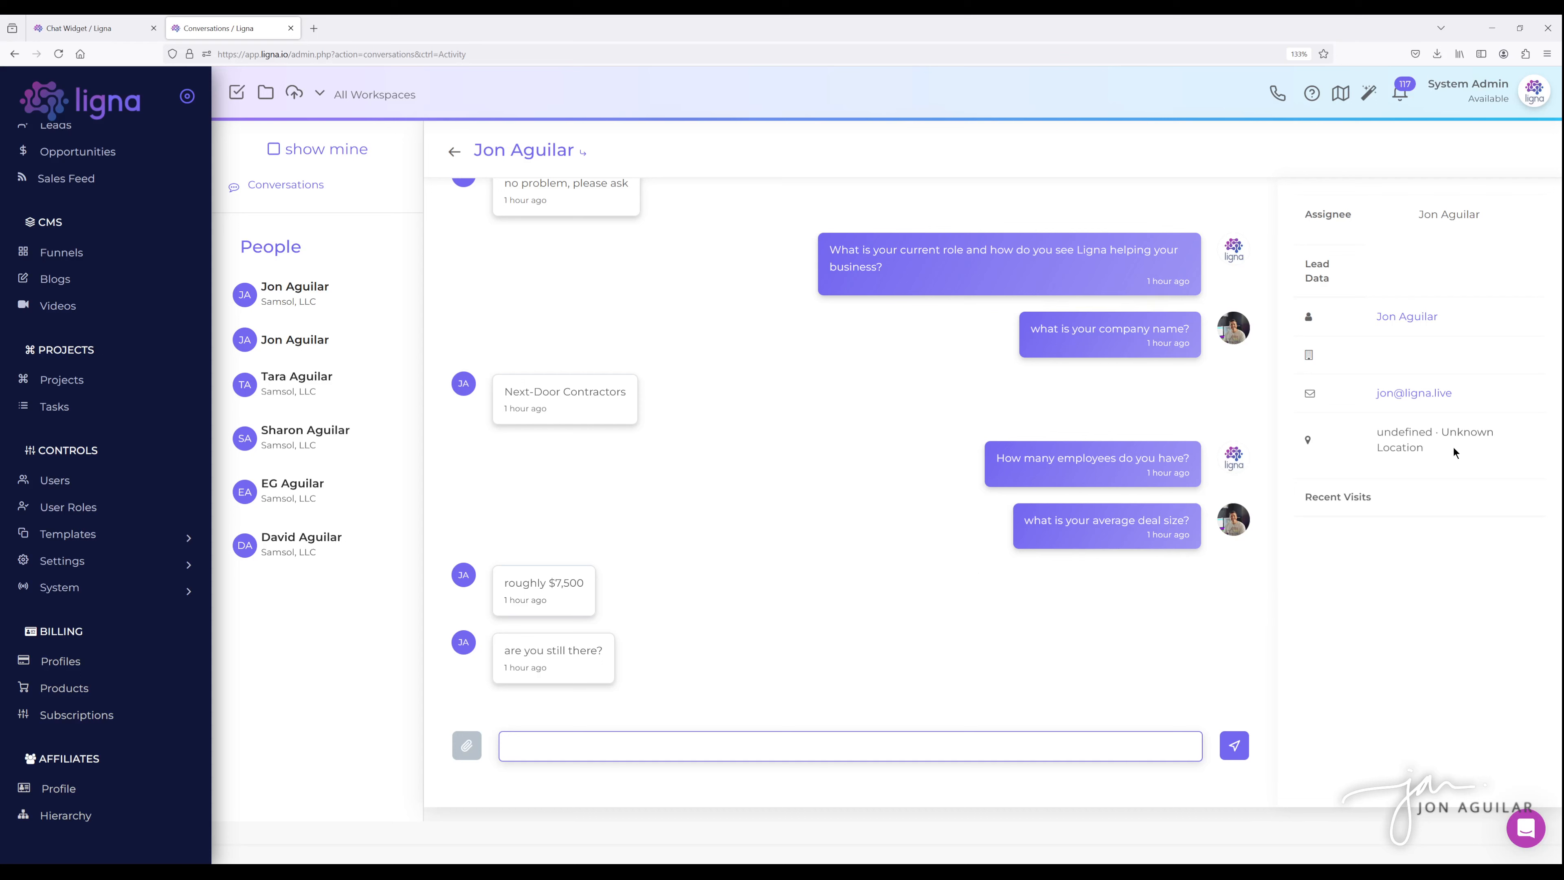
{"action": "left_click_drag", "start_coordinate": [1441, 453], "coordinate": [1379, 435]}
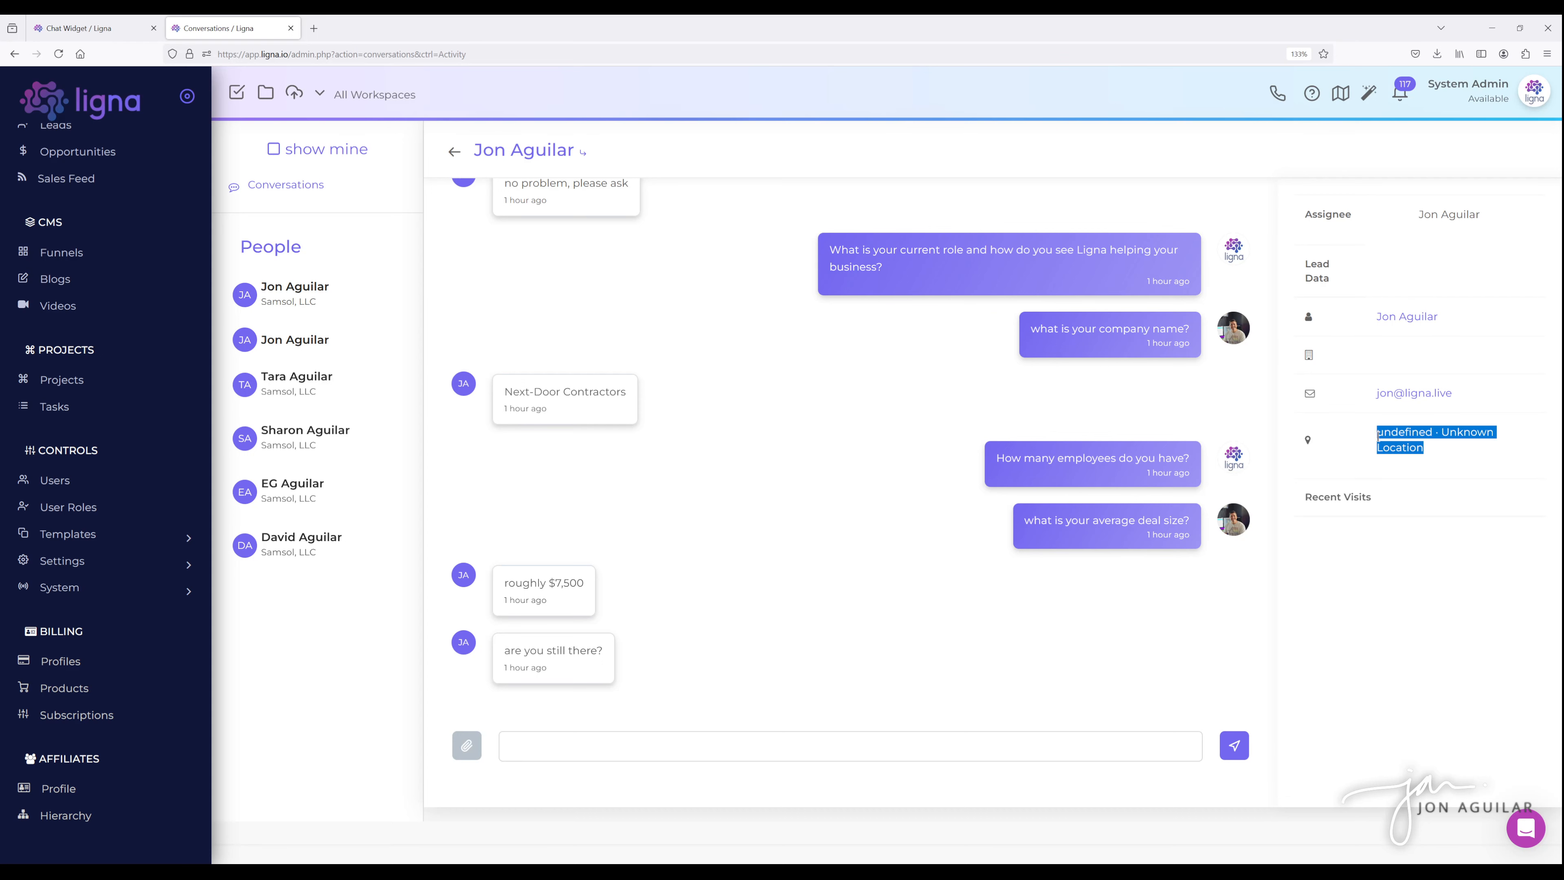
{"action": "left_click", "coordinate": [1418, 446]}
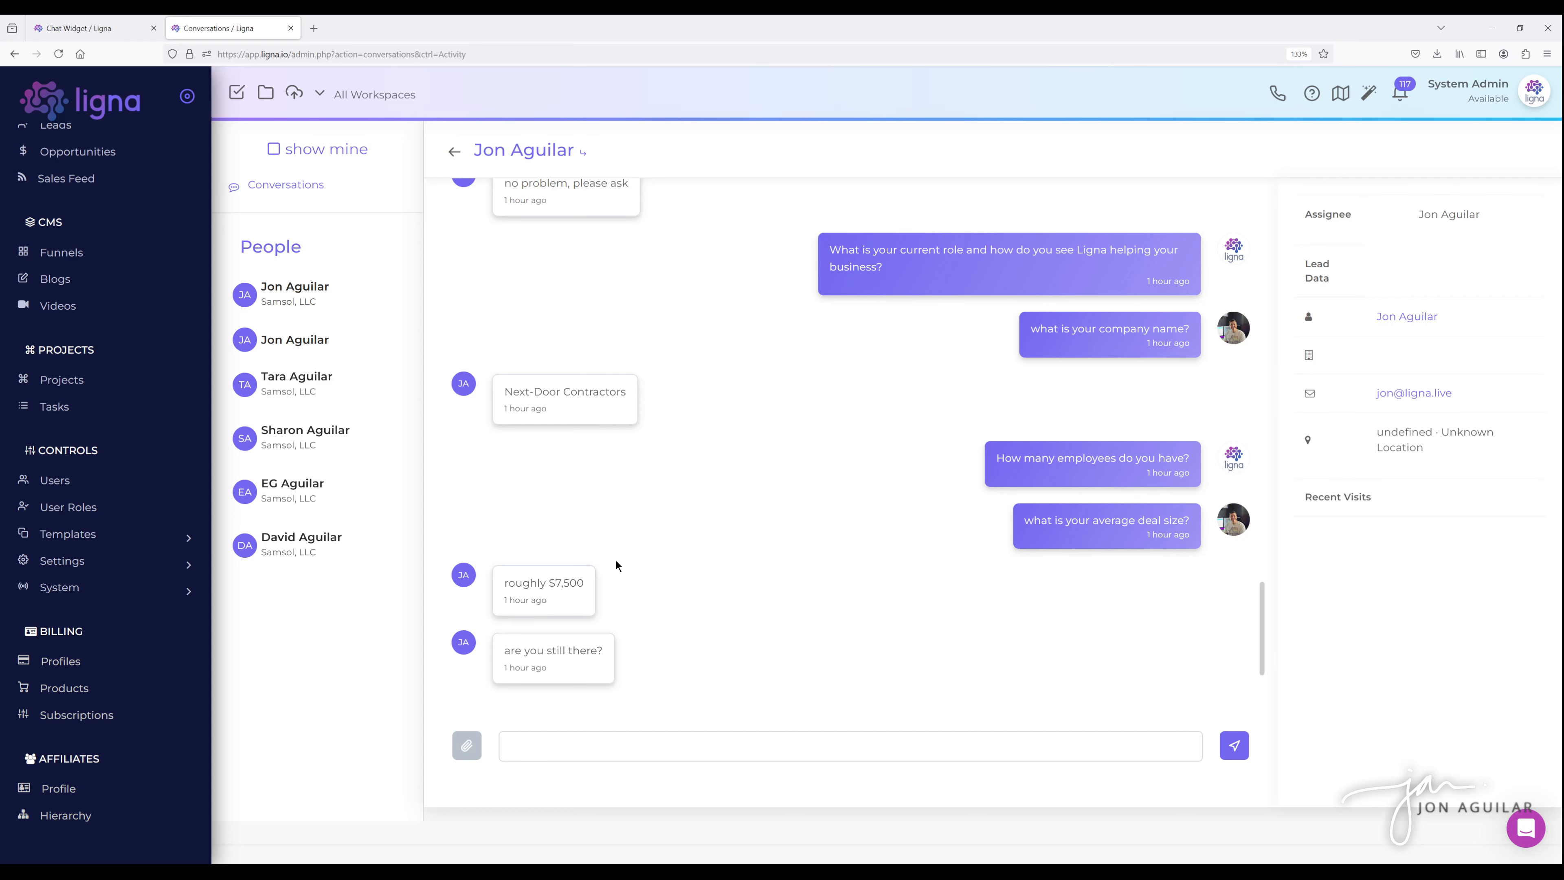
Return to the chat widget page and open the Pixels integration settings in a separate browser tab.
{"action": "left_click", "coordinate": [92, 28]}
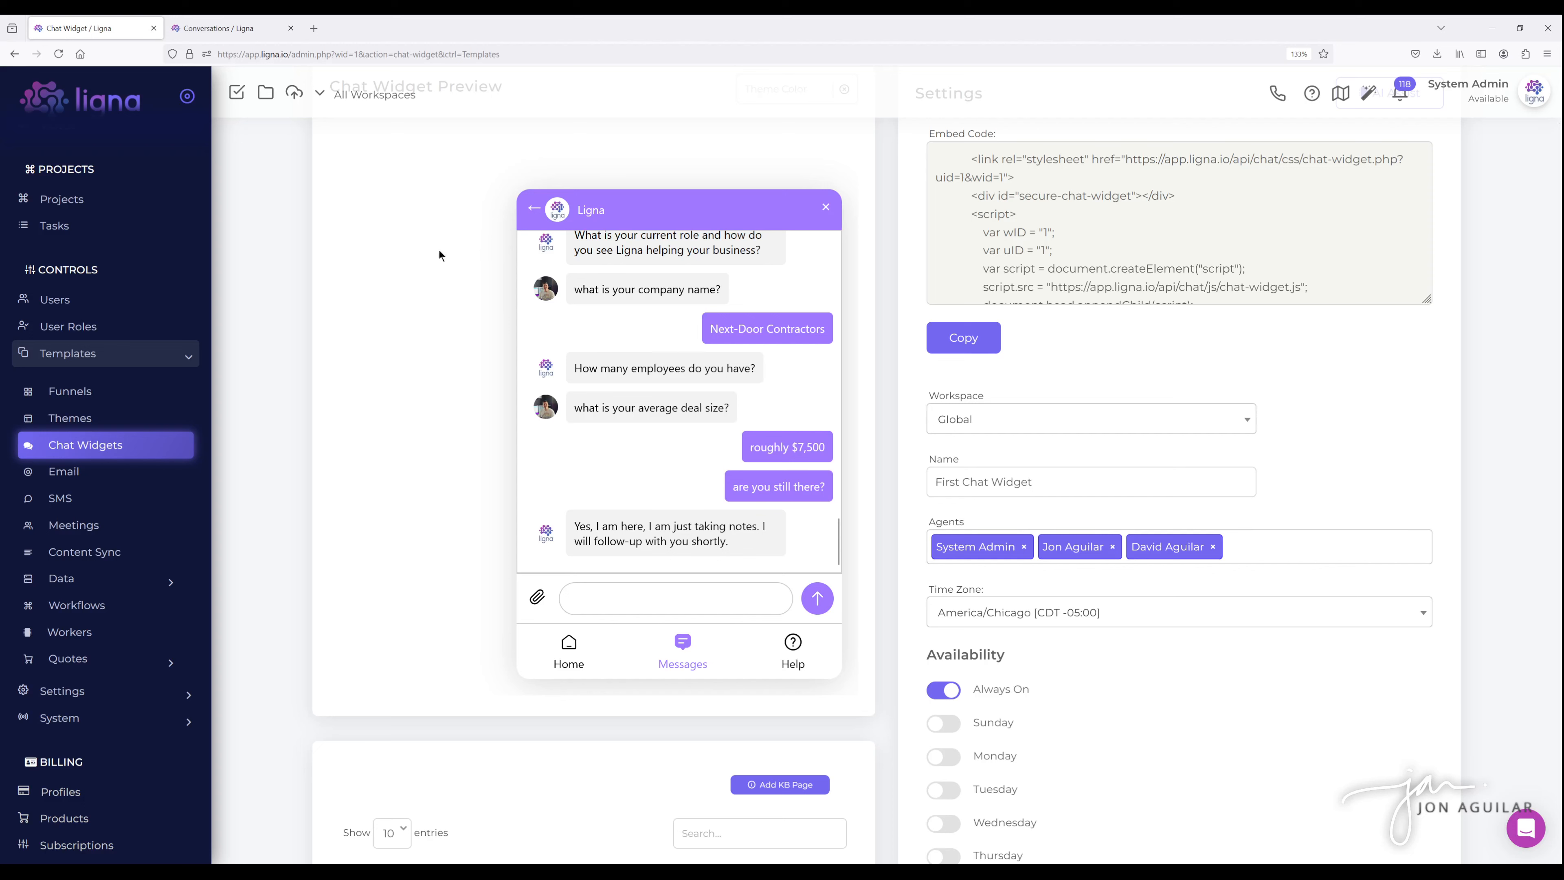
{"action": "scroll", "coordinate": [119, 459], "scroll_direction": "down", "scroll_amount": 4}
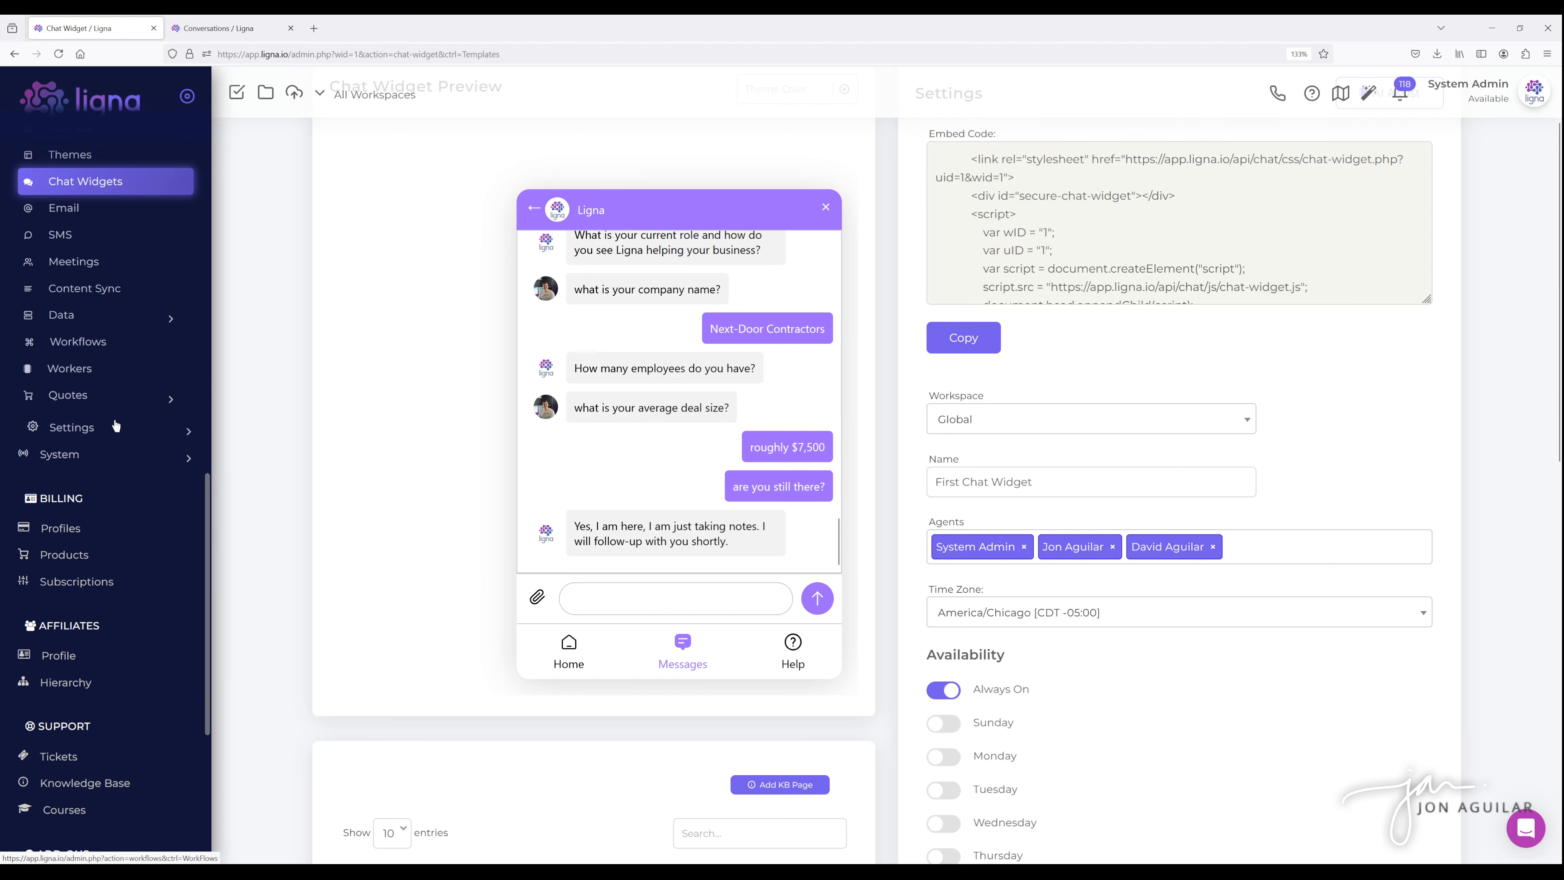
{"action": "left_click", "coordinate": [103, 425]}
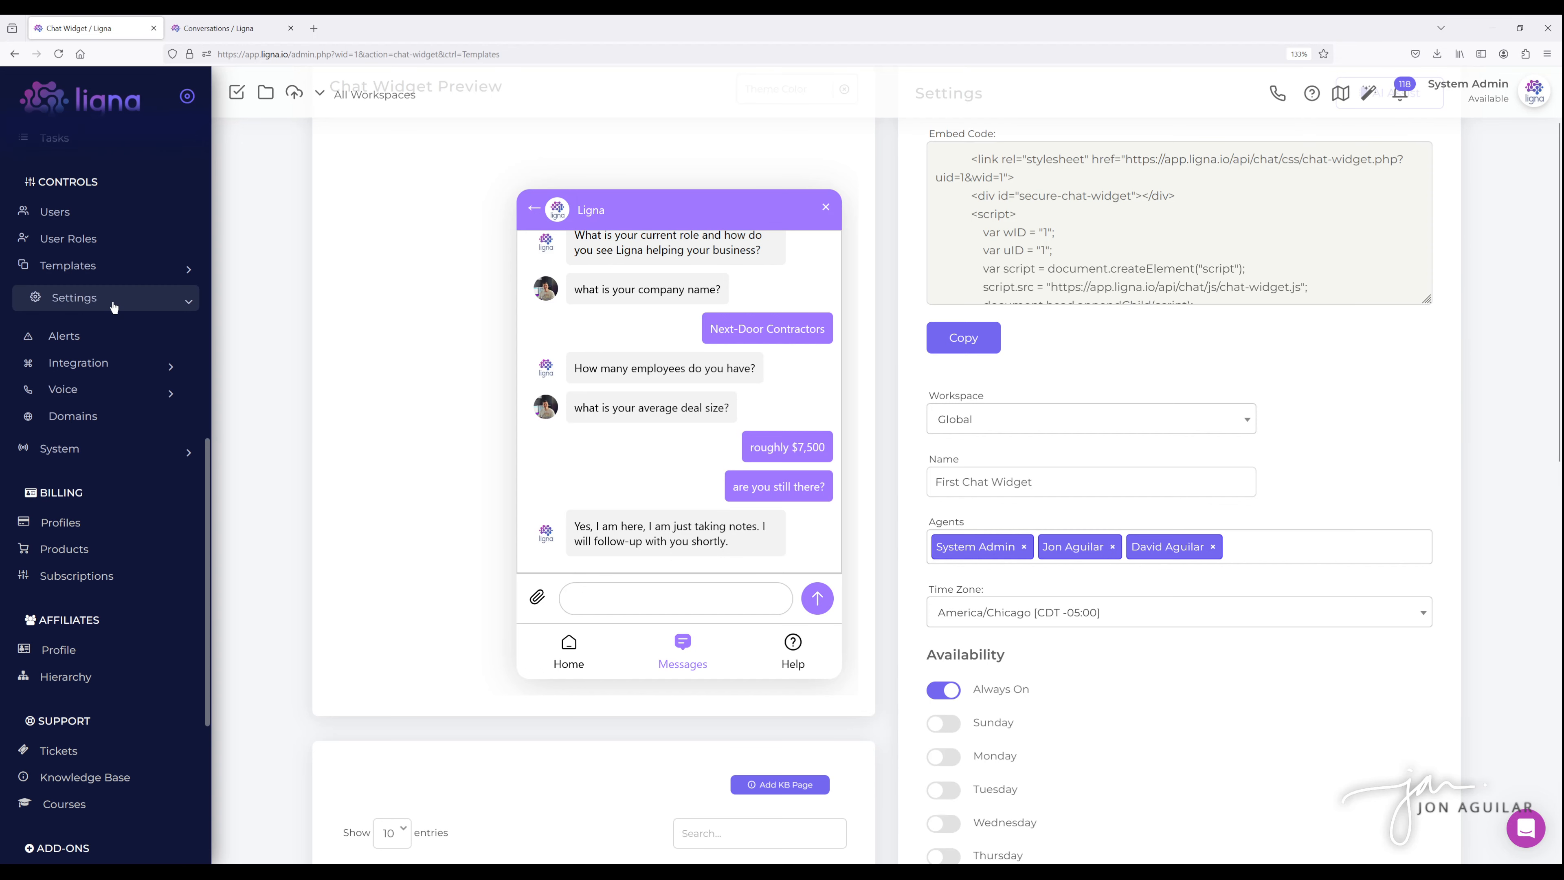
{"action": "left_click", "coordinate": [94, 364]}
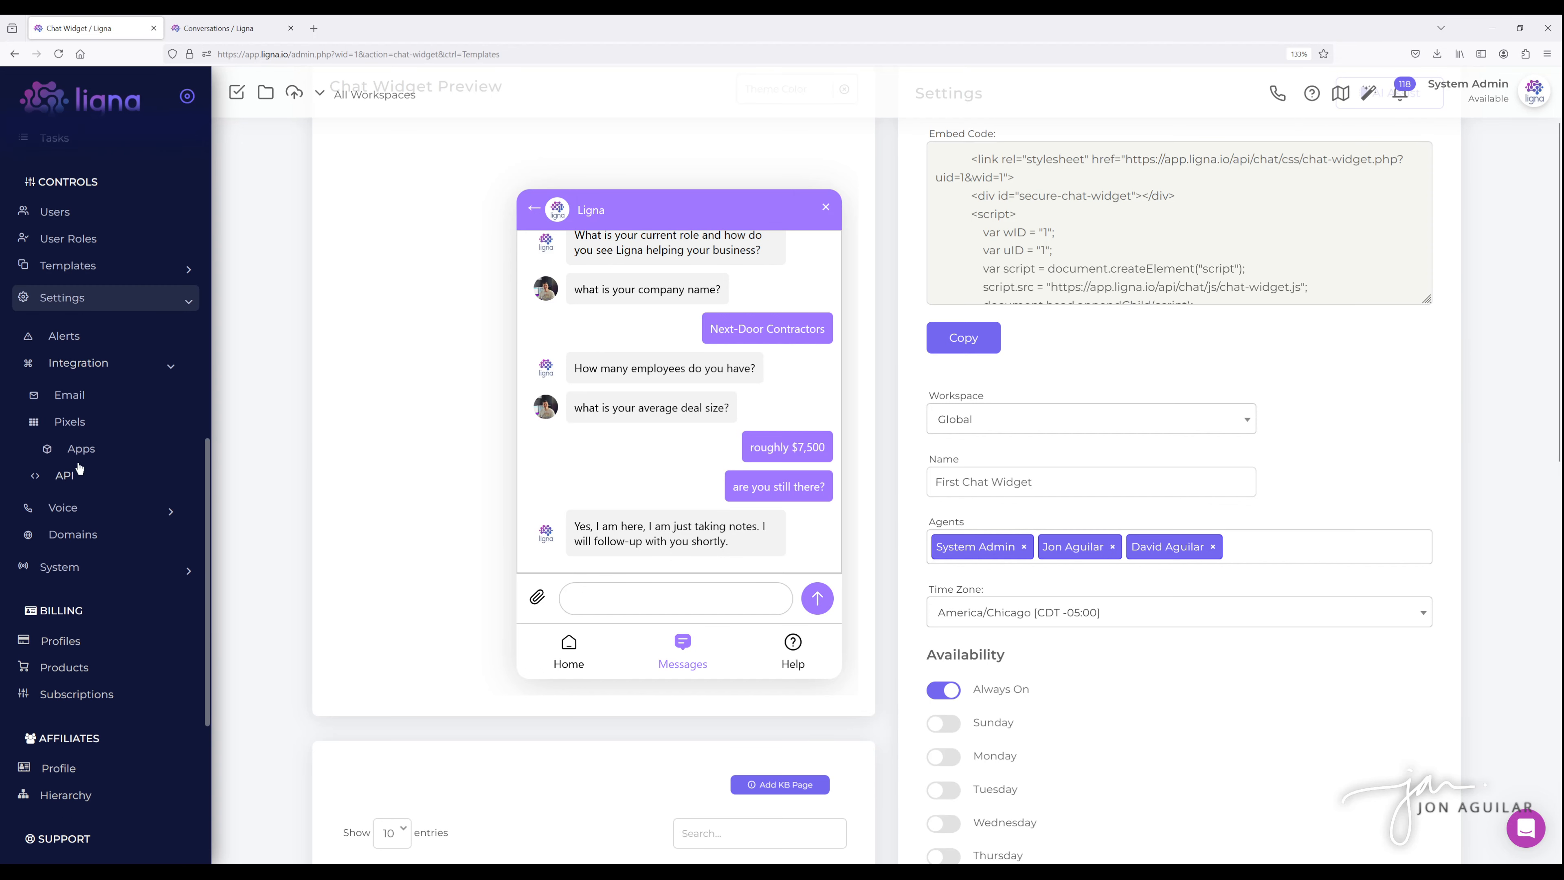
{"action": "middle_click", "coordinate": [78, 424]}
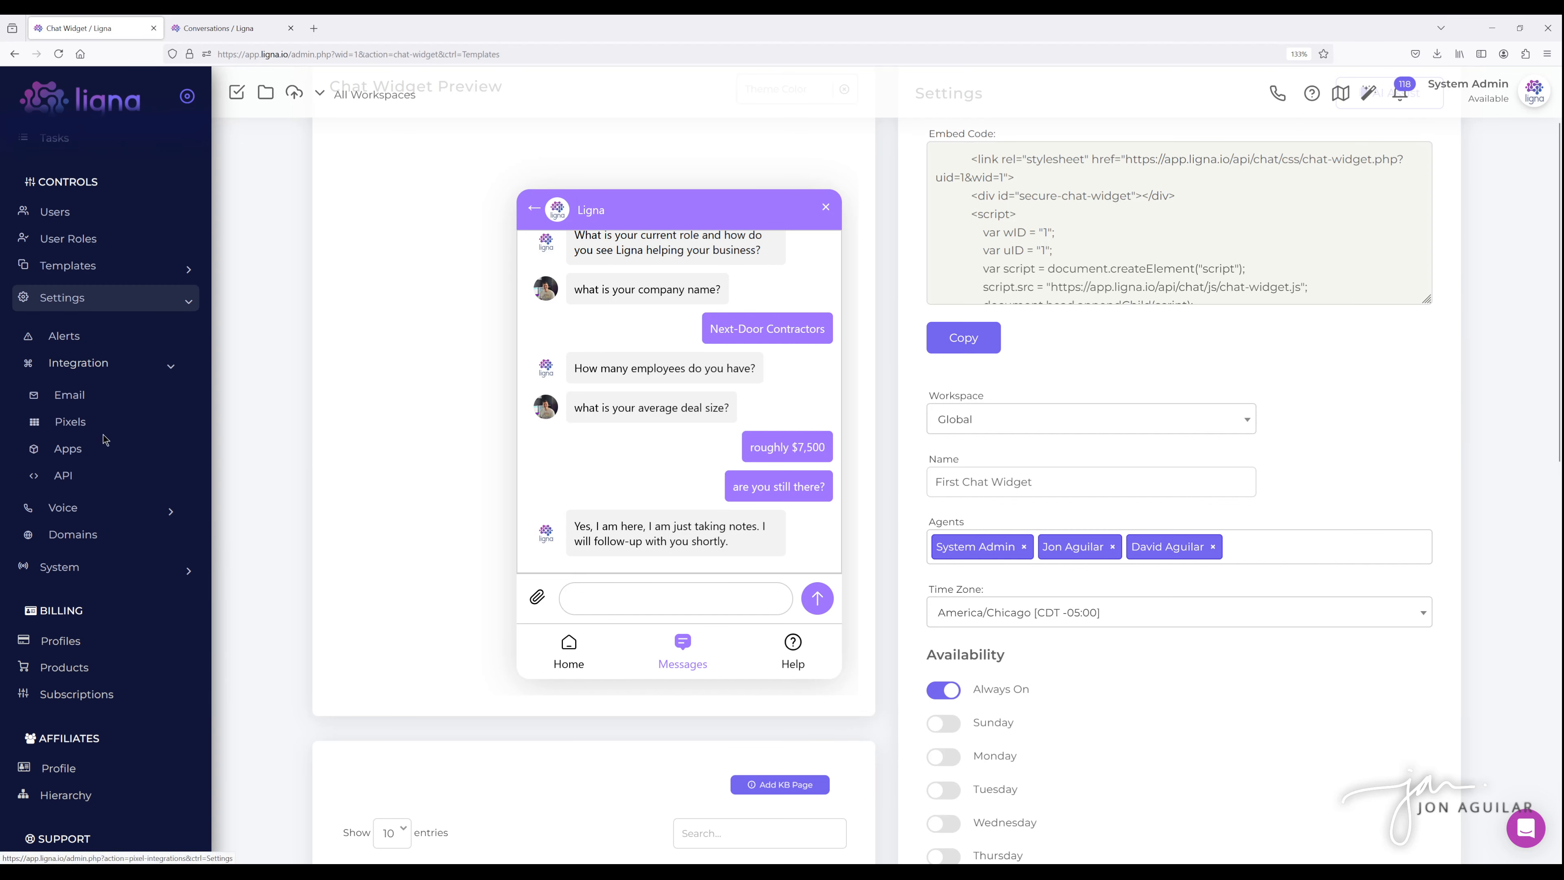
{"action": "left_click", "coordinate": [224, 29]}
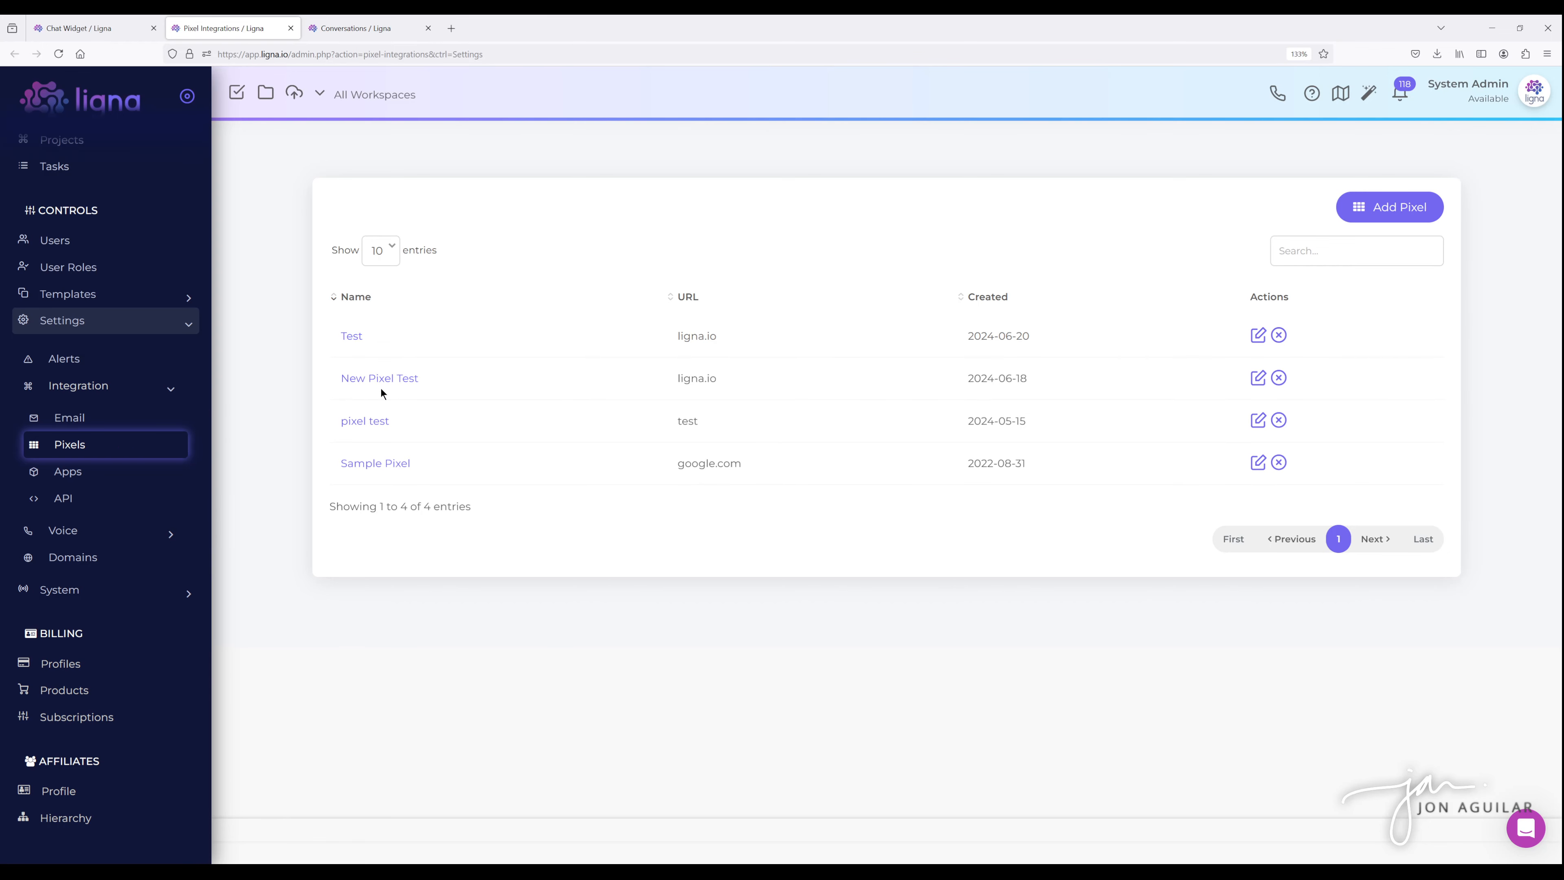
View the form for adding a pixel, close it without saving, and open the New Pixel Test integration.
{"action": "left_click", "coordinate": [1390, 207]}
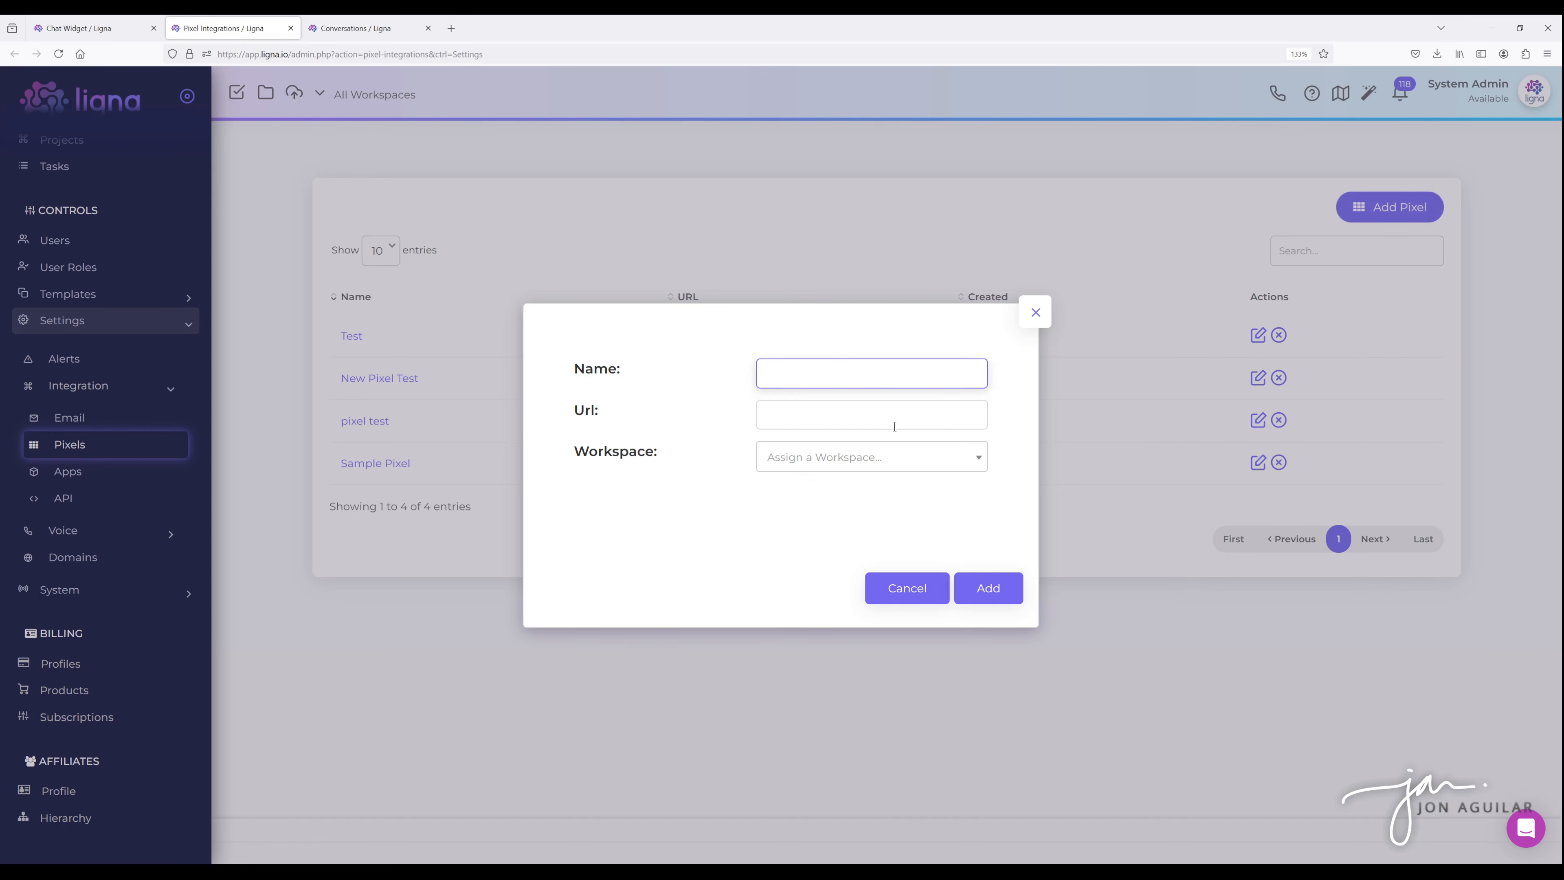
{"action": "left_click", "coordinate": [1036, 313]}
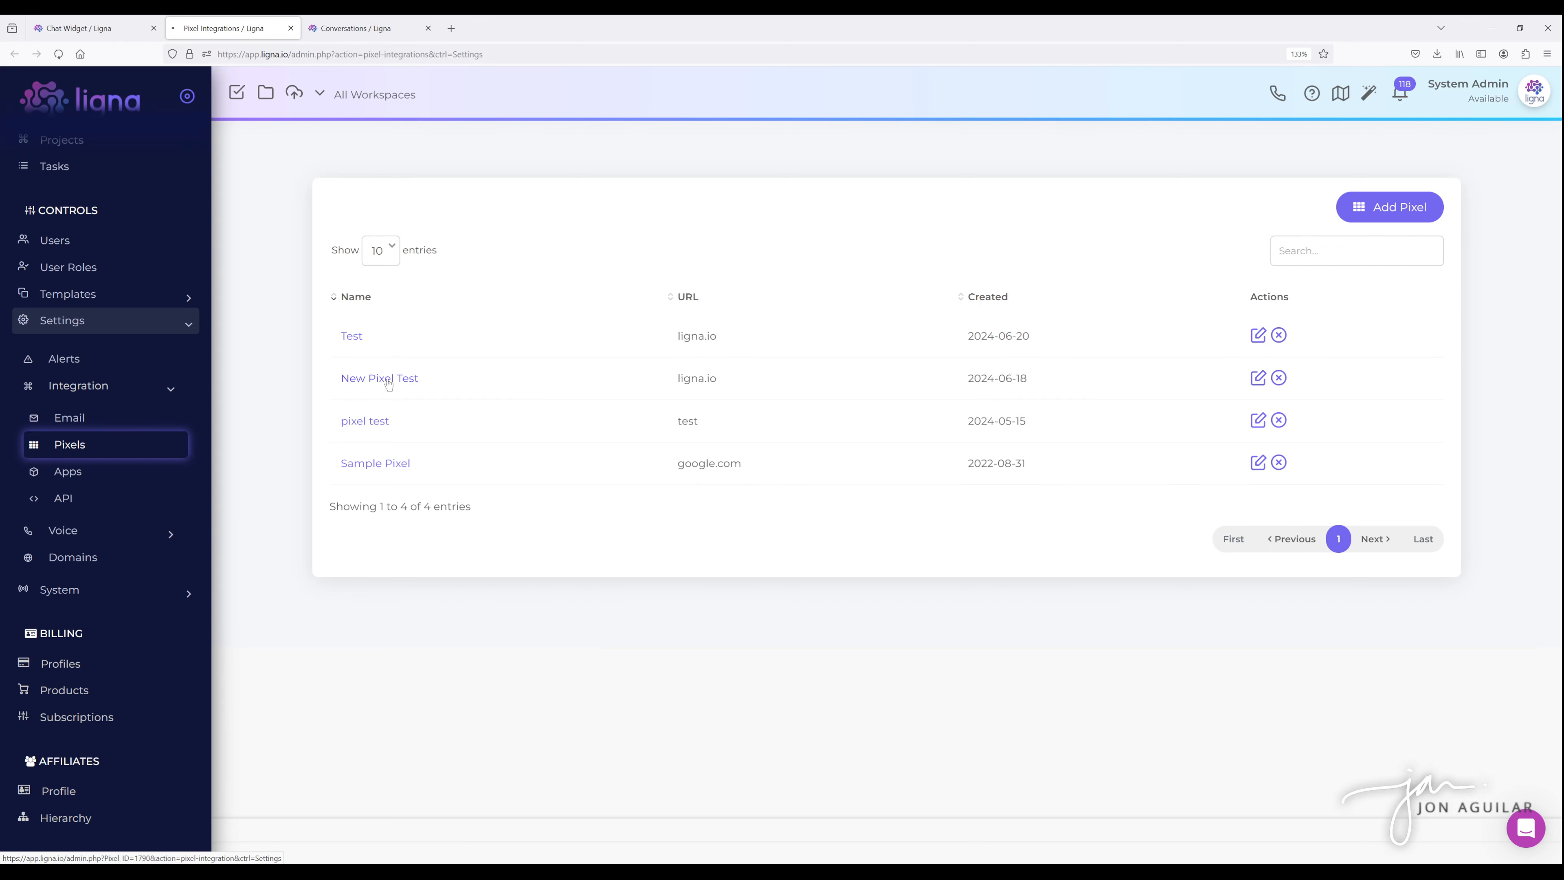
{"action": "left_click", "coordinate": [388, 381]}
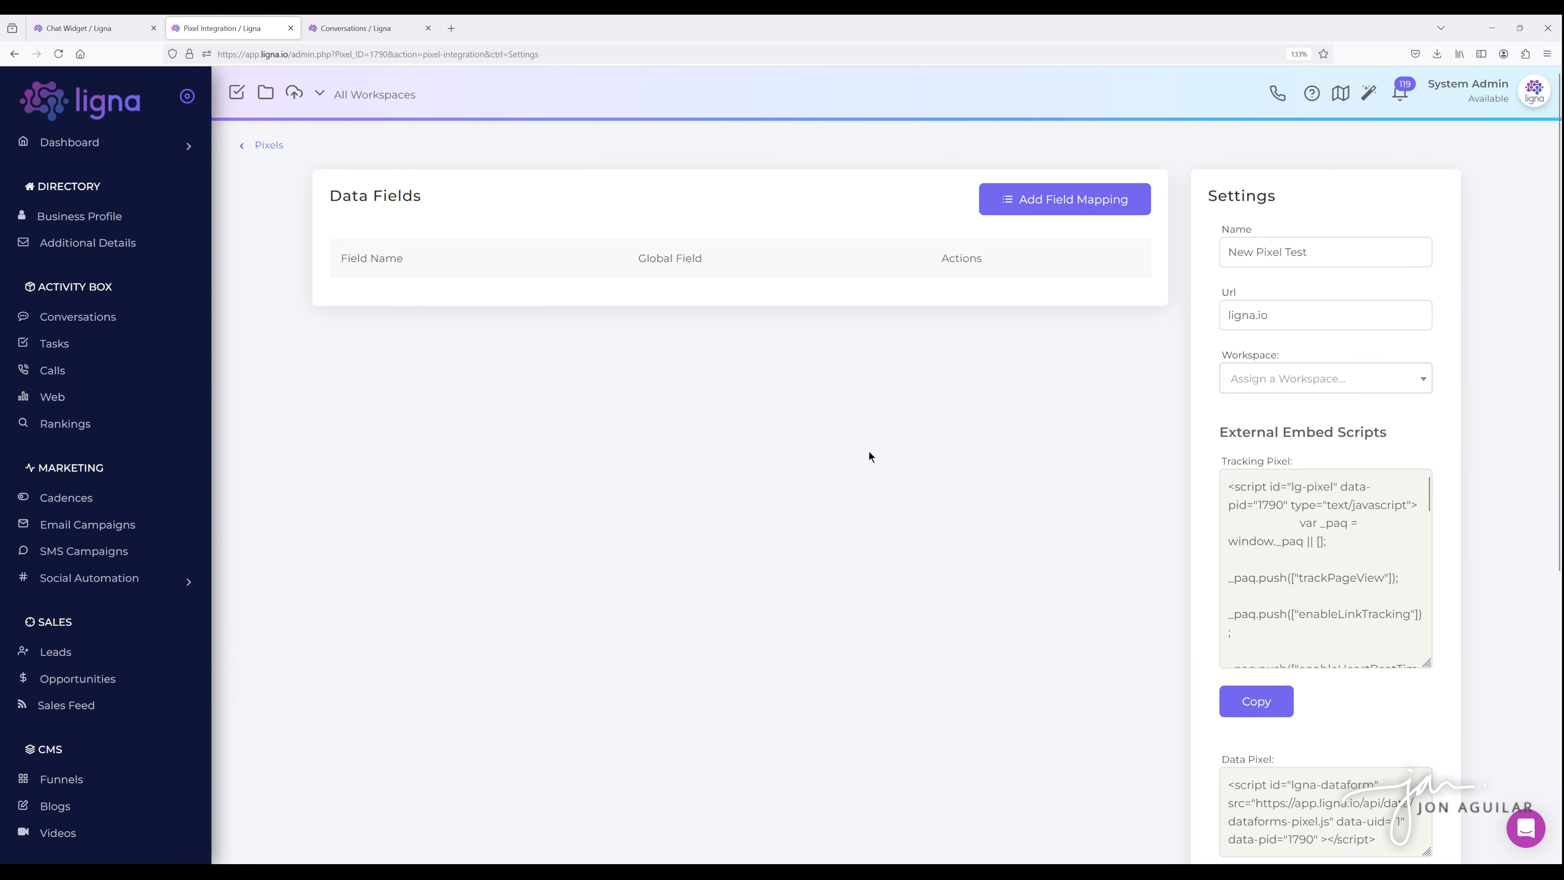
Examine the external embed scripts of New Pixel Test, comparing the tracking, data and engagement pixels.
{"action": "scroll", "coordinate": [1028, 463], "scroll_direction": "down", "scroll_amount": 3}
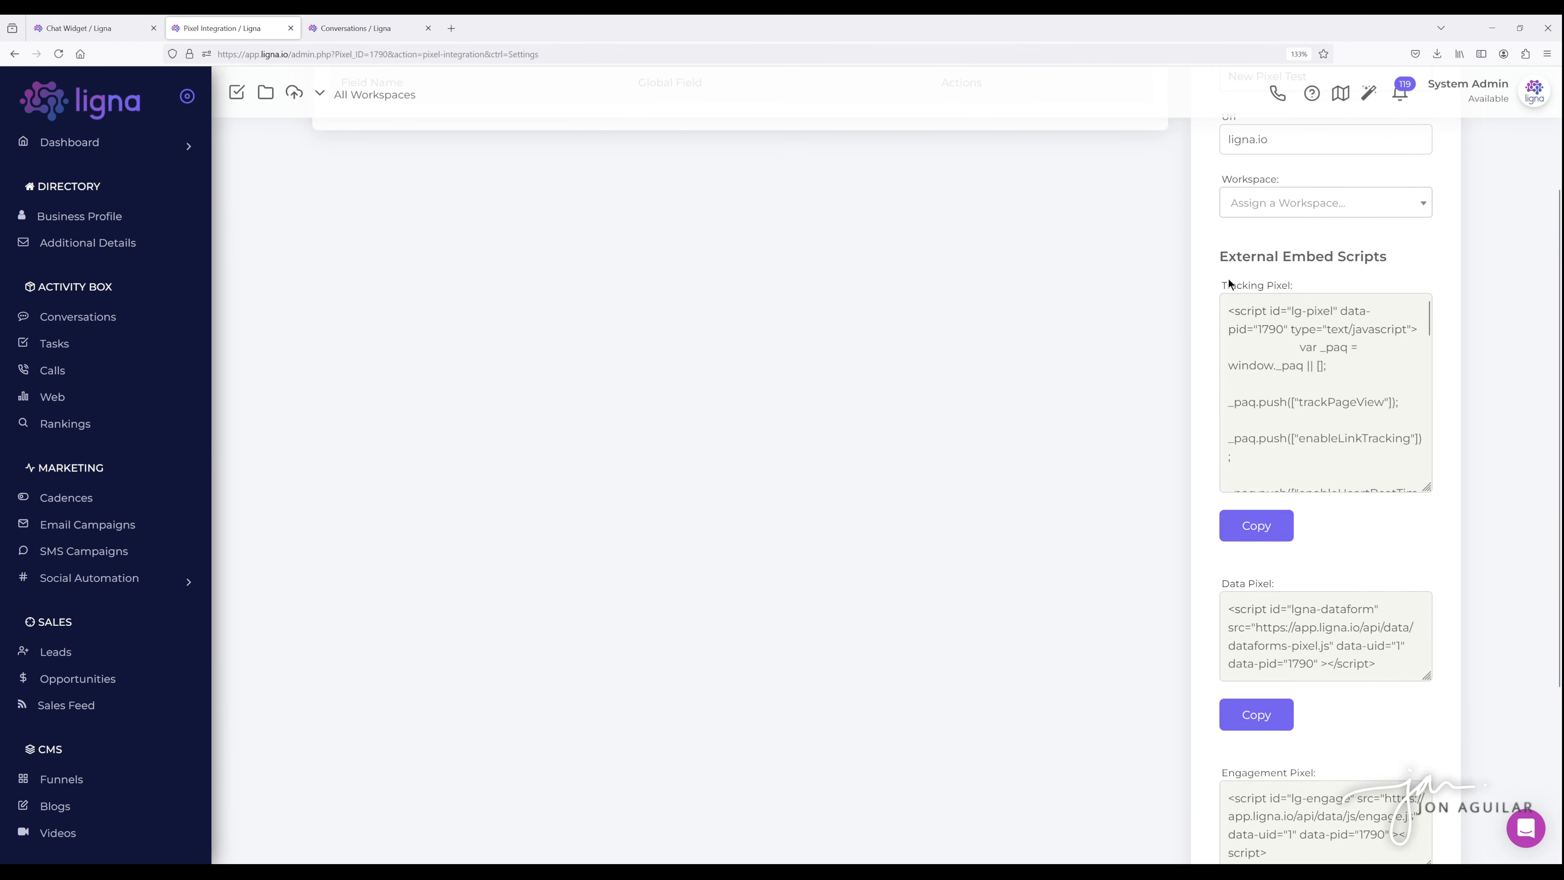
{"action": "scroll", "coordinate": [1293, 439], "scroll_direction": "down", "scroll_amount": 5}
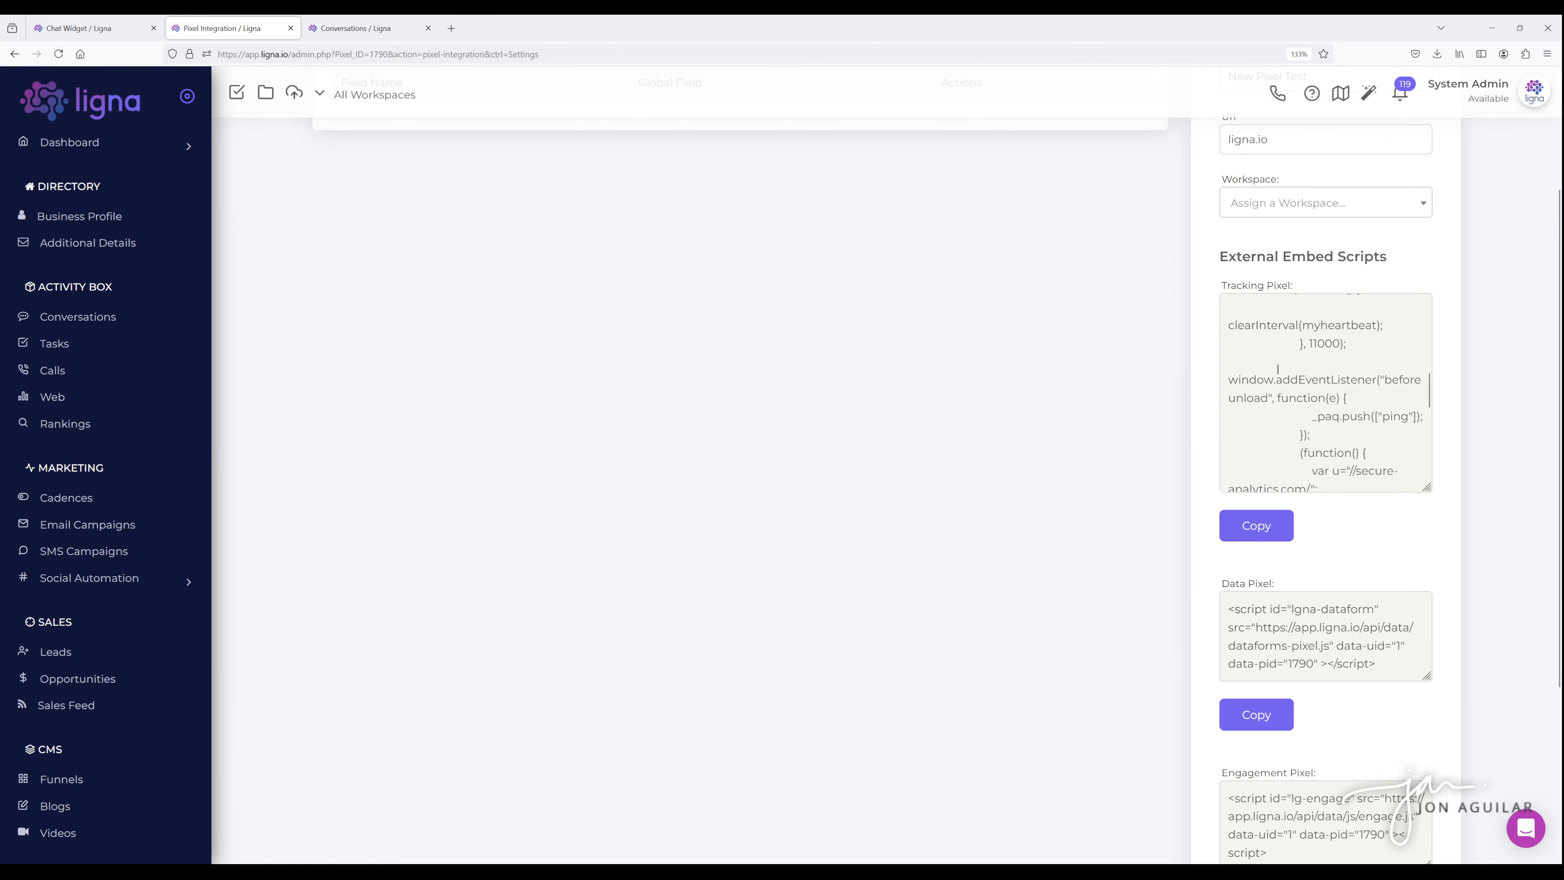
{"action": "scroll", "coordinate": [1177, 402], "scroll_direction": "down", "scroll_amount": 6}
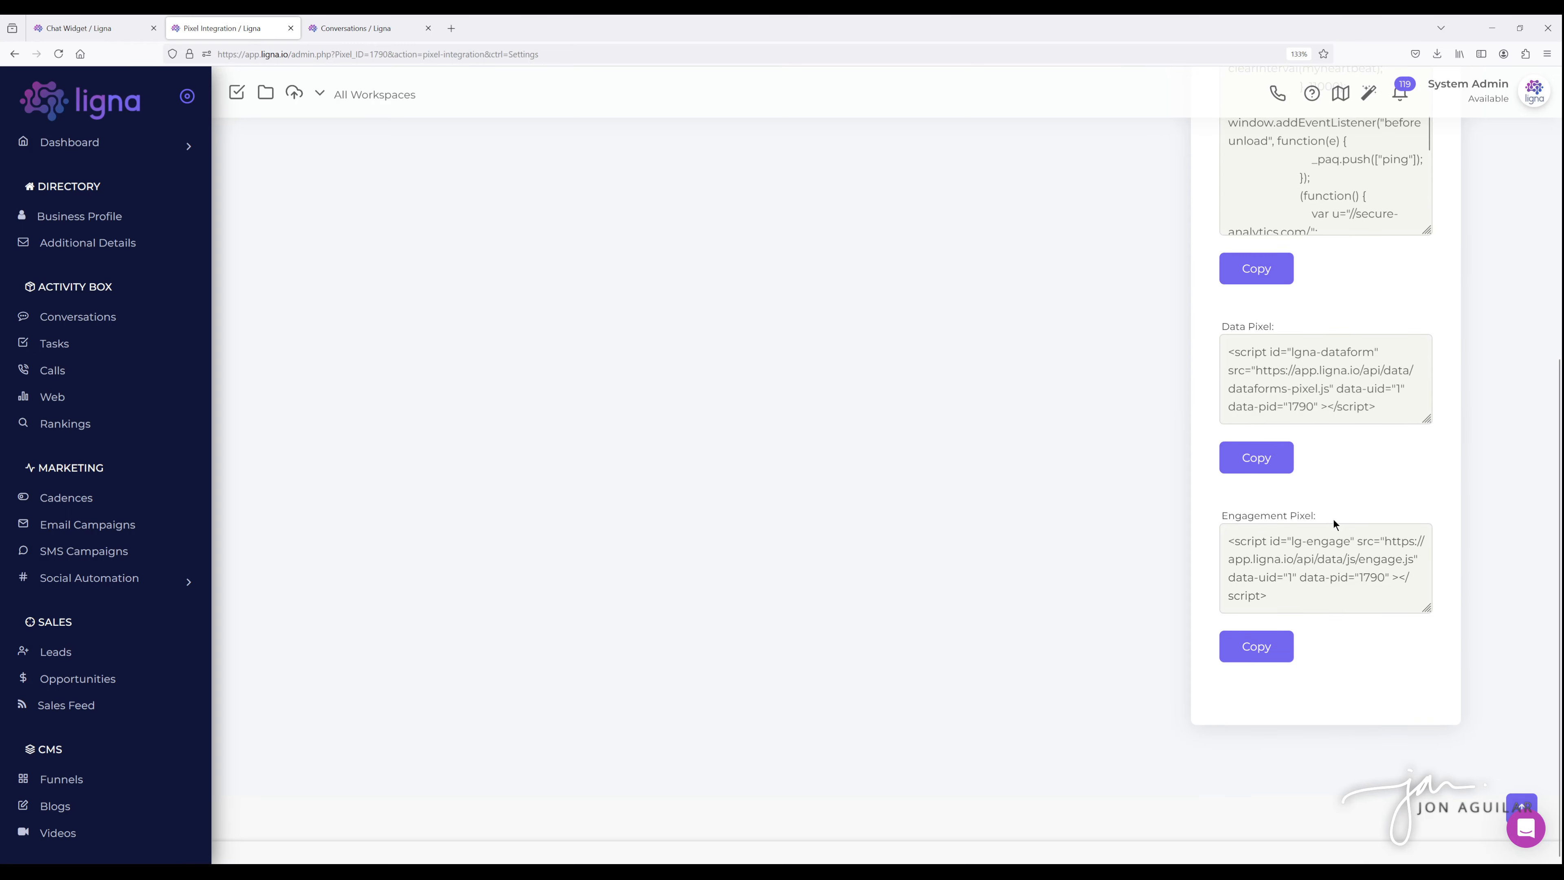
{"action": "left_click_drag", "start_coordinate": [1228, 520], "coordinate": [1222, 521]}
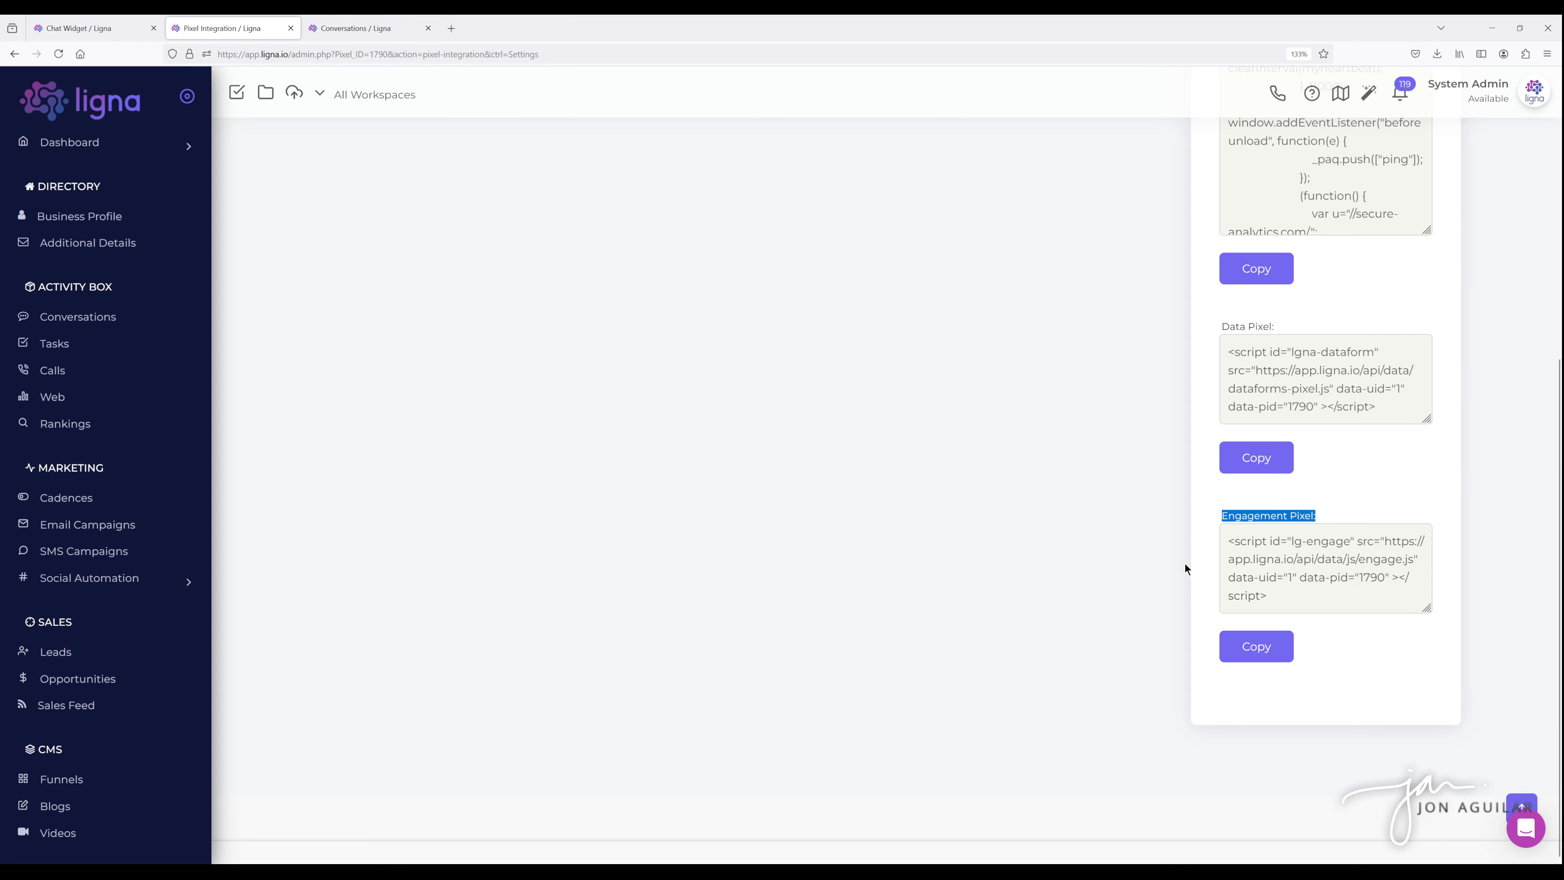
{"action": "left_click", "coordinate": [1325, 513]}
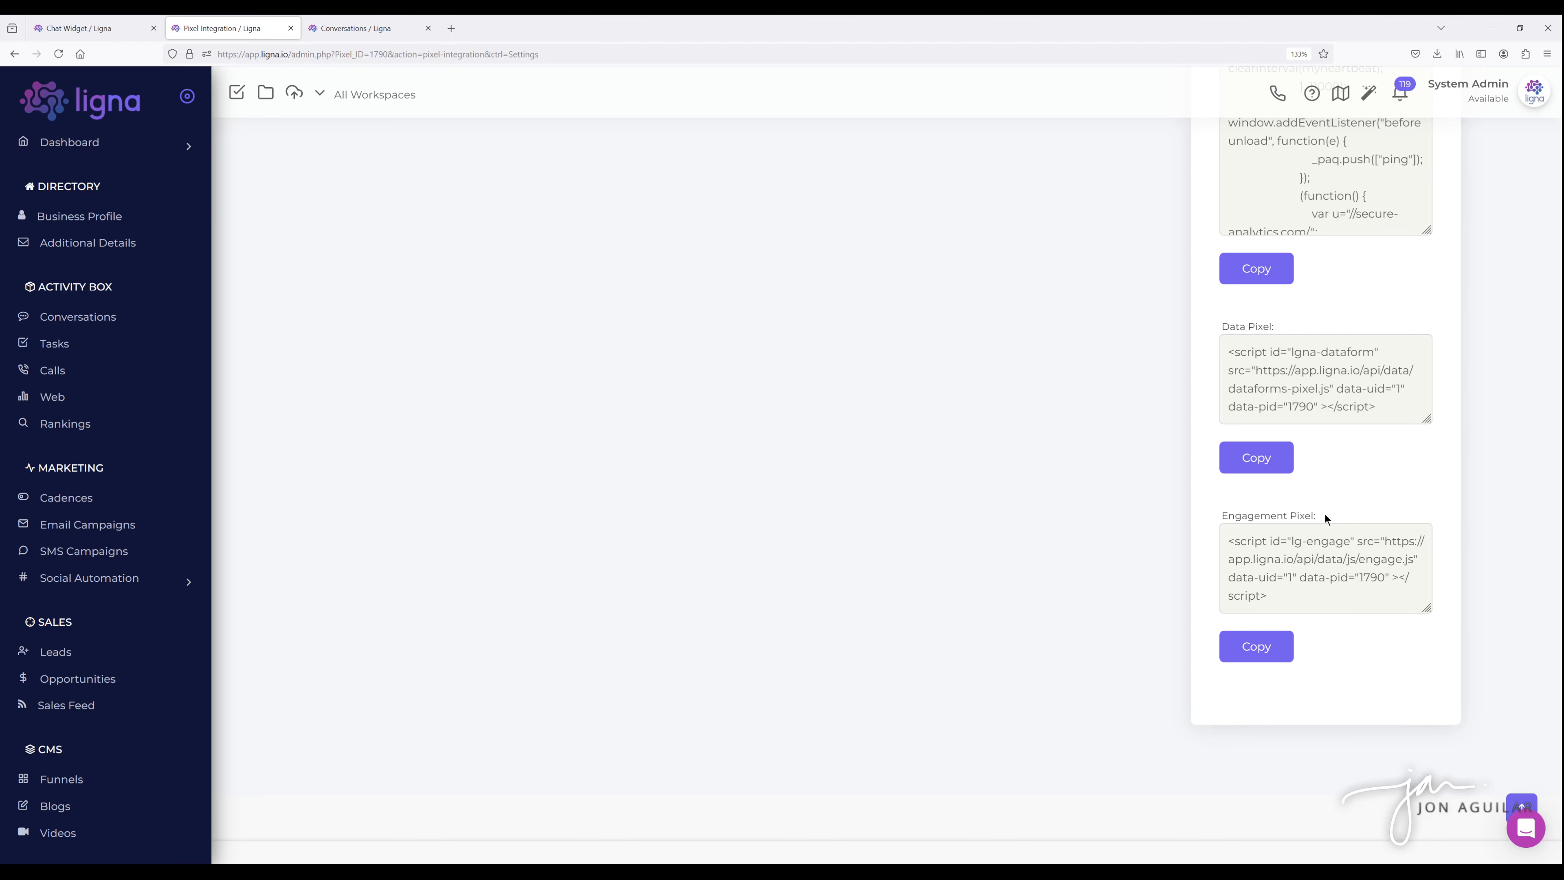
{"action": "scroll", "coordinate": [1156, 505], "scroll_direction": "up", "scroll_amount": 2}
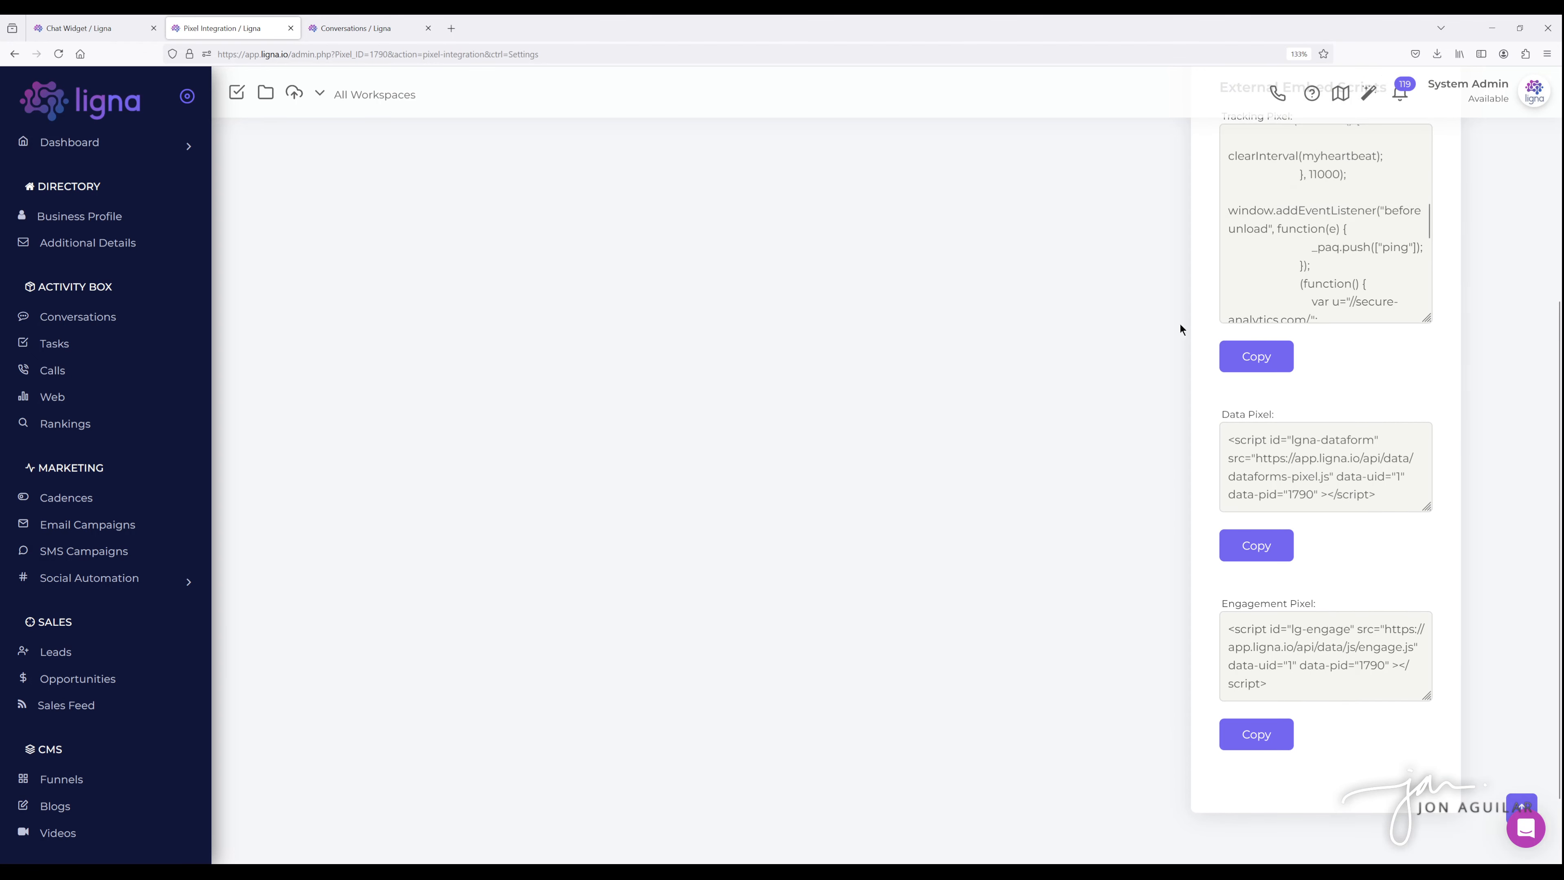
{"action": "scroll", "coordinate": [1279, 293], "scroll_direction": "up", "scroll_amount": 5}
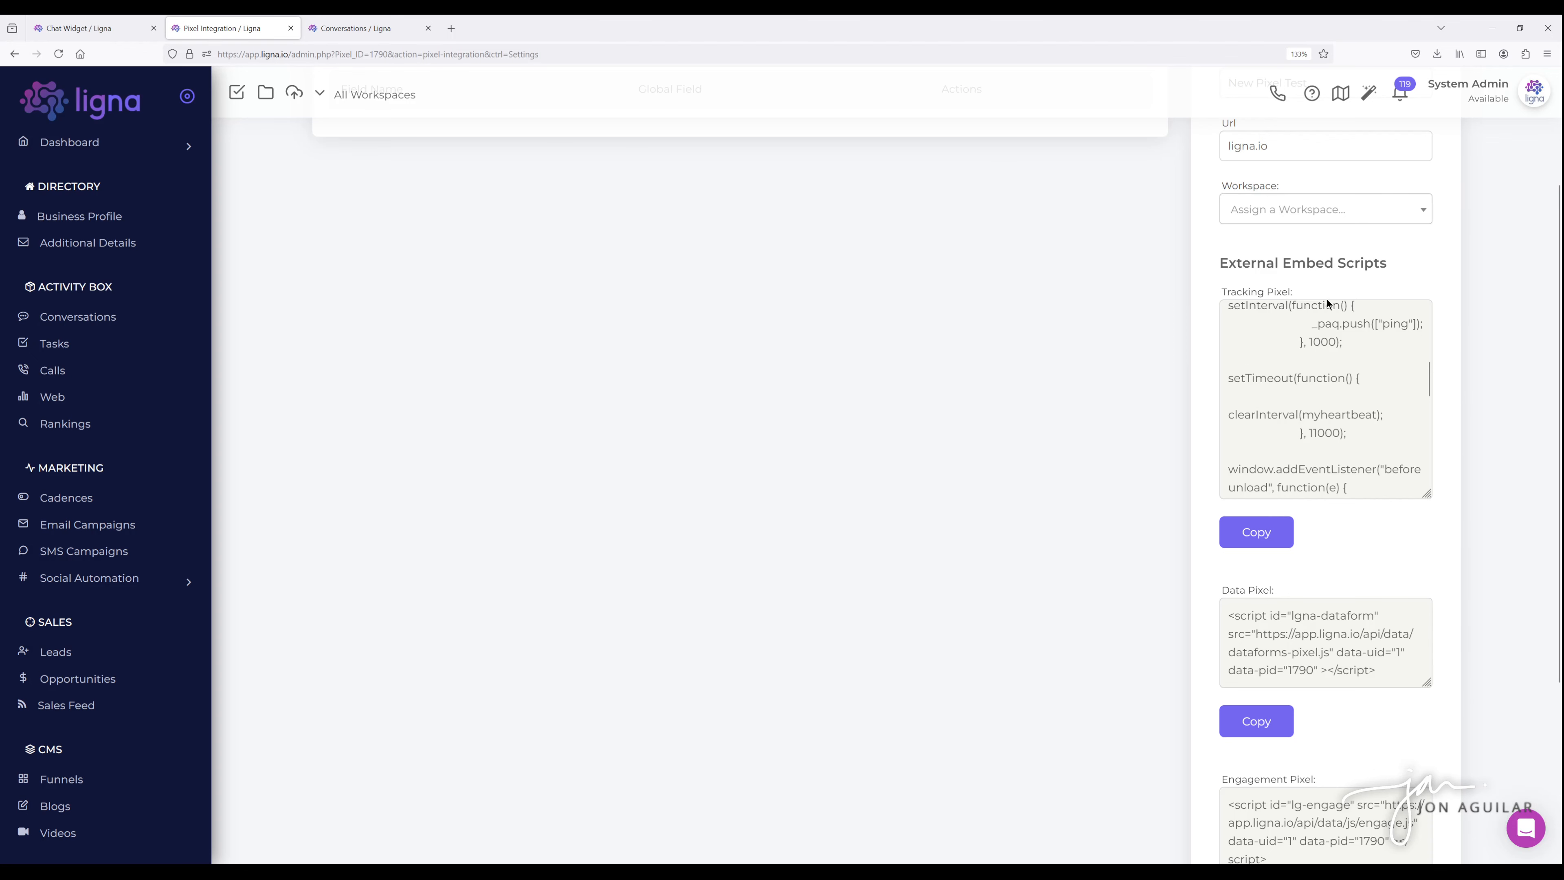
{"action": "scroll", "coordinate": [1156, 437], "scroll_direction": "down", "scroll_amount": 3}
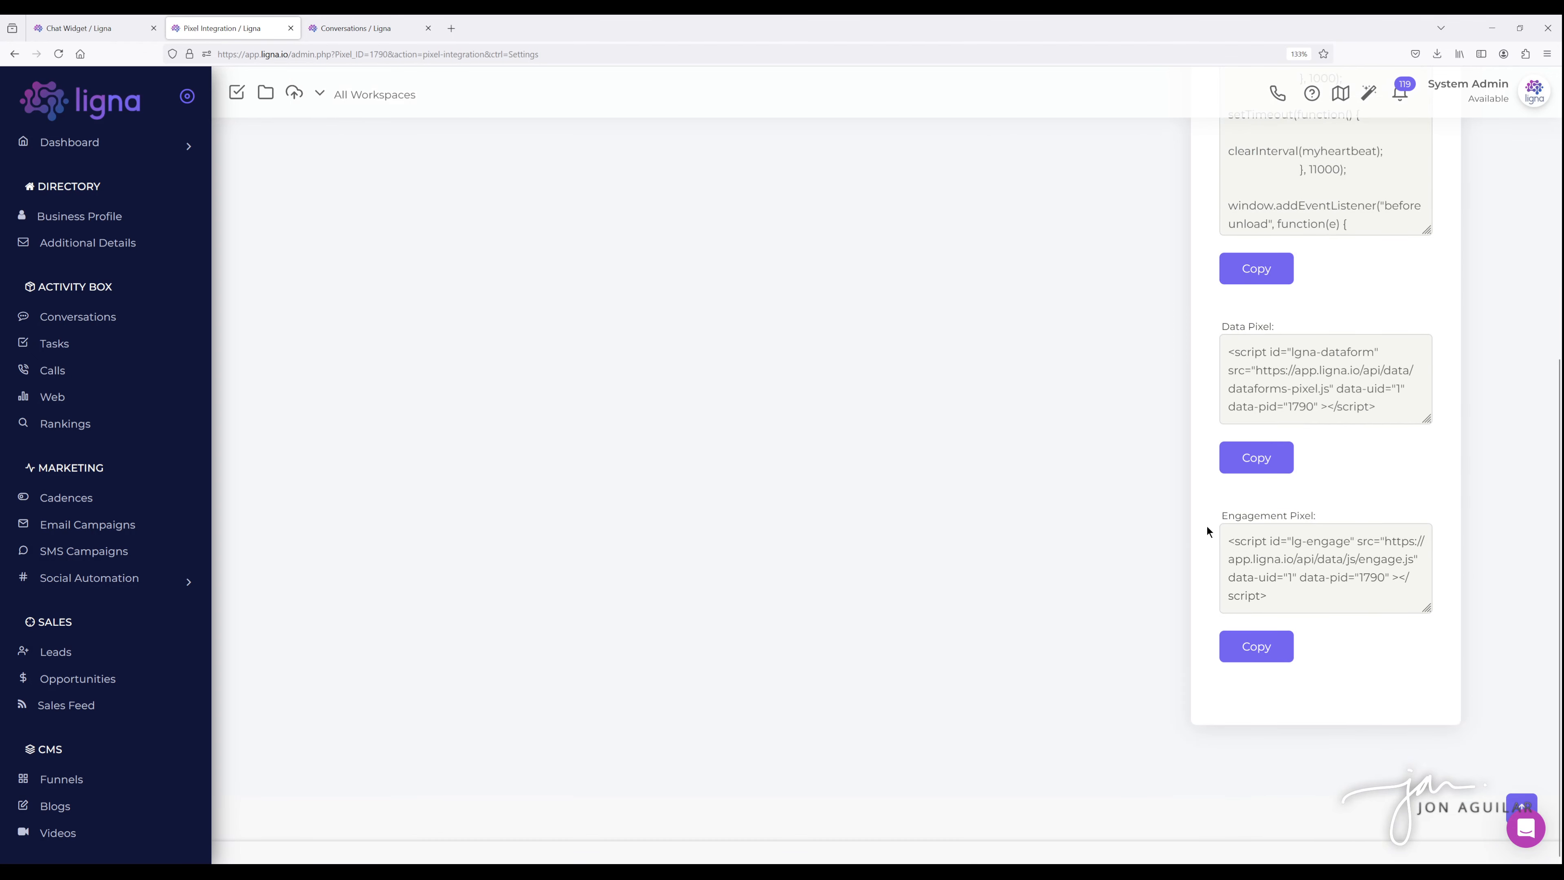
{"action": "scroll", "coordinate": [1207, 531], "scroll_direction": "up", "scroll_amount": 3}
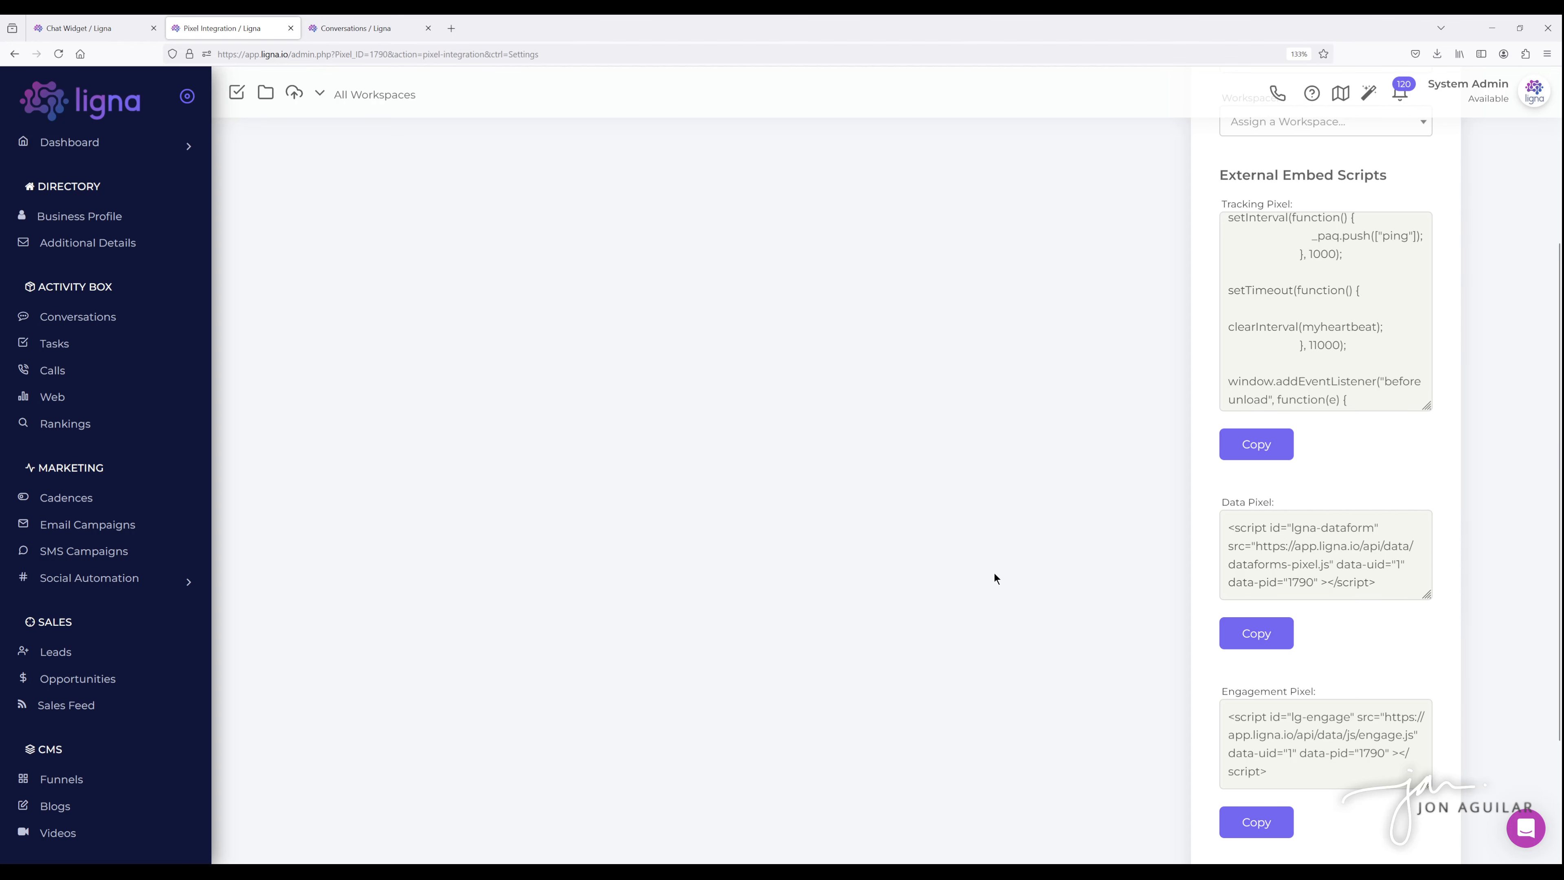
{"action": "scroll", "coordinate": [1170, 481], "scroll_direction": "up", "scroll_amount": 2}
{"action": "scroll", "coordinate": [1079, 493], "scroll_direction": "down", "scroll_amount": 4}
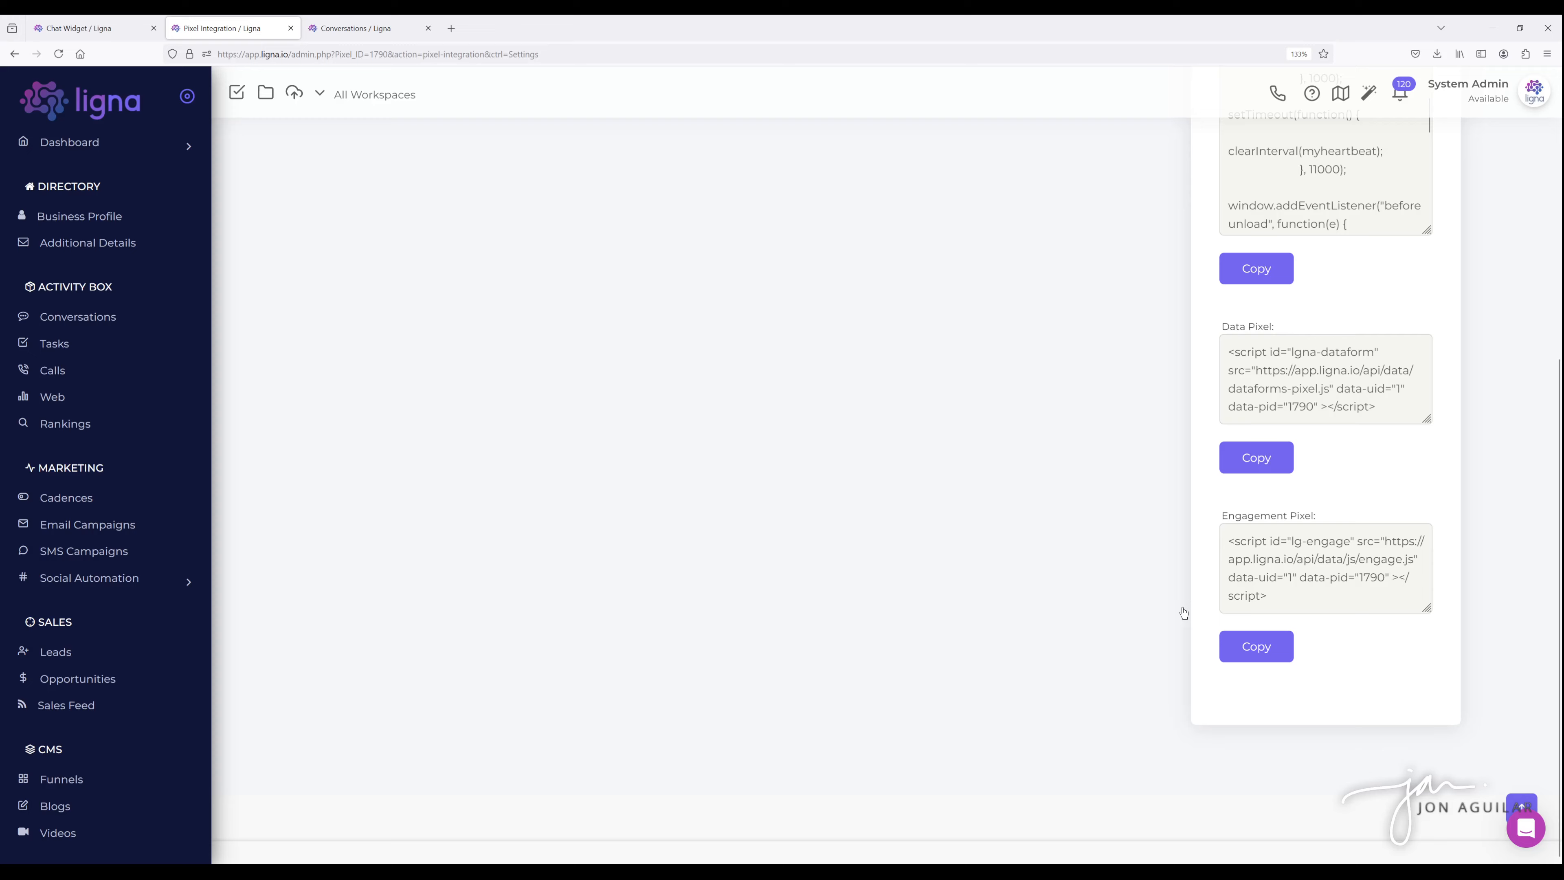
Compare the chat widget preview with the agent's conversation view, ending on the chat widget page.
{"action": "left_click", "coordinate": [125, 35]}
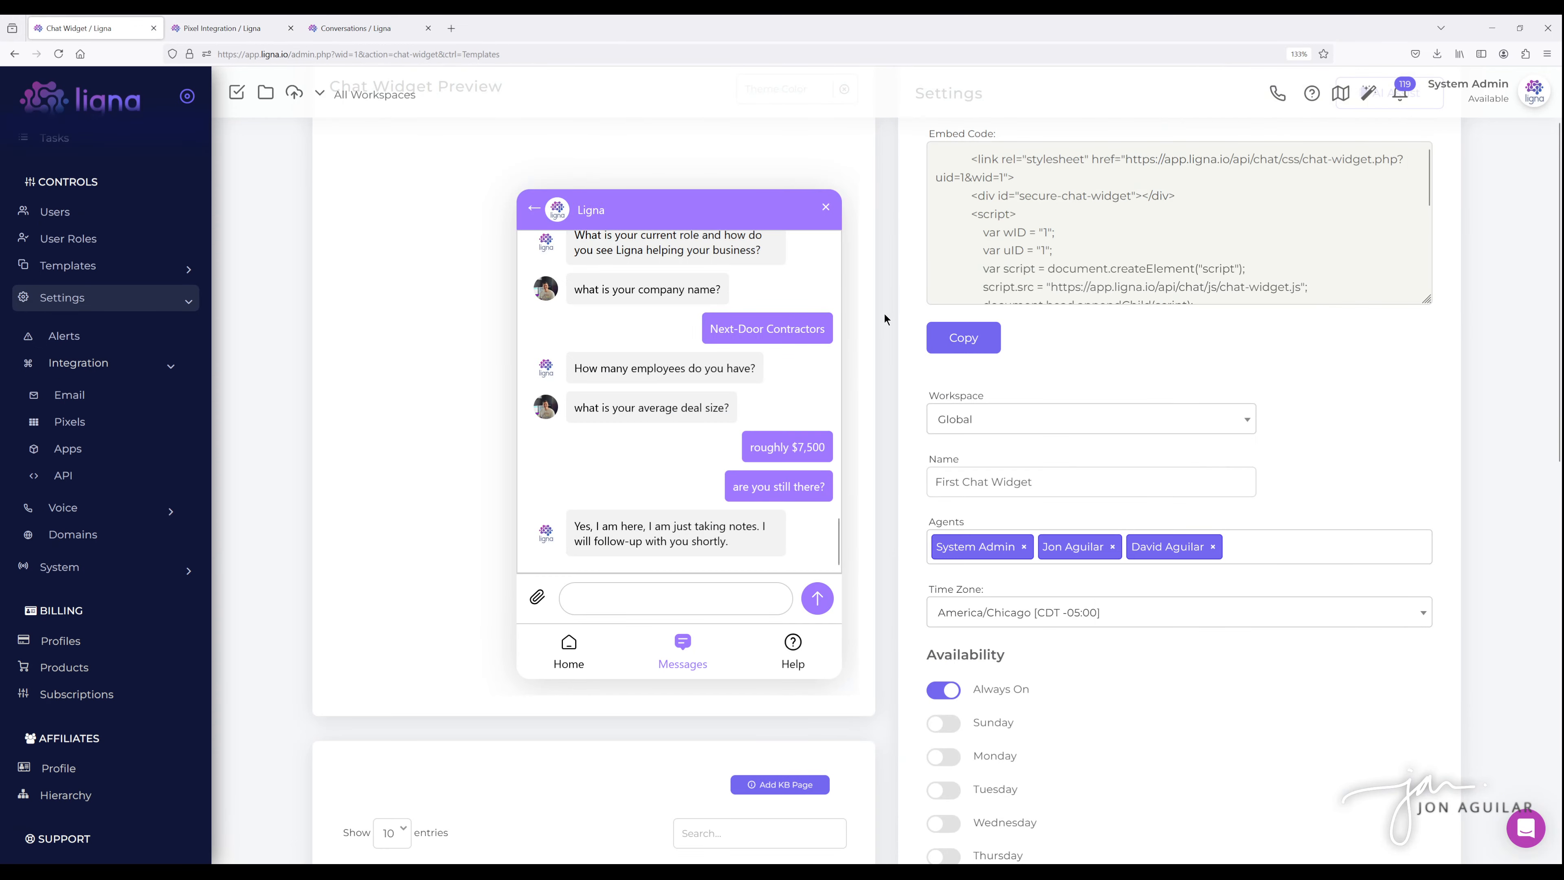
{"action": "left_click", "coordinate": [379, 29]}
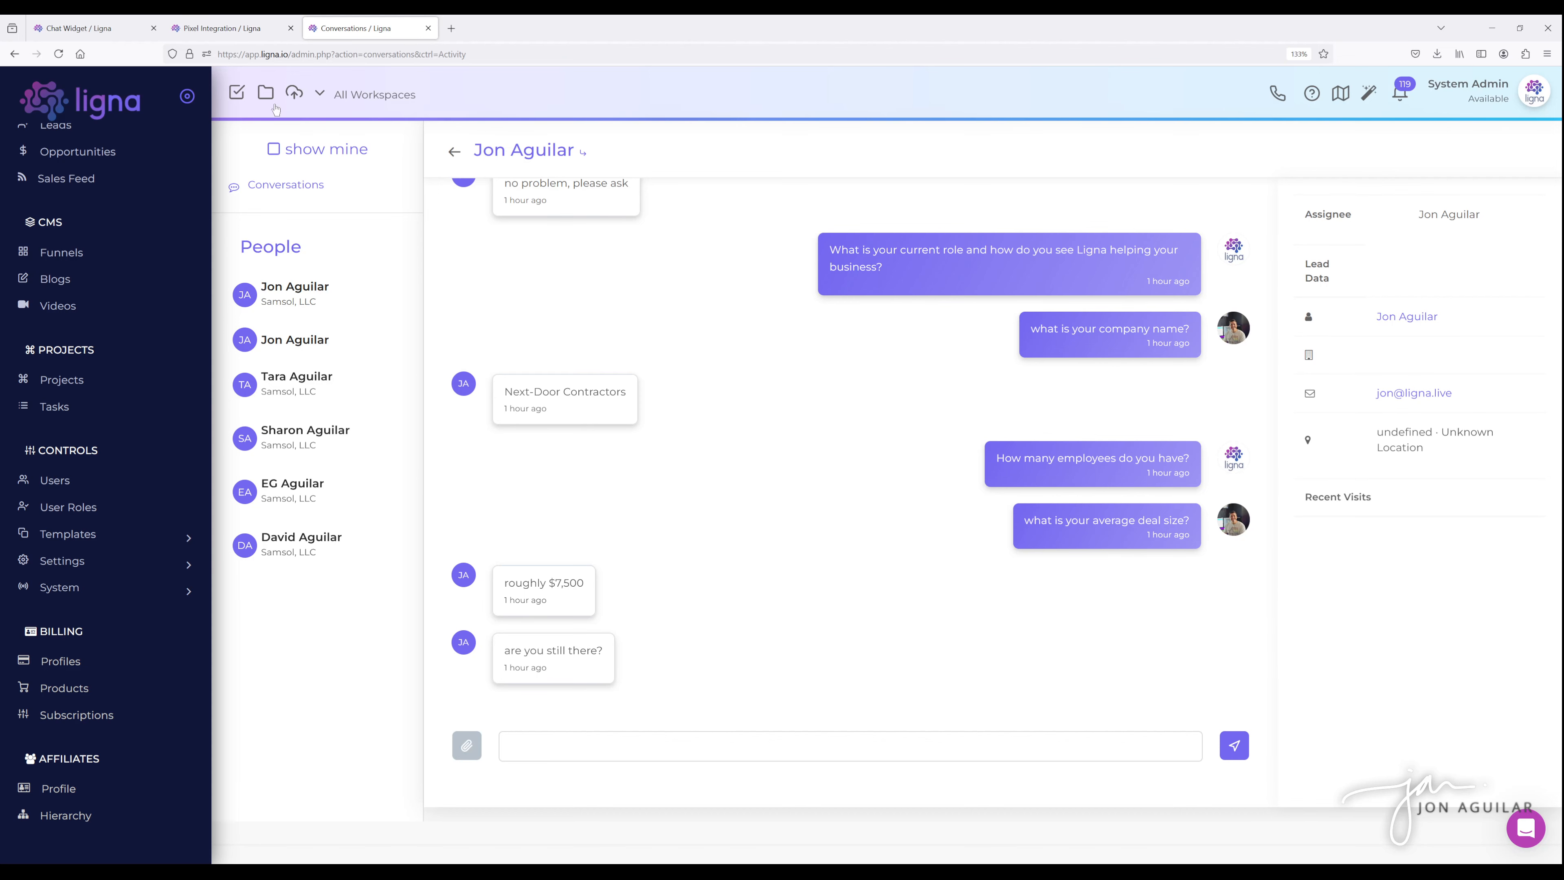
{"action": "left_click", "coordinate": [139, 31]}
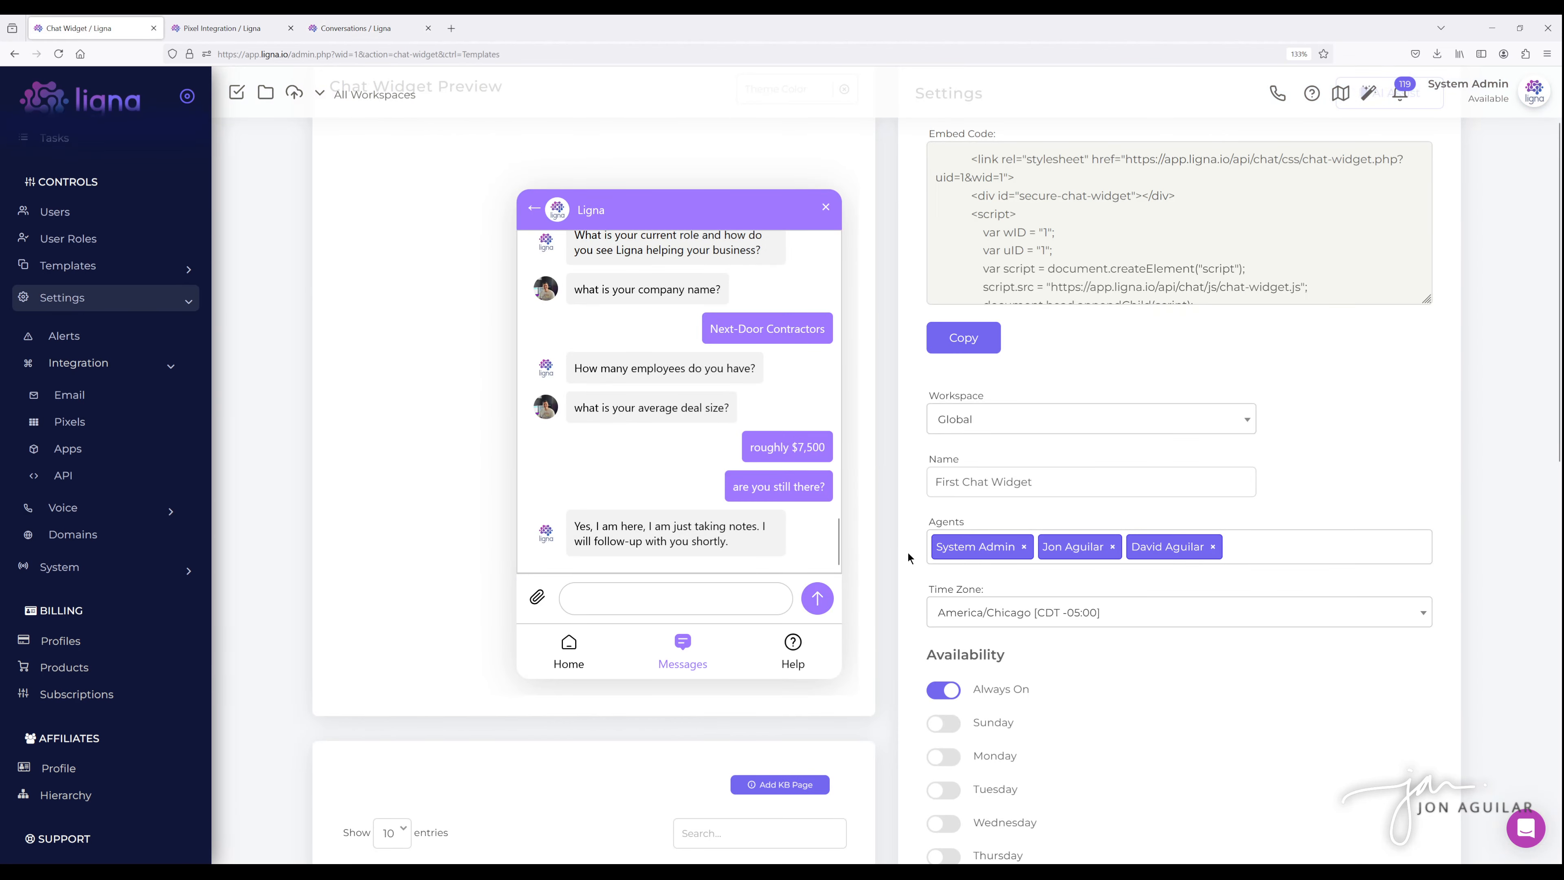